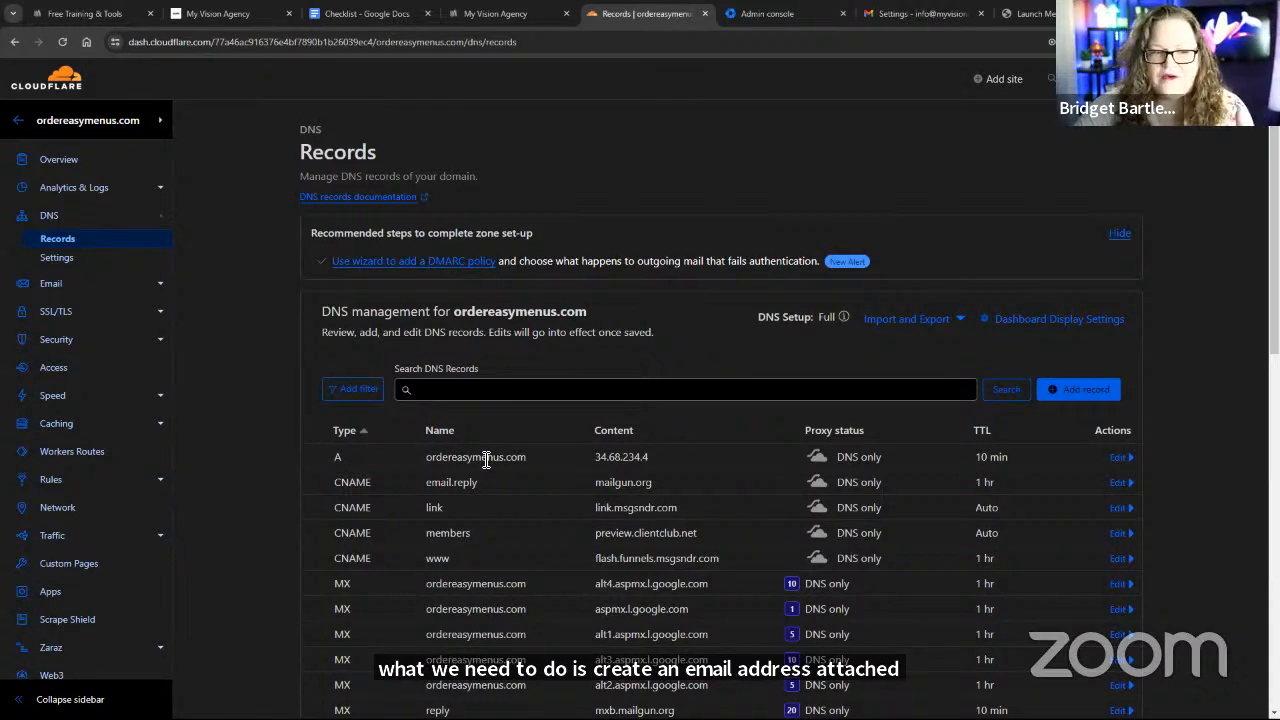
Step: Switch from the Cloudflare DNS records to the Google Workspace Admin Console home
{"action": "left_click", "coordinate": [796, 14]}
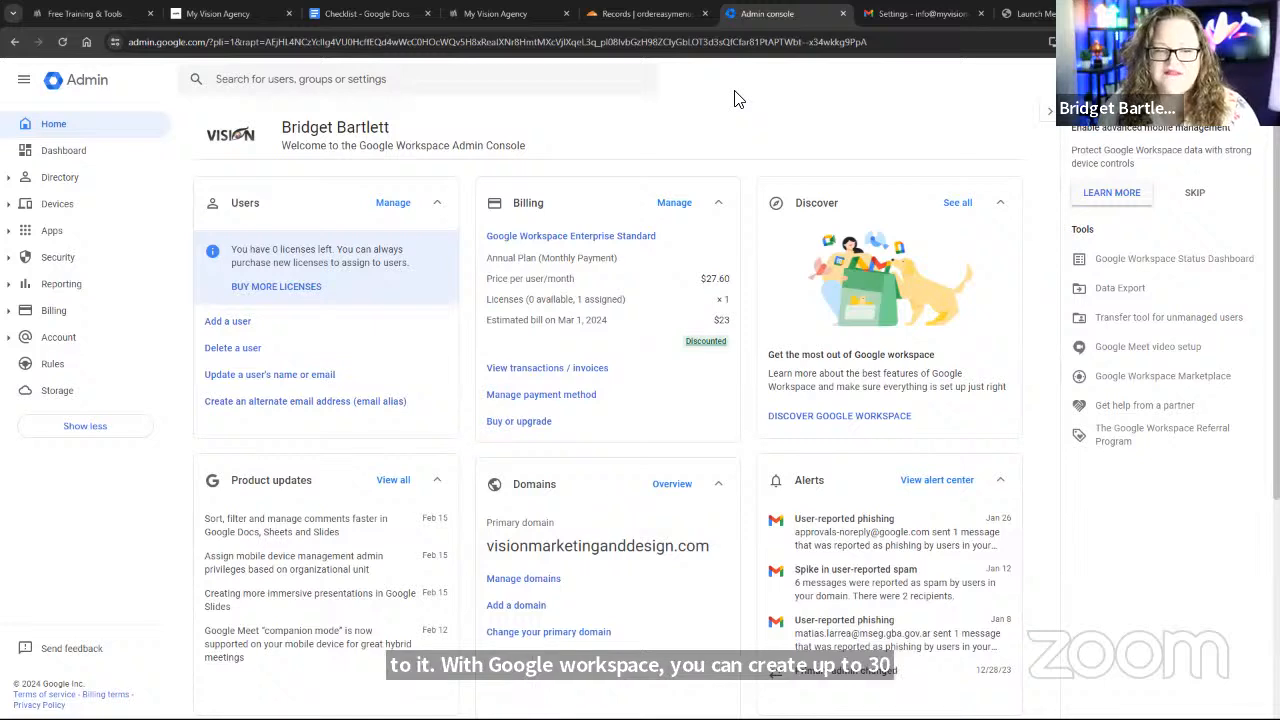
{"action": "left_click", "coordinate": [531, 582]}
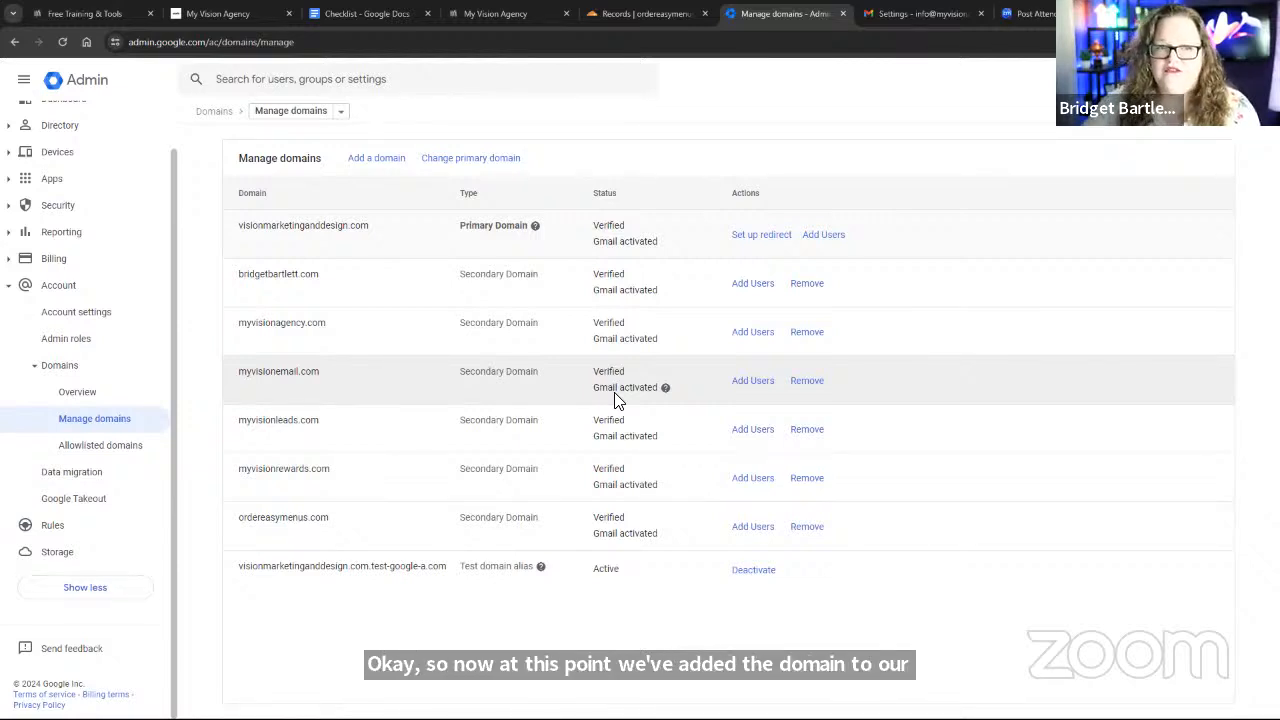
{"action": "left_click", "coordinate": [14, 42]}
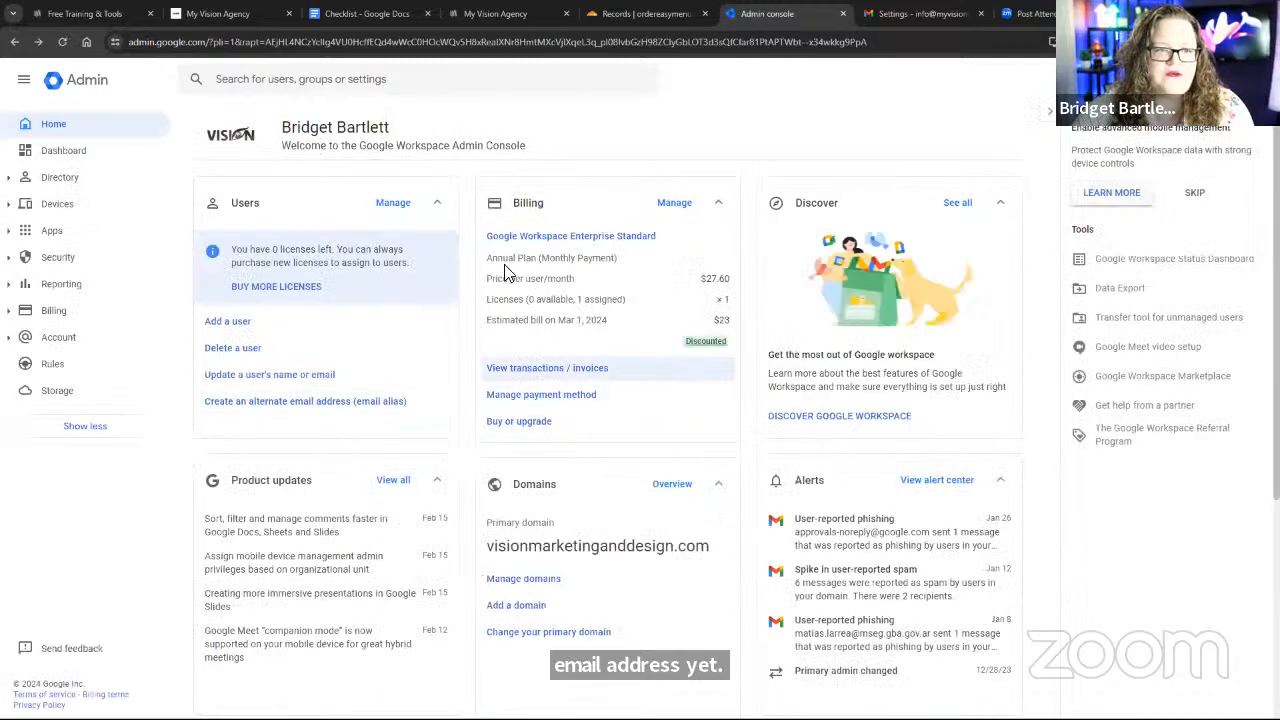
Step: Start a new alternate email address, searching 'info' and choosing the matching user
{"action": "left_click", "coordinate": [284, 402]}
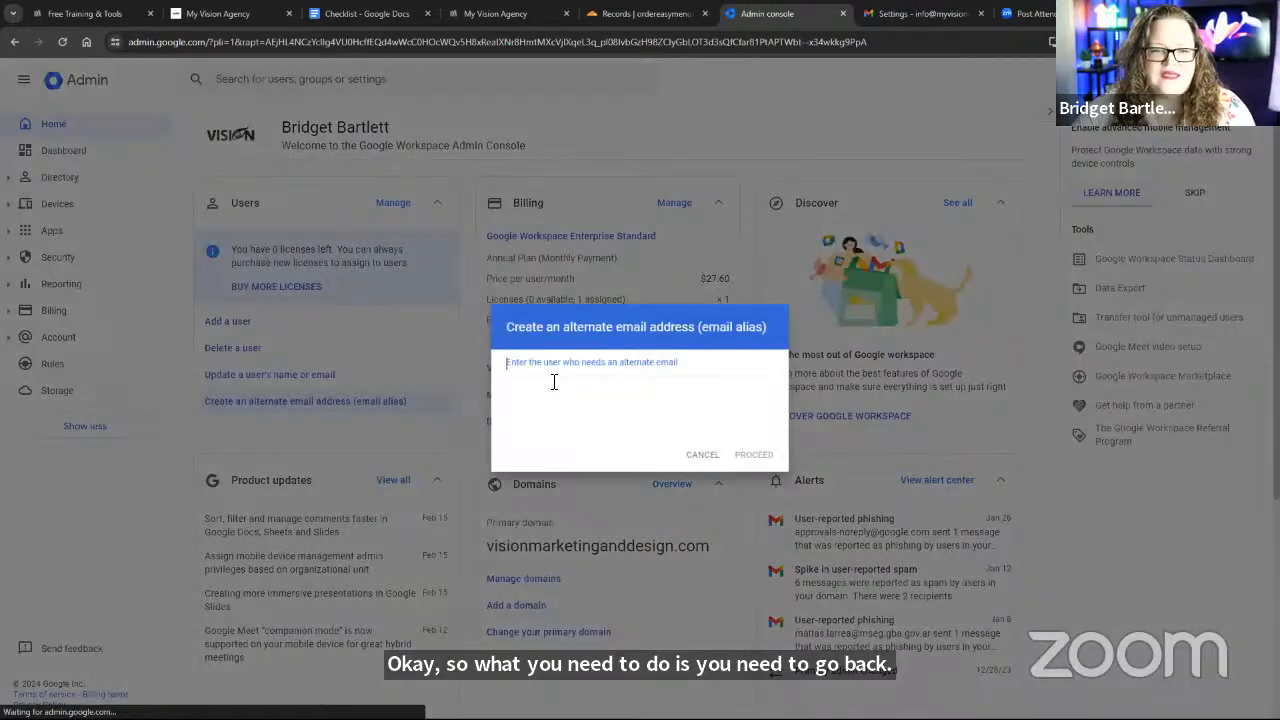
{"action": "type", "text": "info"}
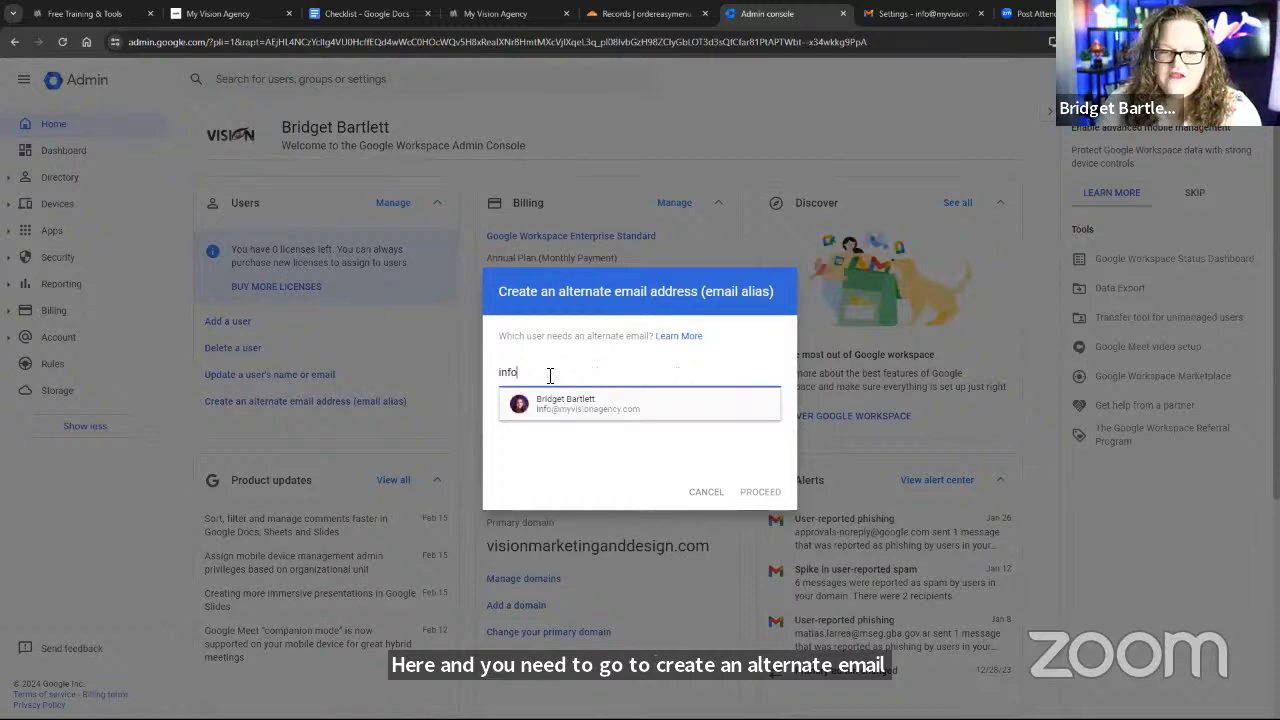
{"action": "left_click", "coordinate": [567, 400]}
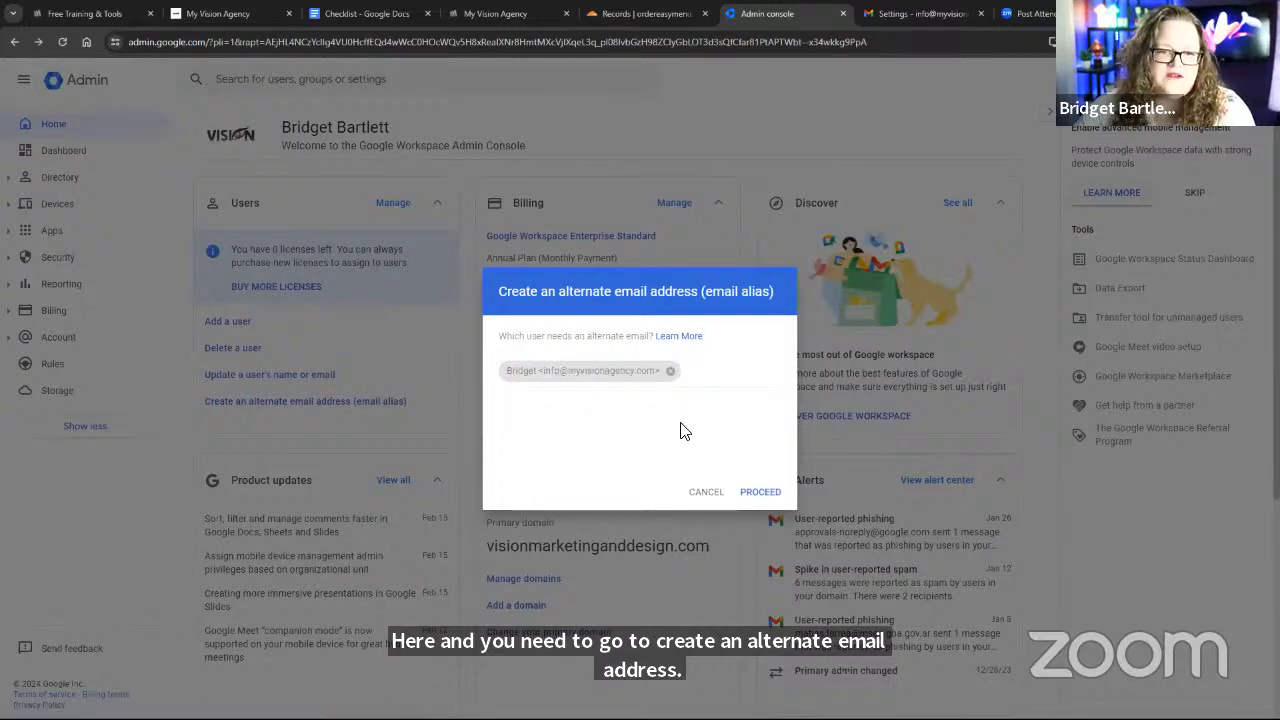
{"action": "left_click", "coordinate": [760, 492]}
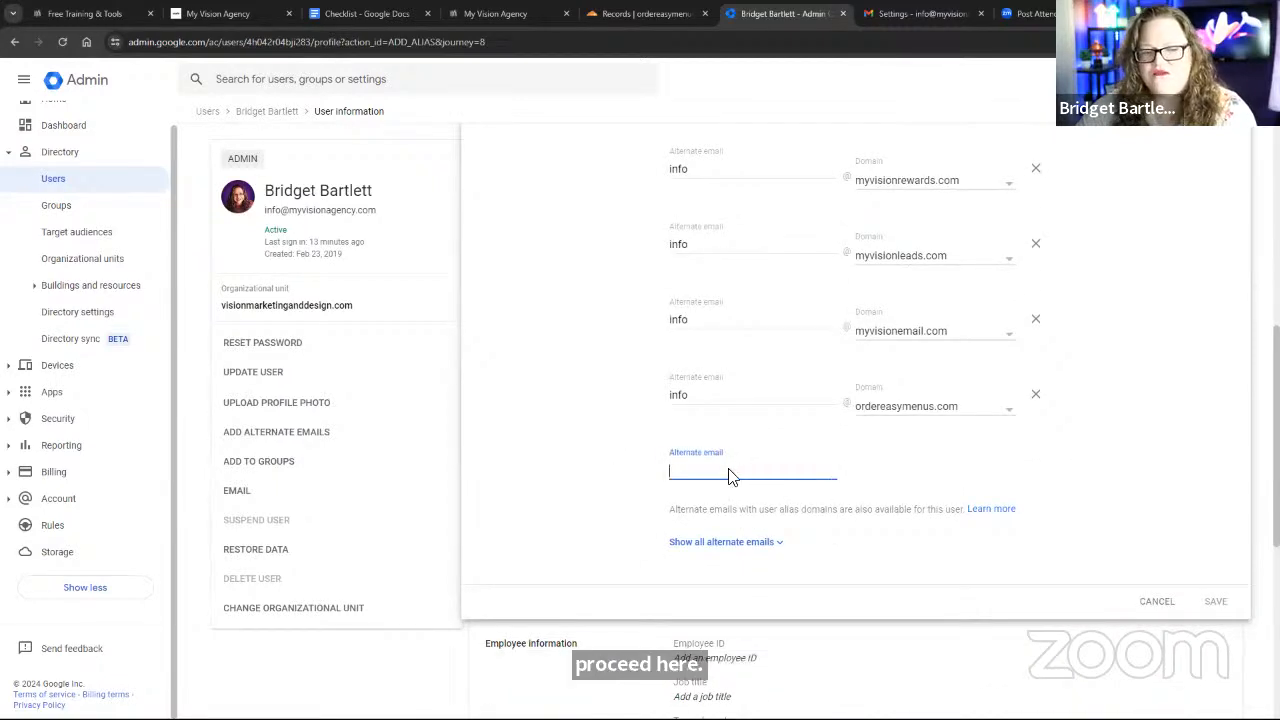
{"action": "type", "text": "info"}
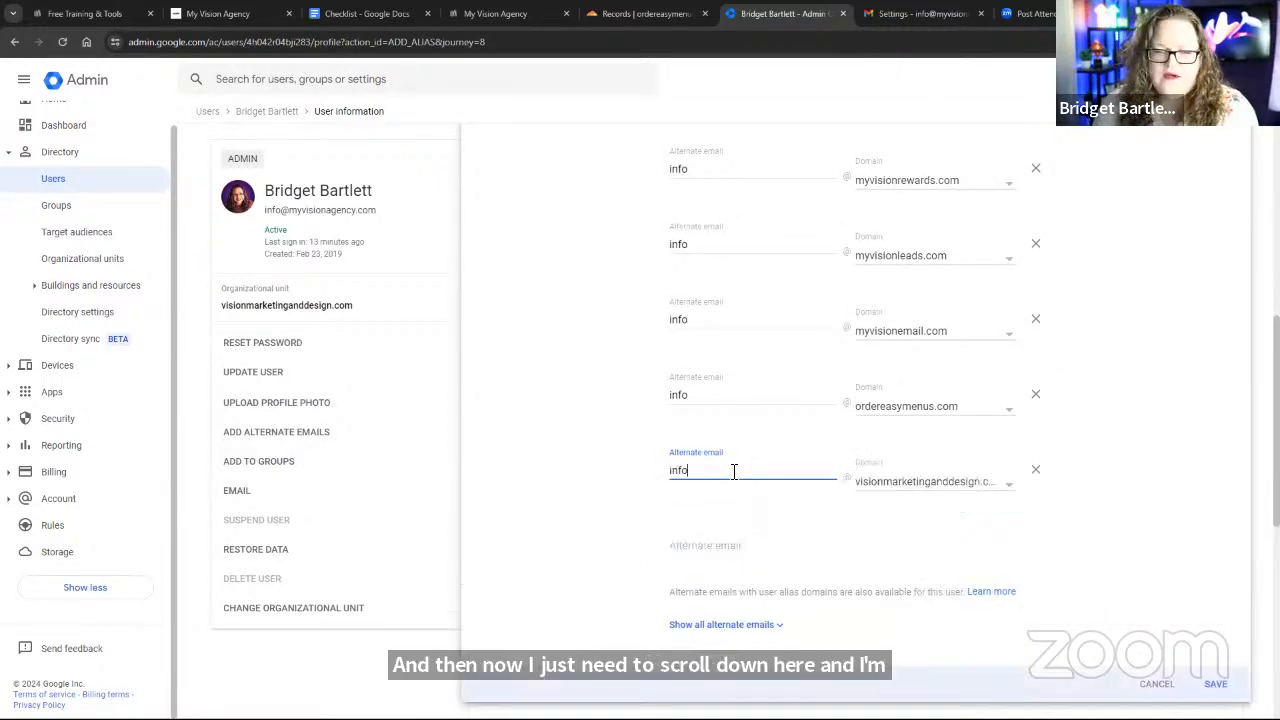
{"action": "left_click", "coordinate": [883, 488]}
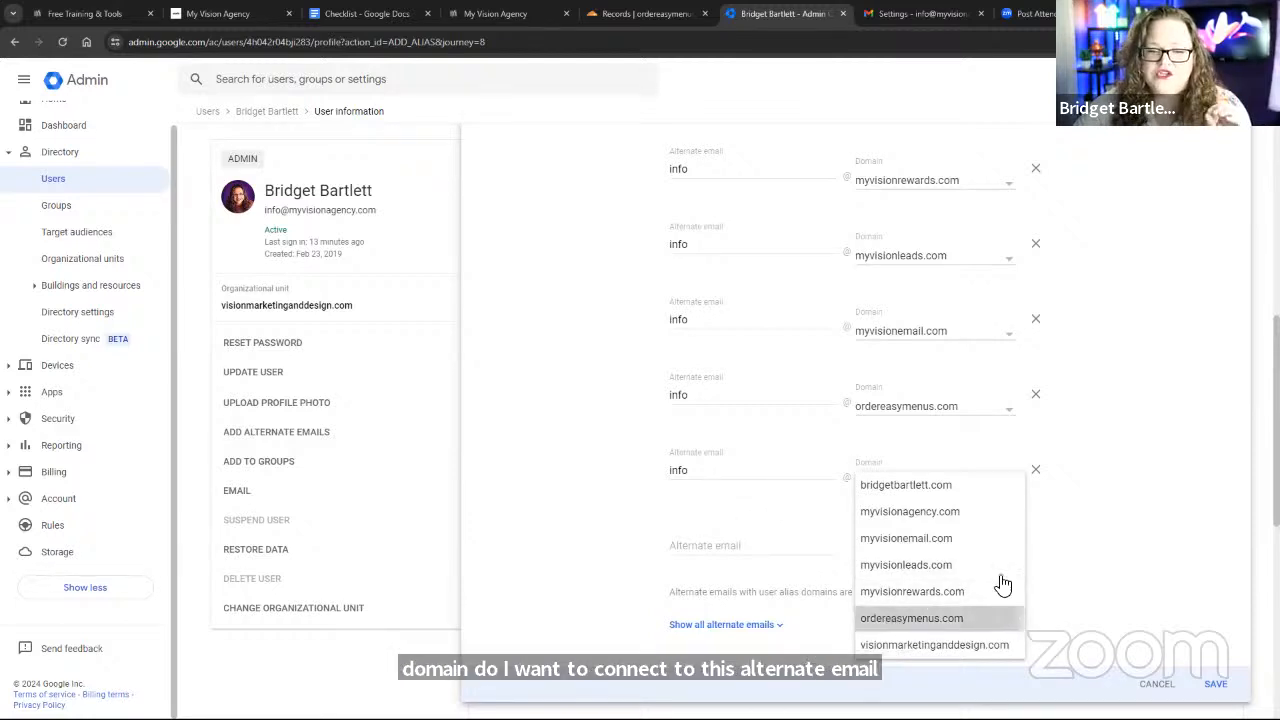
{"action": "left_click", "coordinate": [990, 618]}
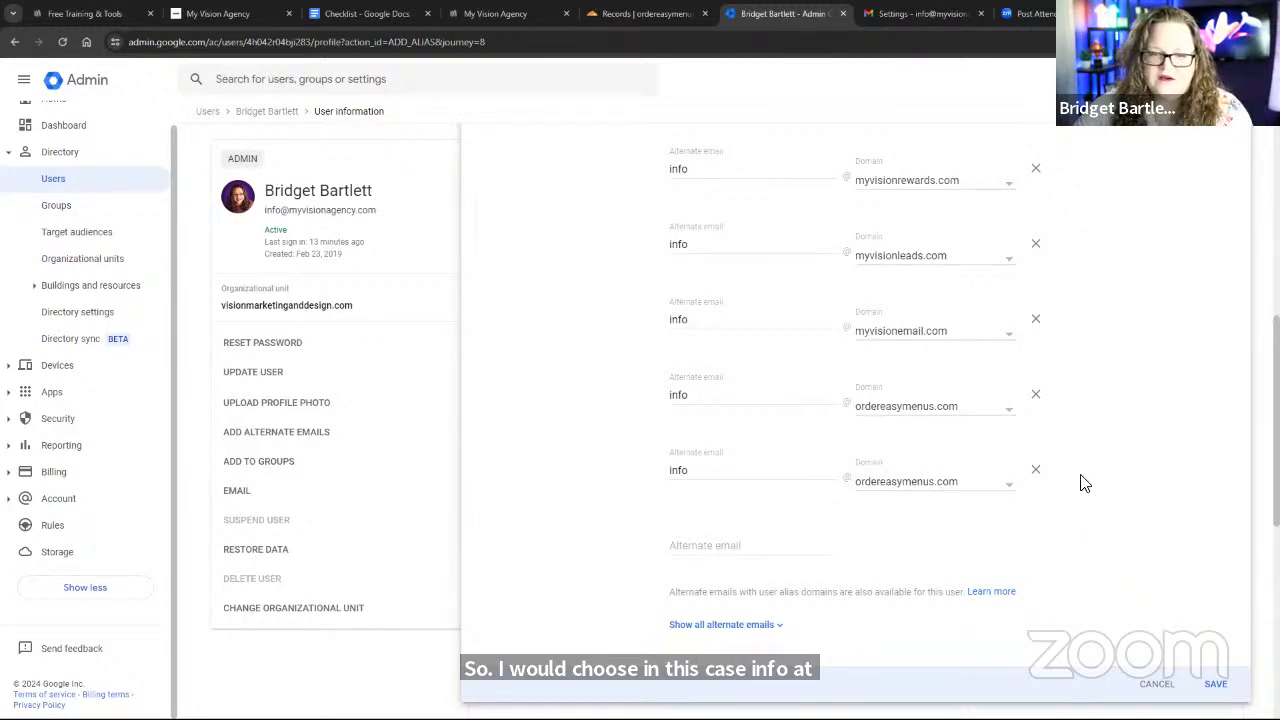
{"action": "left_click", "coordinate": [1036, 472]}
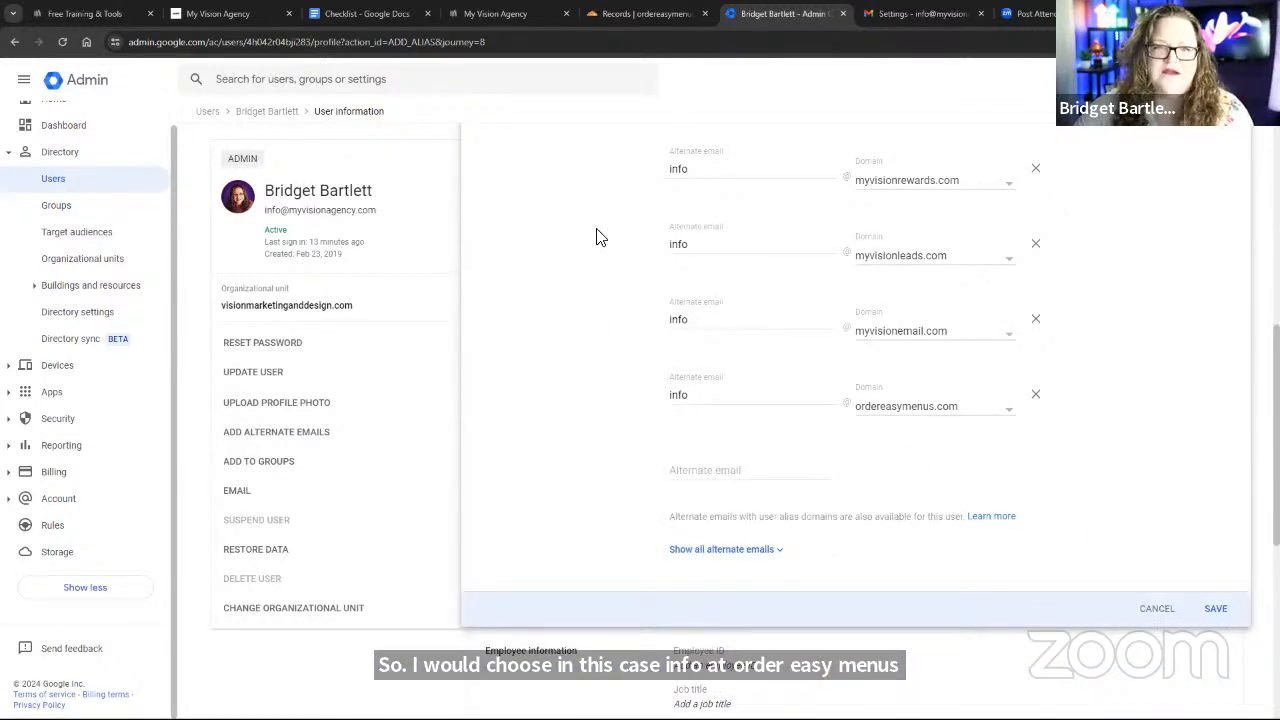
Step: In Gmail Accounts settings, open Add another email address, check the sender name, then close it
{"action": "left_click", "coordinate": [884, 18]}
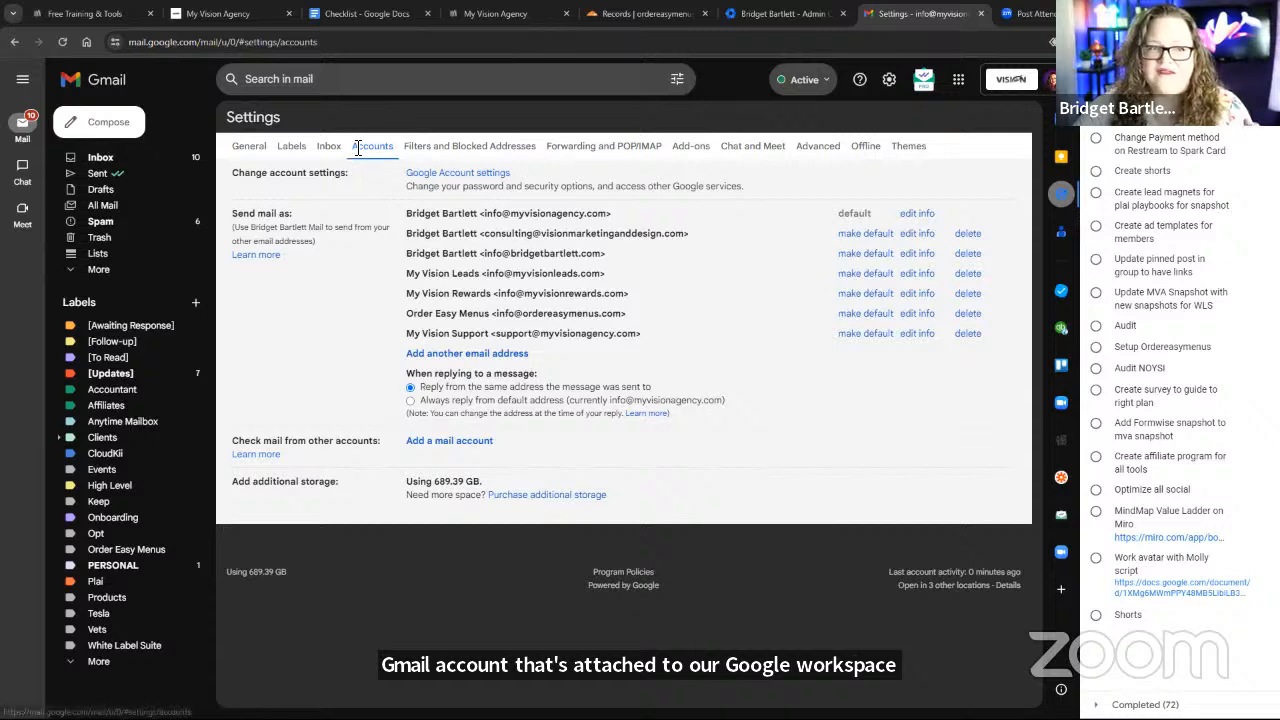
{"action": "left_click", "coordinate": [452, 355]}
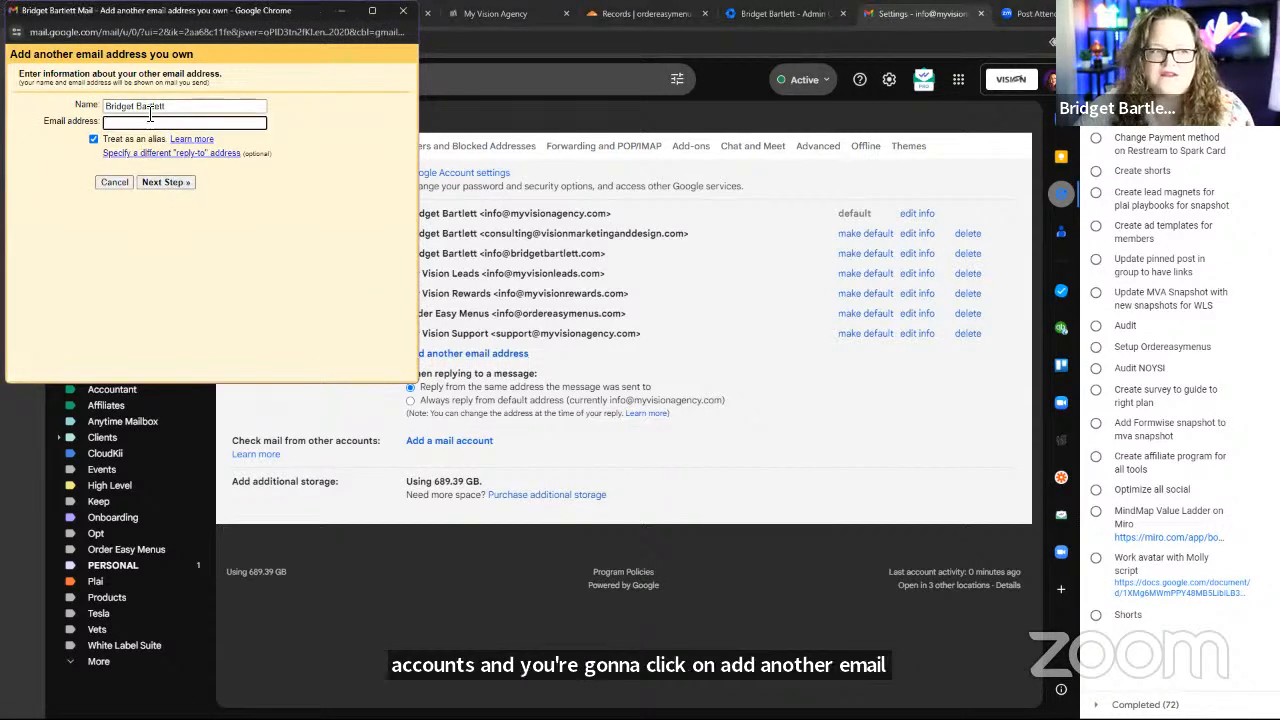
{"action": "left_click_drag", "start_coordinate": [180, 106], "coordinate": [102, 105]}
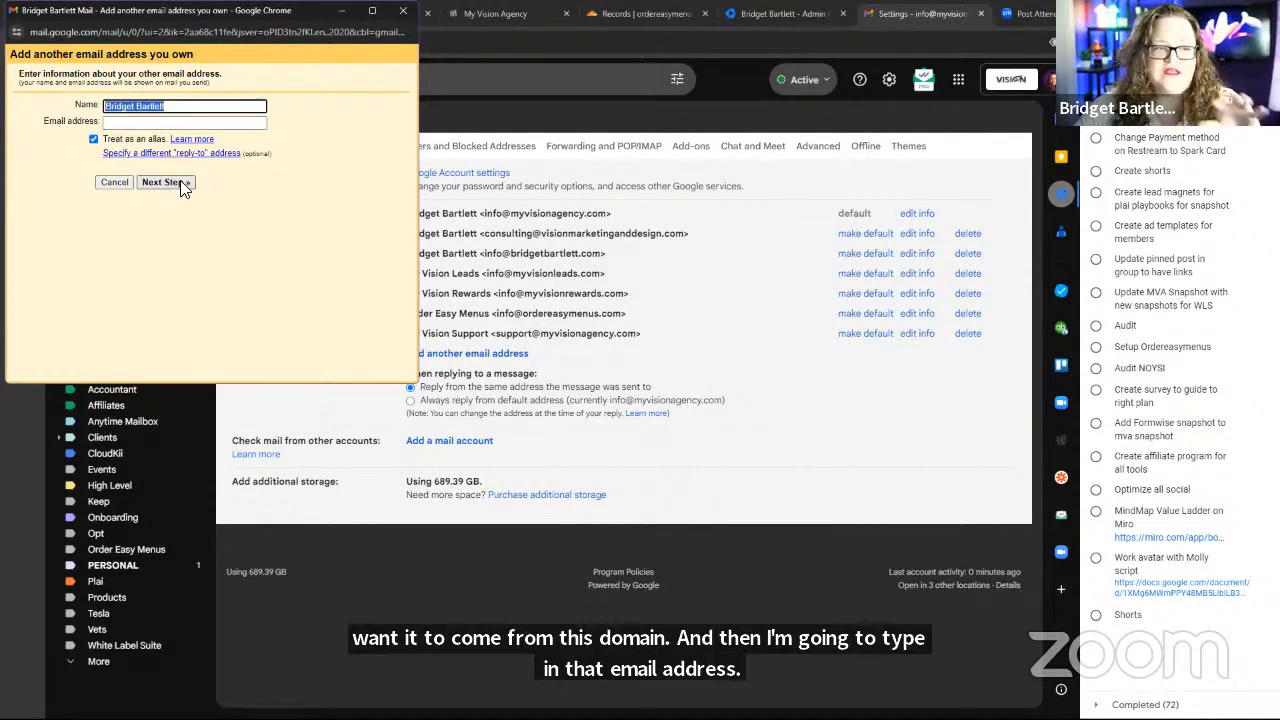
{"action": "left_click", "coordinate": [405, 12]}
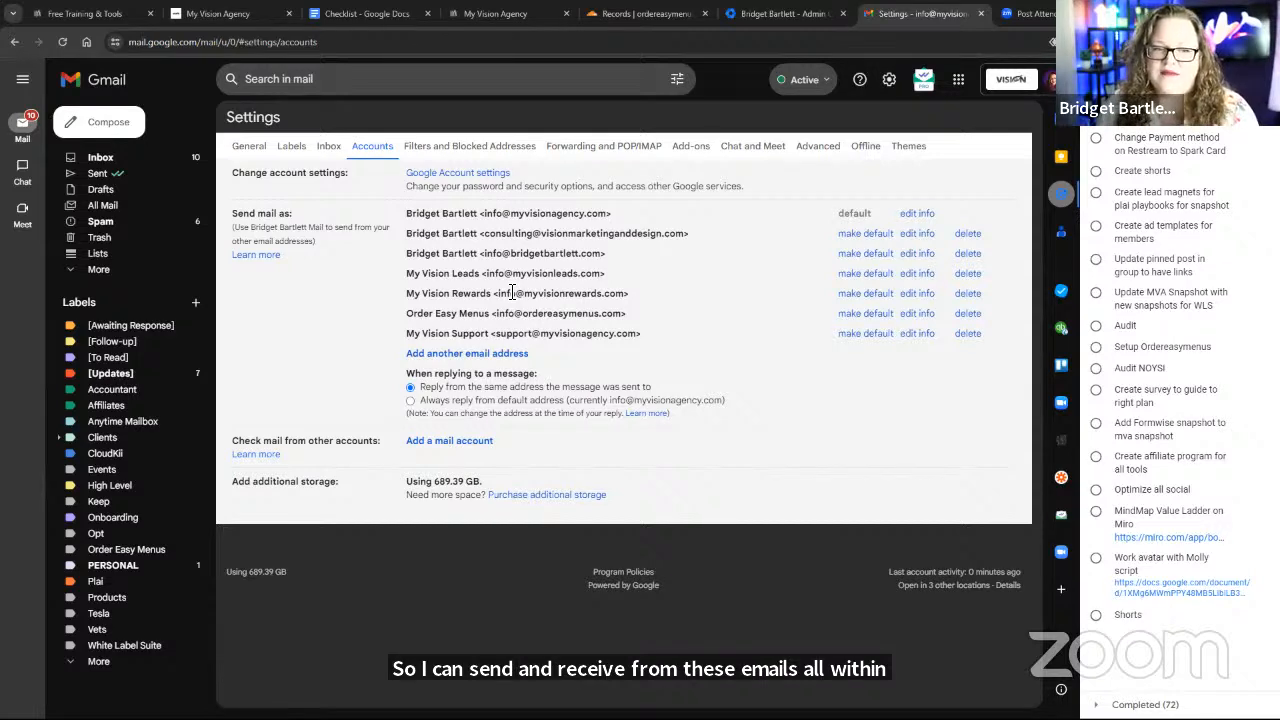
Step: In Gmail General settings, select the Order Easy Menus signature
{"action": "left_click", "coordinate": [249, 146]}
{"action": "scroll", "coordinate": [757, 380], "scroll_direction": "down", "scroll_amount": 15}
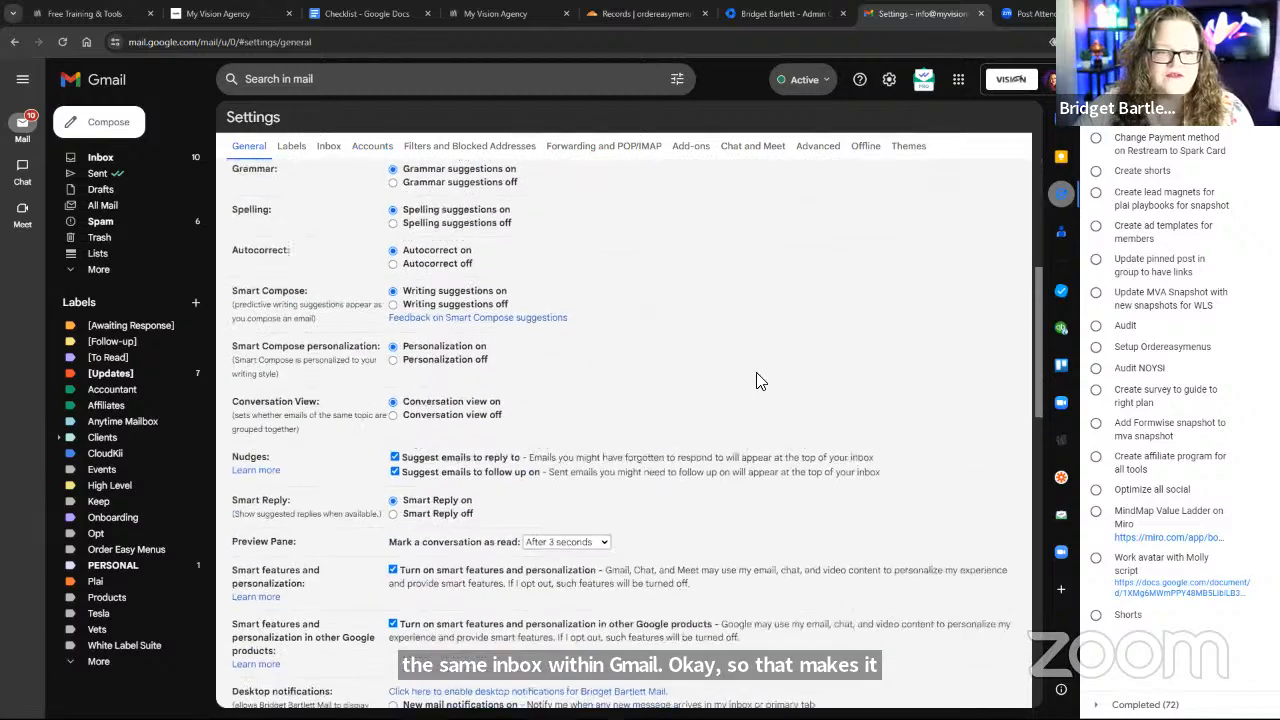
{"action": "scroll", "coordinate": [776, 398], "scroll_direction": "down", "scroll_amount": 3}
{"action": "scroll", "coordinate": [760, 397], "scroll_direction": "up", "scroll_amount": 3}
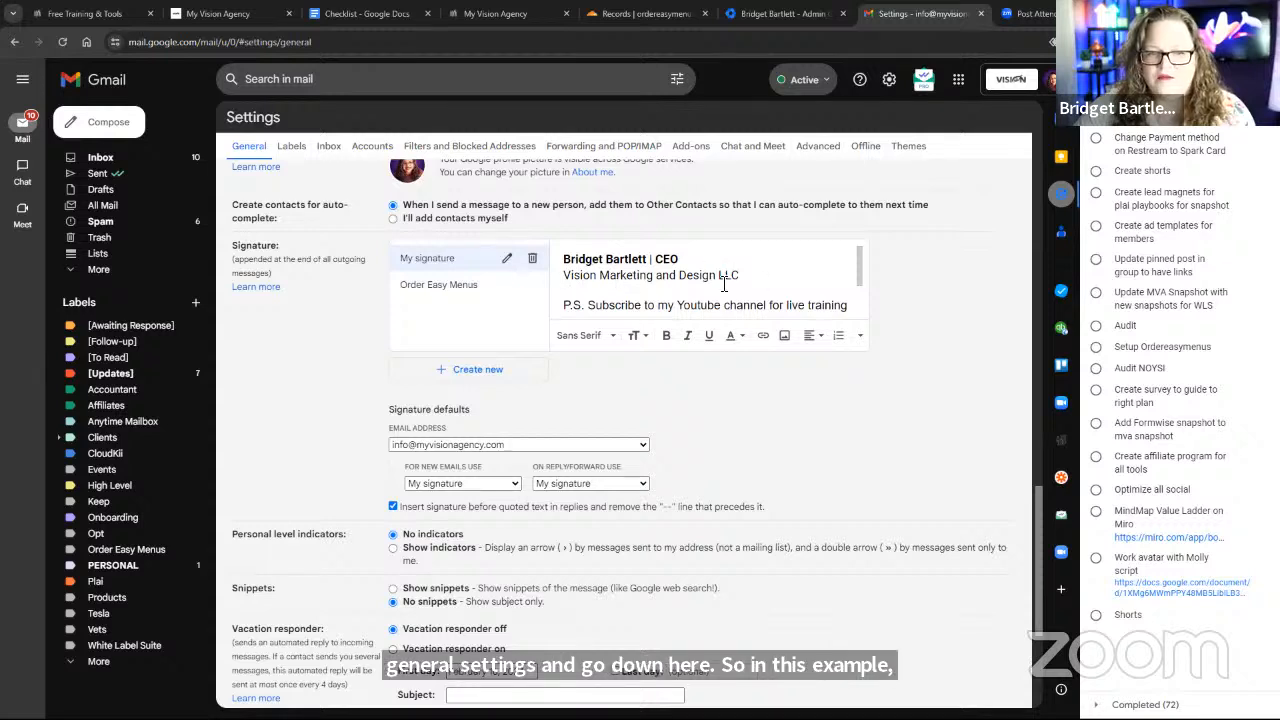
{"action": "left_click", "coordinate": [438, 288]}
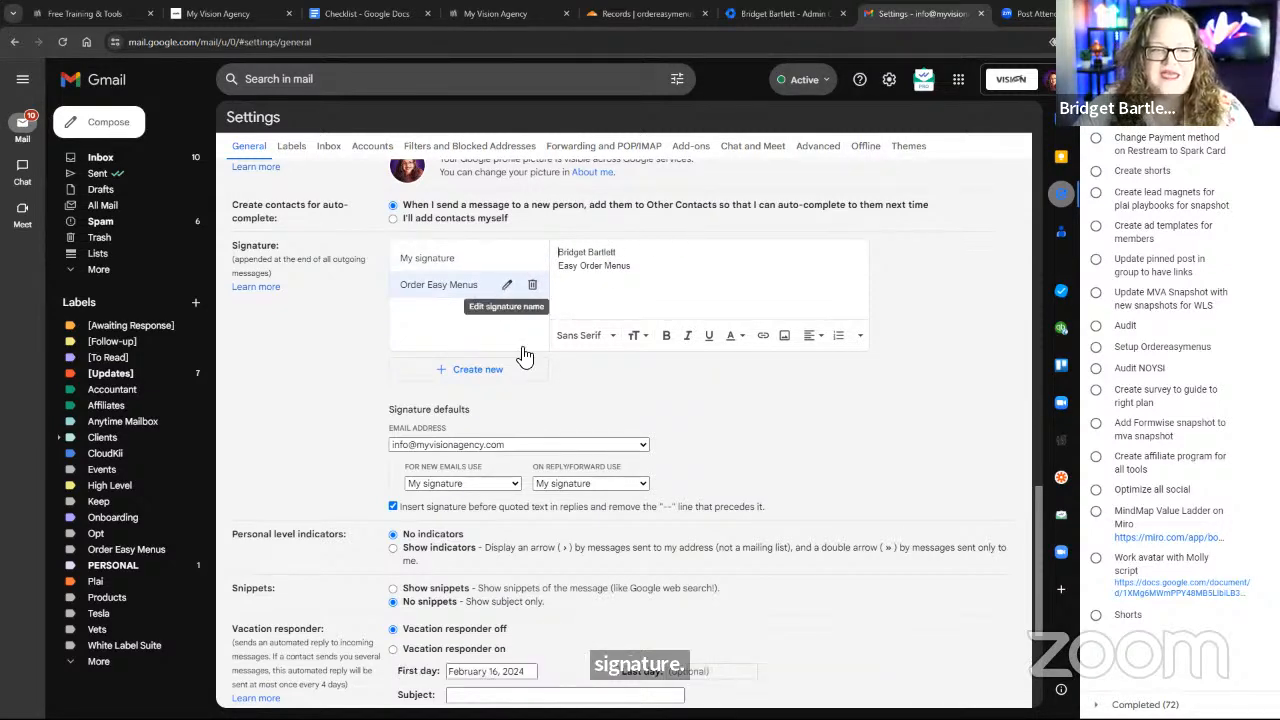
{"action": "left_click", "coordinate": [436, 448]}
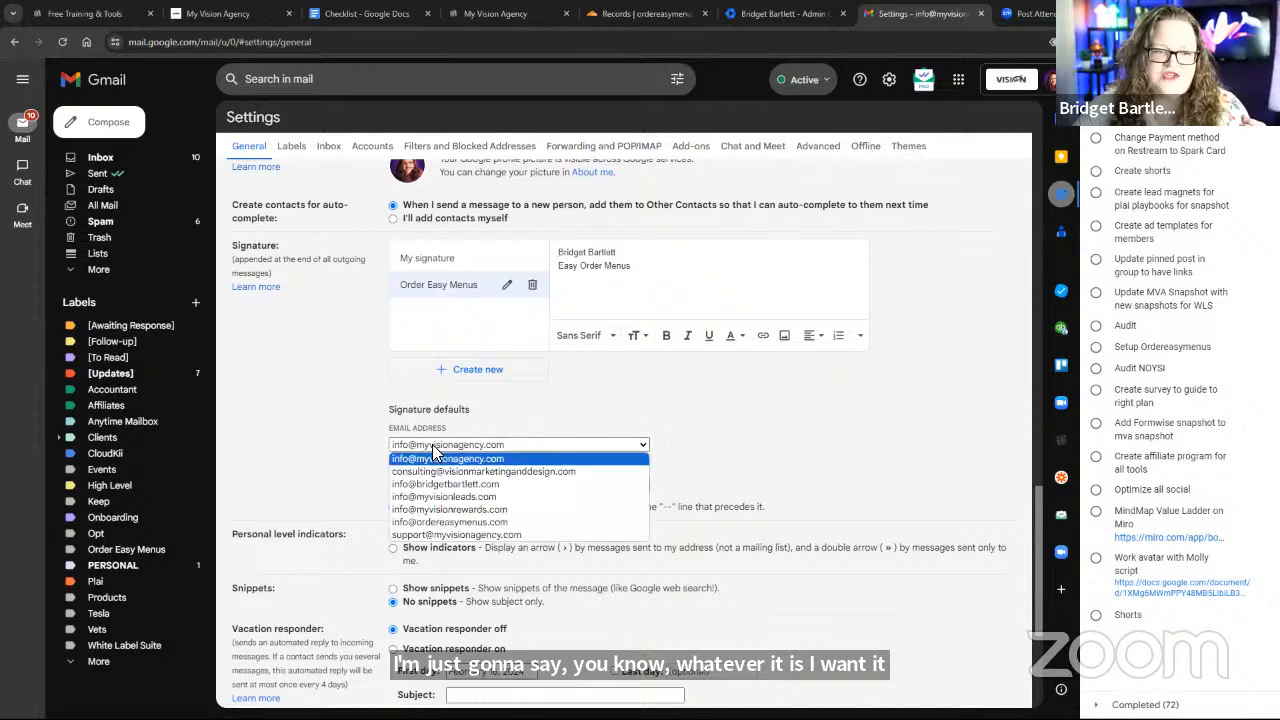
{"action": "left_click", "coordinate": [428, 288]}
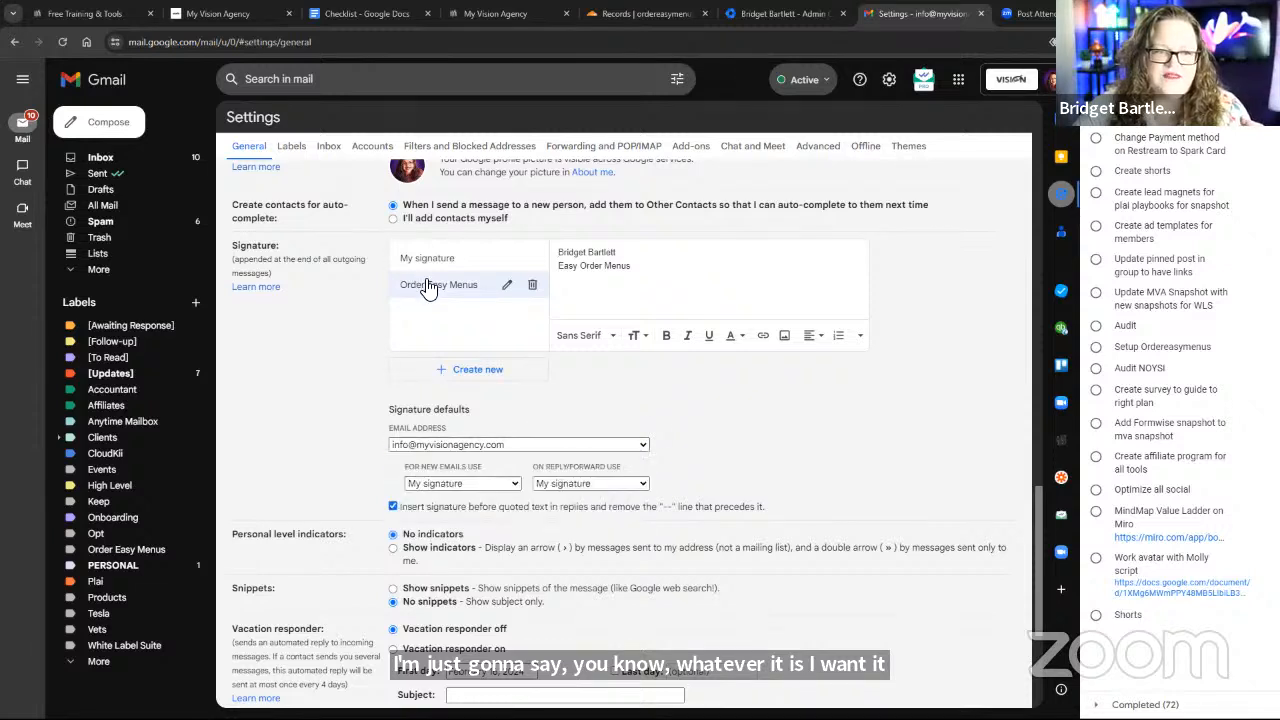
{"action": "left_click", "coordinate": [443, 446]}
{"action": "left_click", "coordinate": [545, 441]}
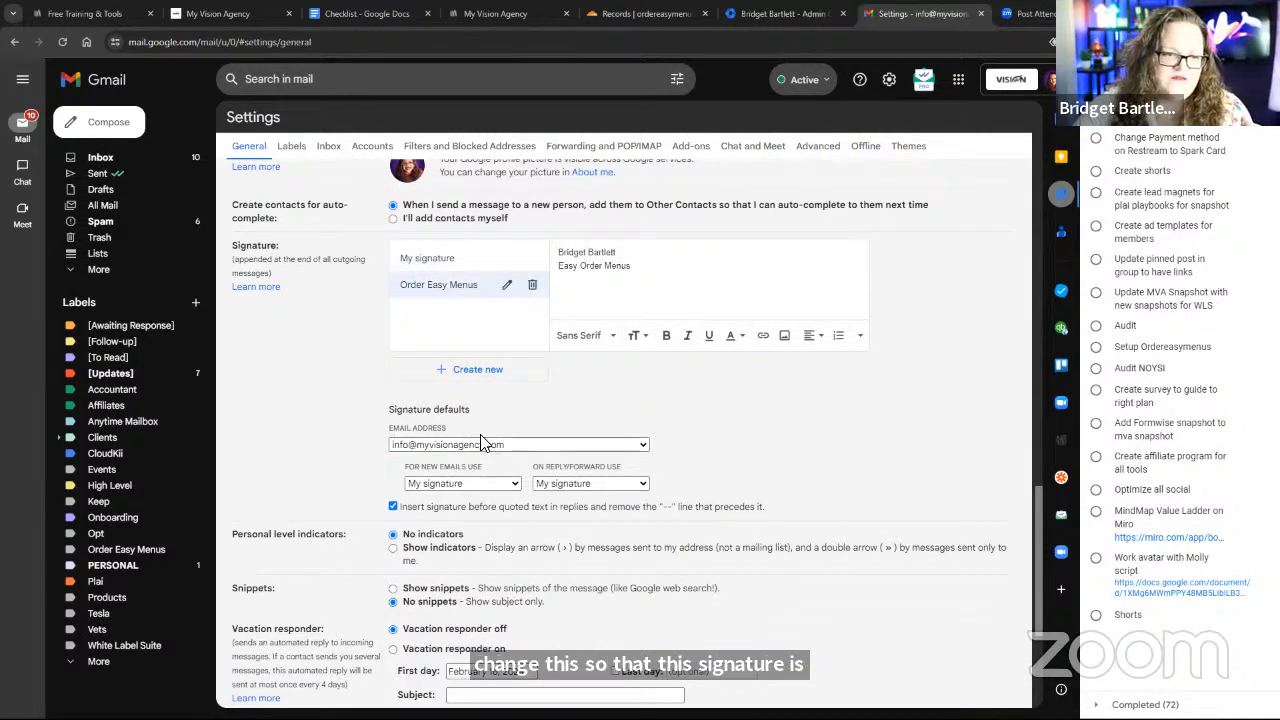
{"action": "left_click", "coordinate": [474, 444]}
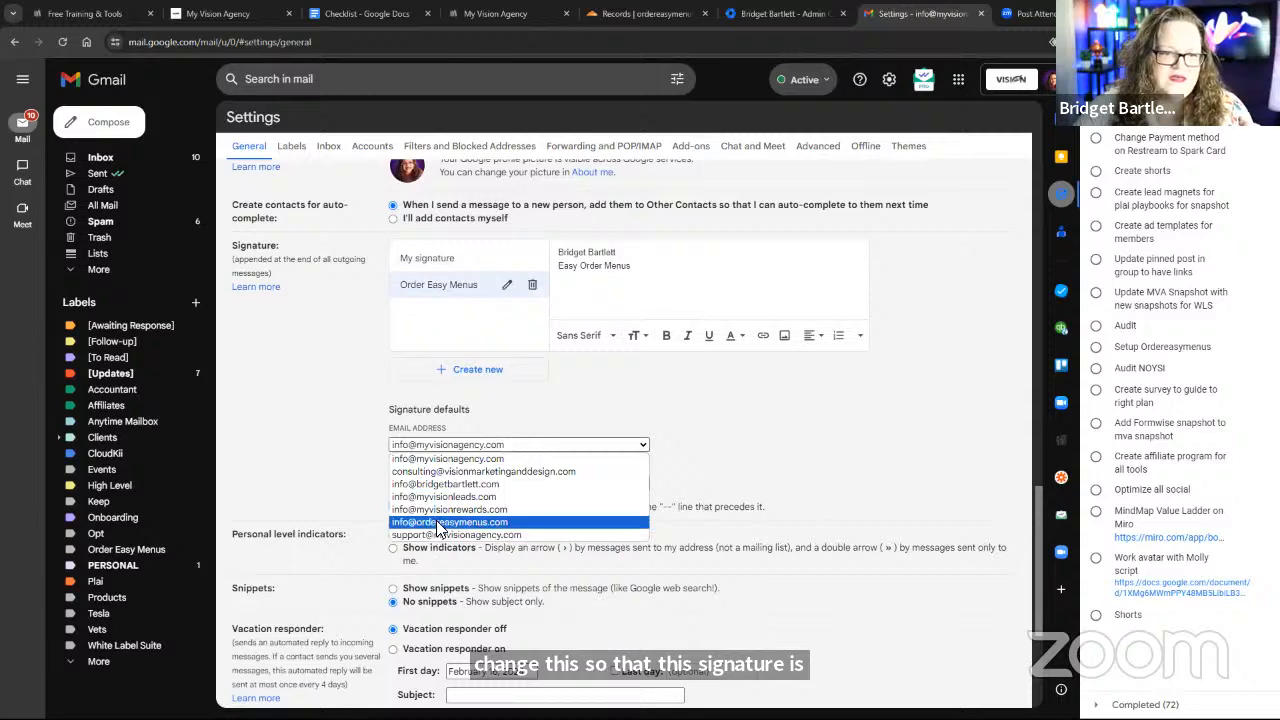
{"action": "left_click", "coordinate": [440, 524]}
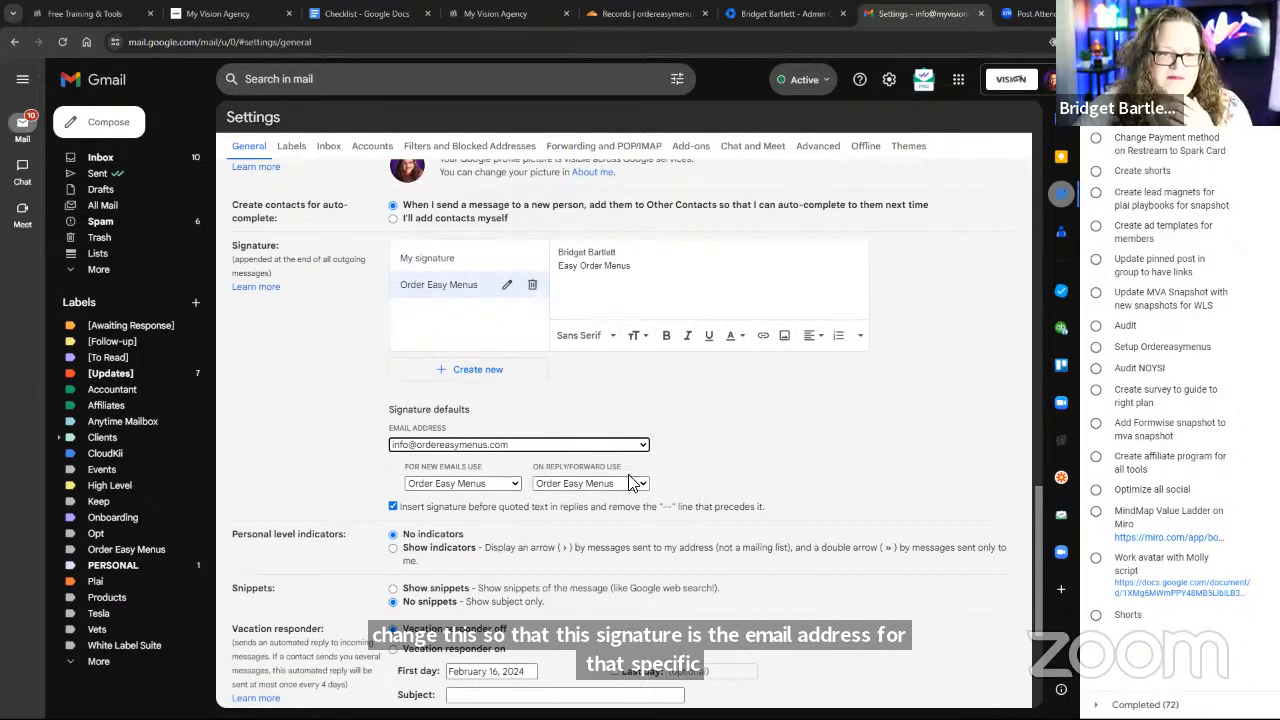
{"action": "scroll", "coordinate": [679, 497], "scroll_direction": "down", "scroll_amount": 3}
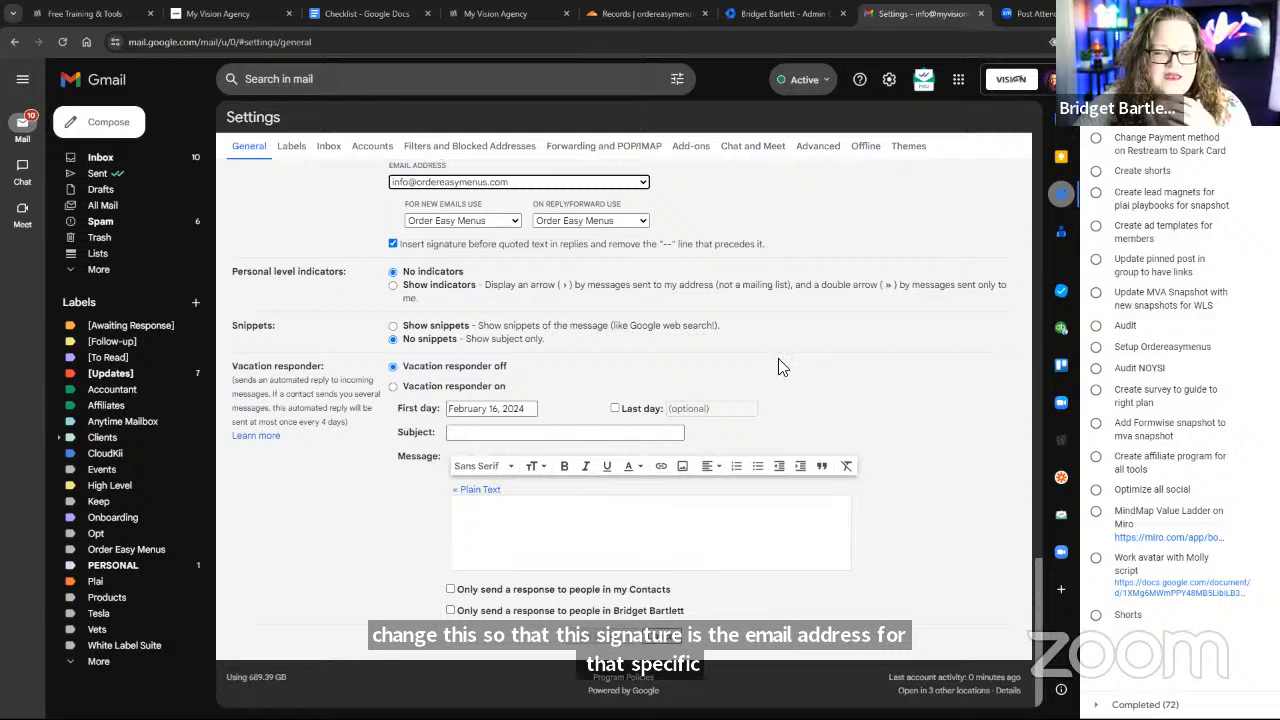
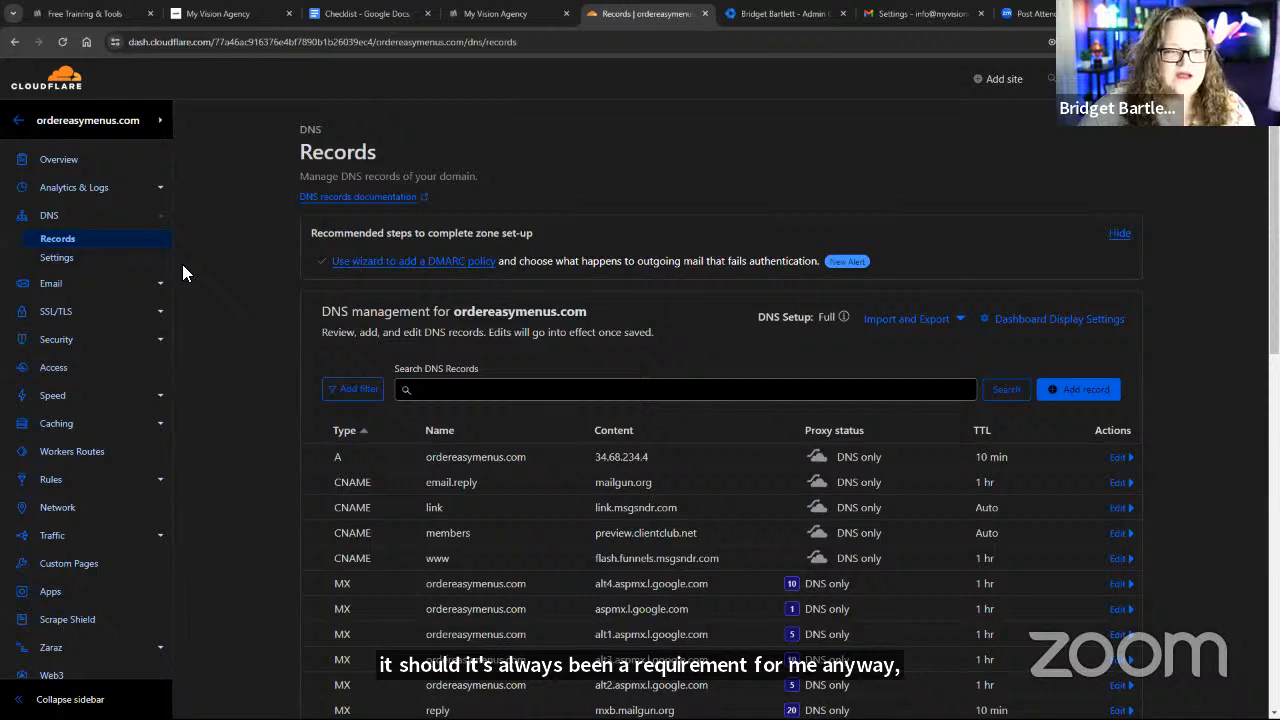
Step: Review the domain's Cloudflare DMARC overview (policy None, SPF Fail), then return to the Checklist document
{"action": "left_click", "coordinate": [115, 291]}
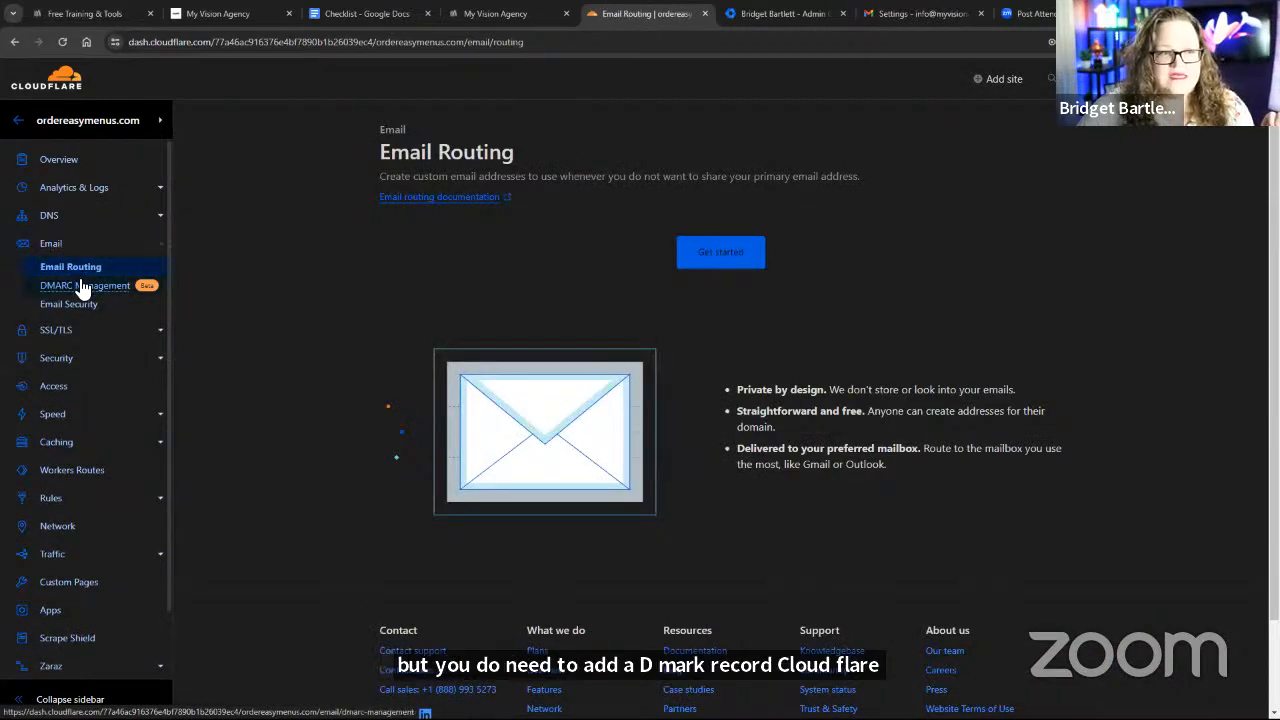
{"action": "left_click", "coordinate": [84, 287]}
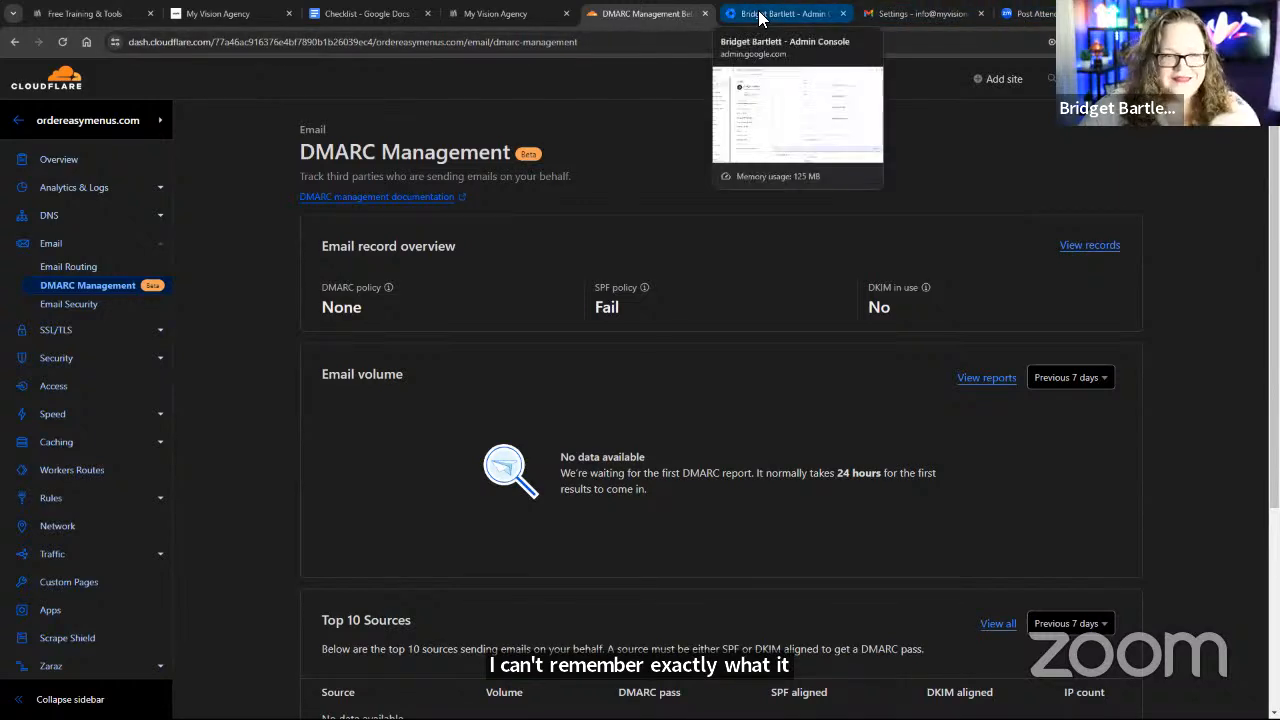
{"action": "left_click", "coordinate": [365, 13]}
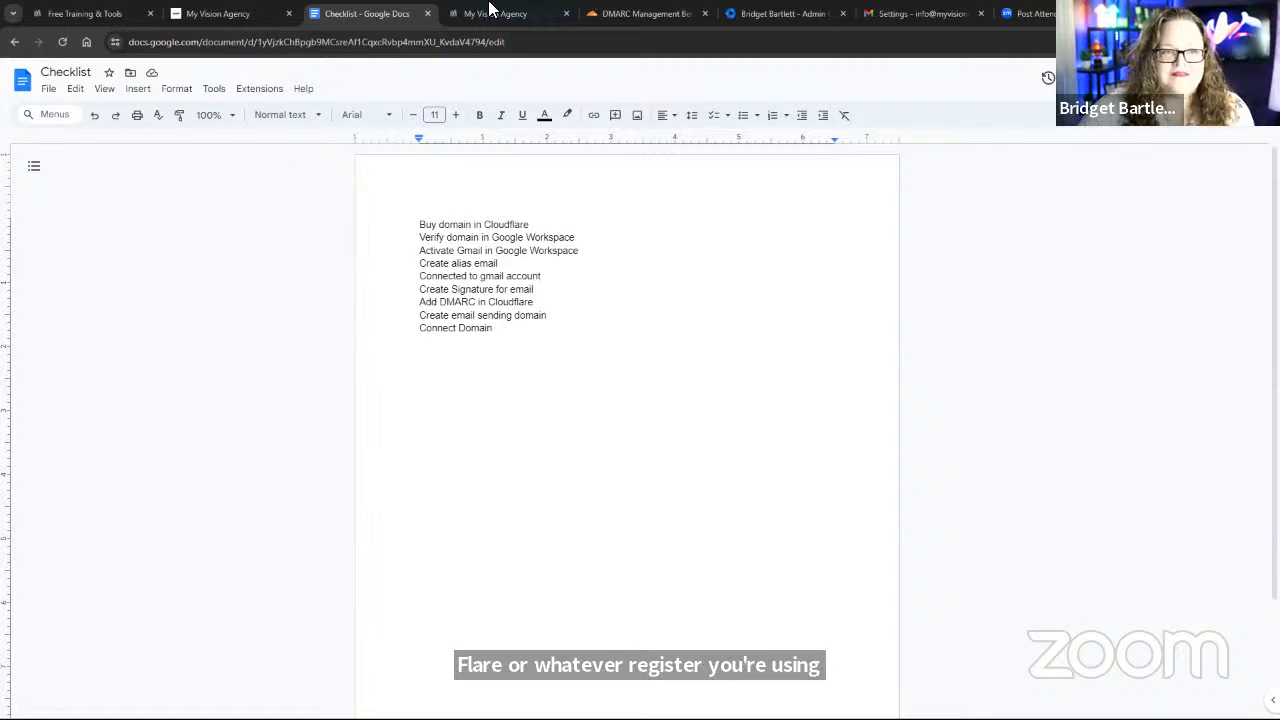
Step: In agency Settings, go to Email Services > Dedicated Domain And IP and begin adding a domain
{"action": "left_click", "coordinate": [491, 14]}
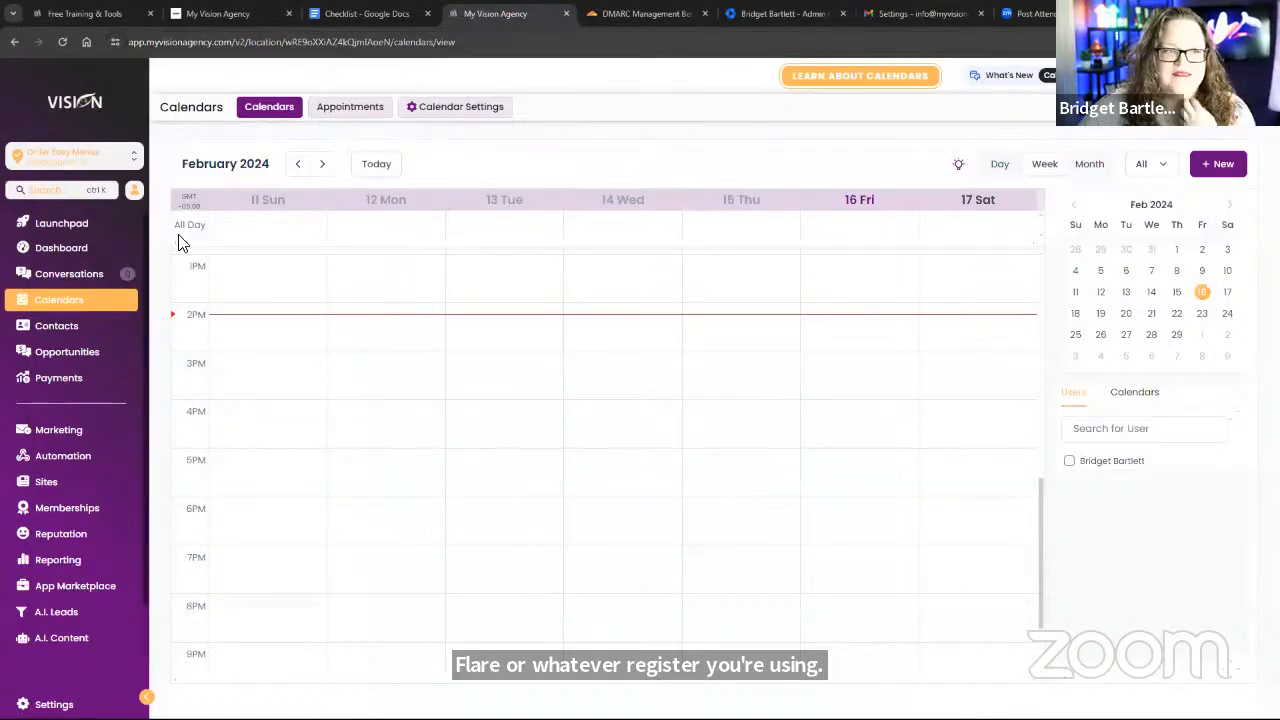
{"action": "left_click", "coordinate": [54, 704]}
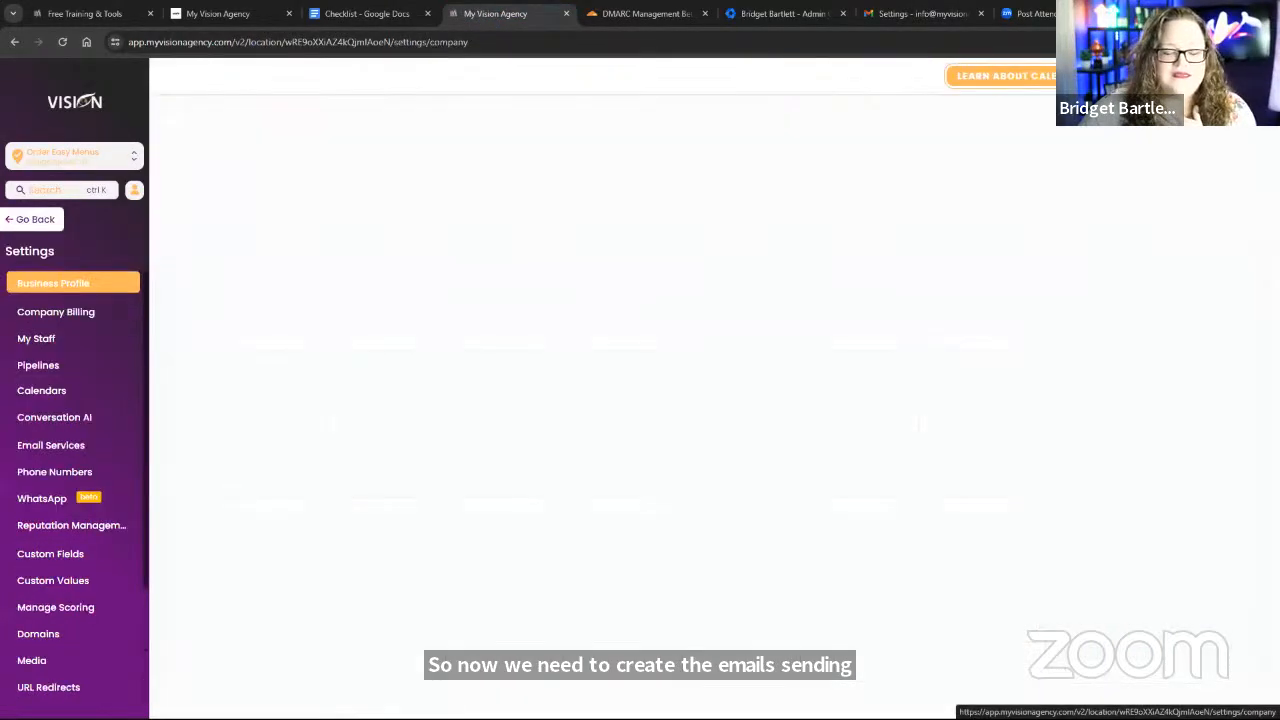
{"action": "left_click", "coordinate": [86, 446]}
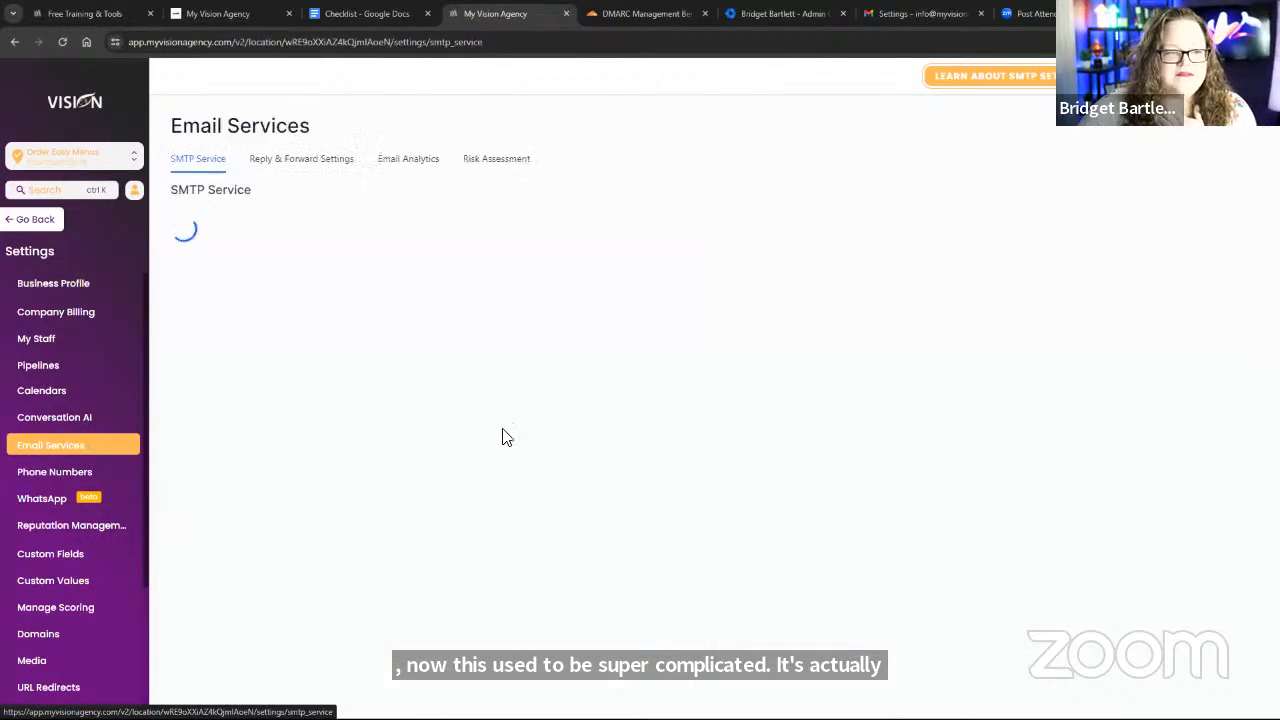
{"action": "left_click", "coordinate": [1143, 258]}
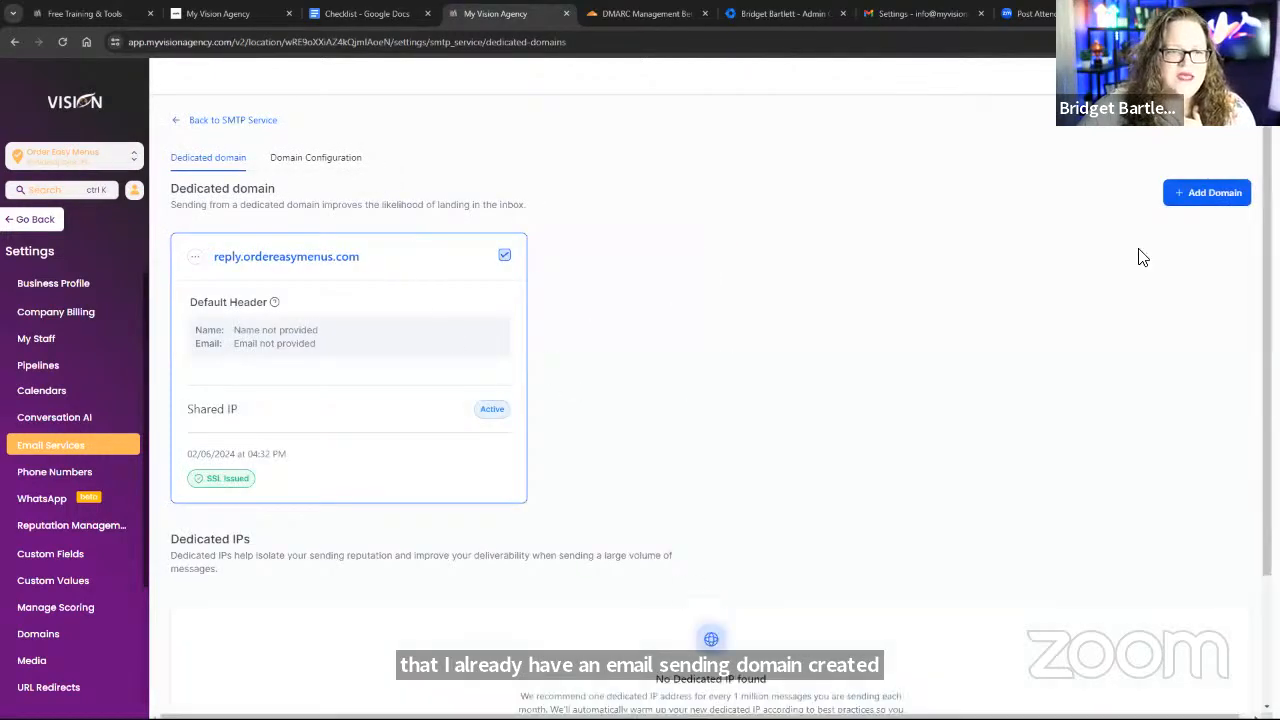
{"action": "left_click", "coordinate": [1214, 193]}
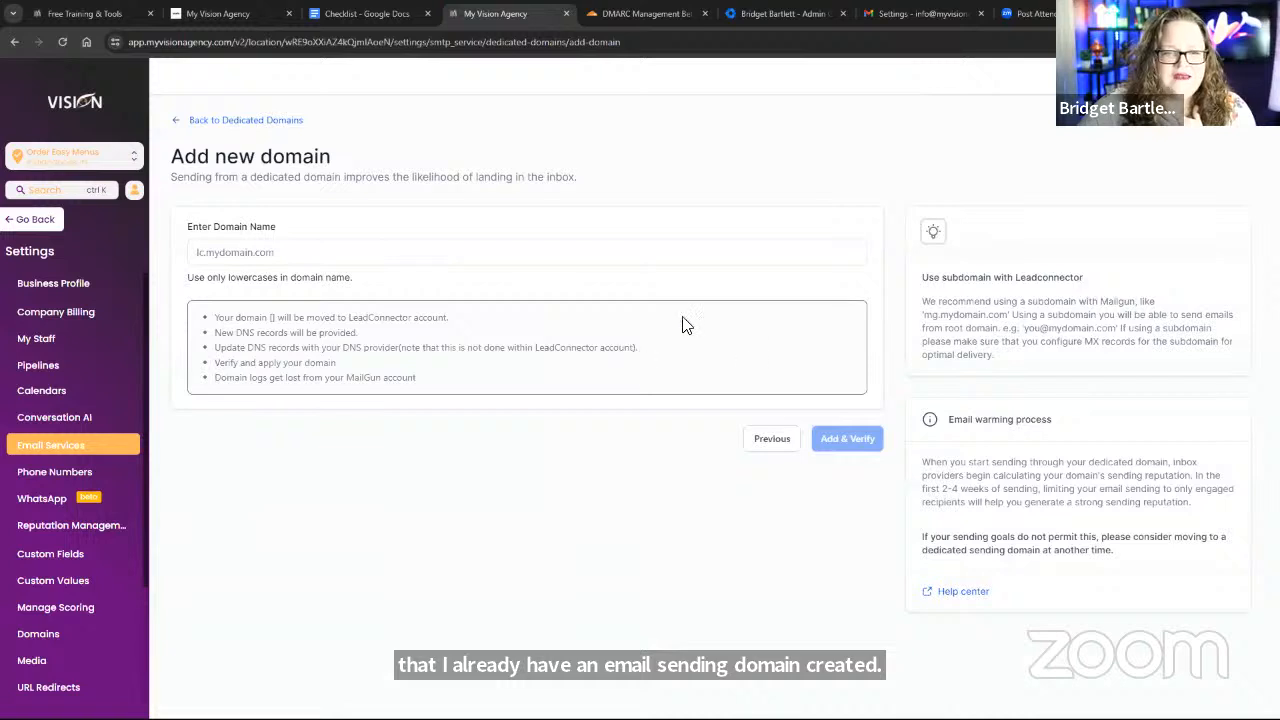
{"action": "left_click", "coordinate": [610, 20]}
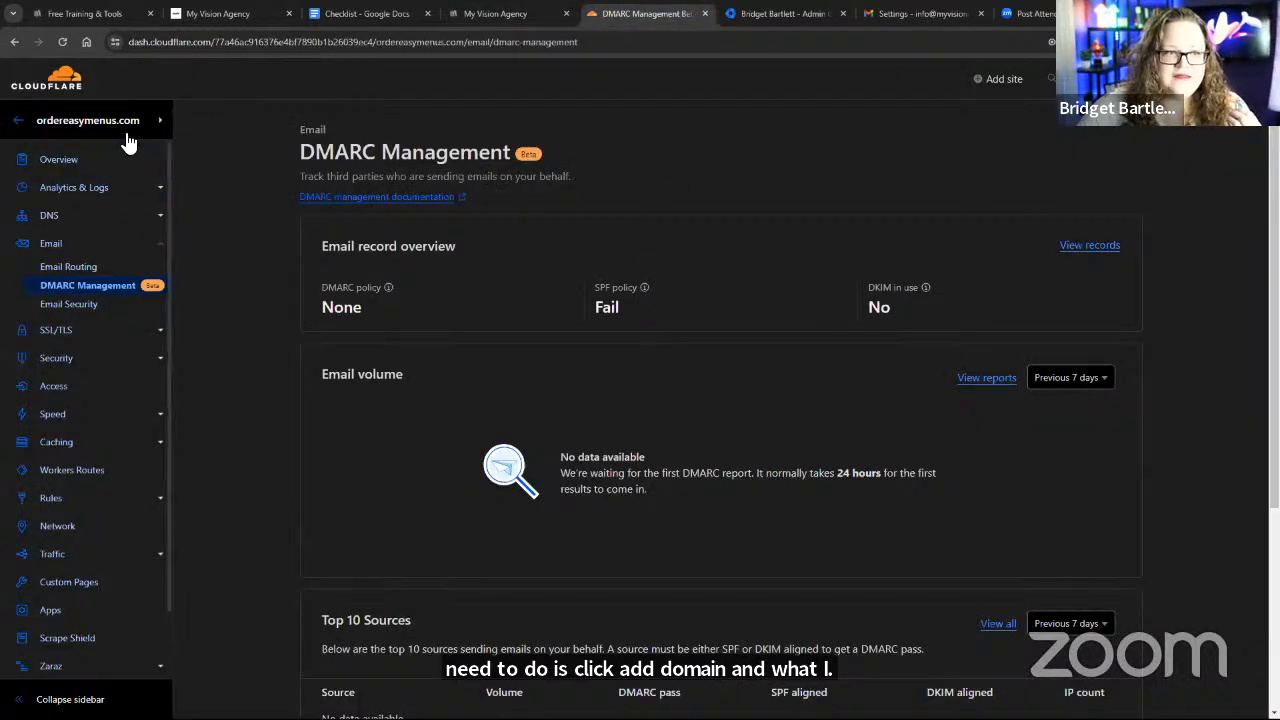
{"action": "left_click", "coordinate": [71, 214]}
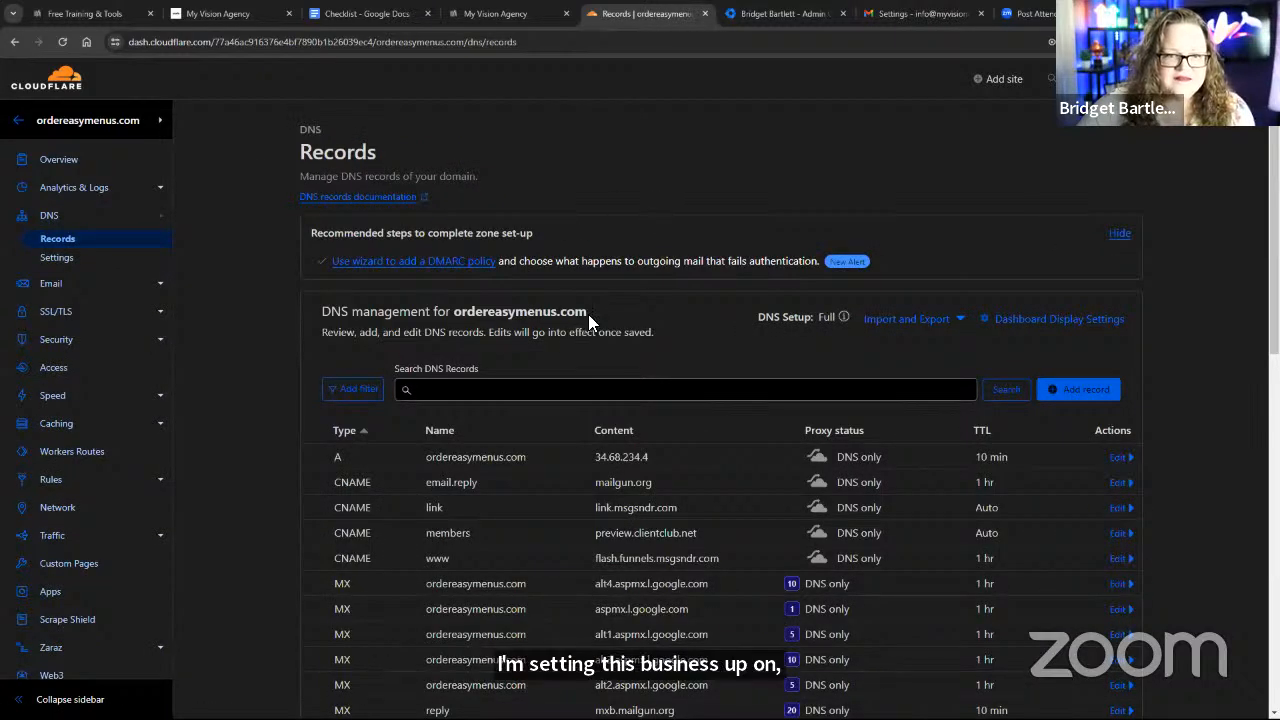
{"action": "left_click_drag", "start_coordinate": [588, 314], "coordinate": [457, 313]}
{"action": "key", "text": "ctrl+c"}
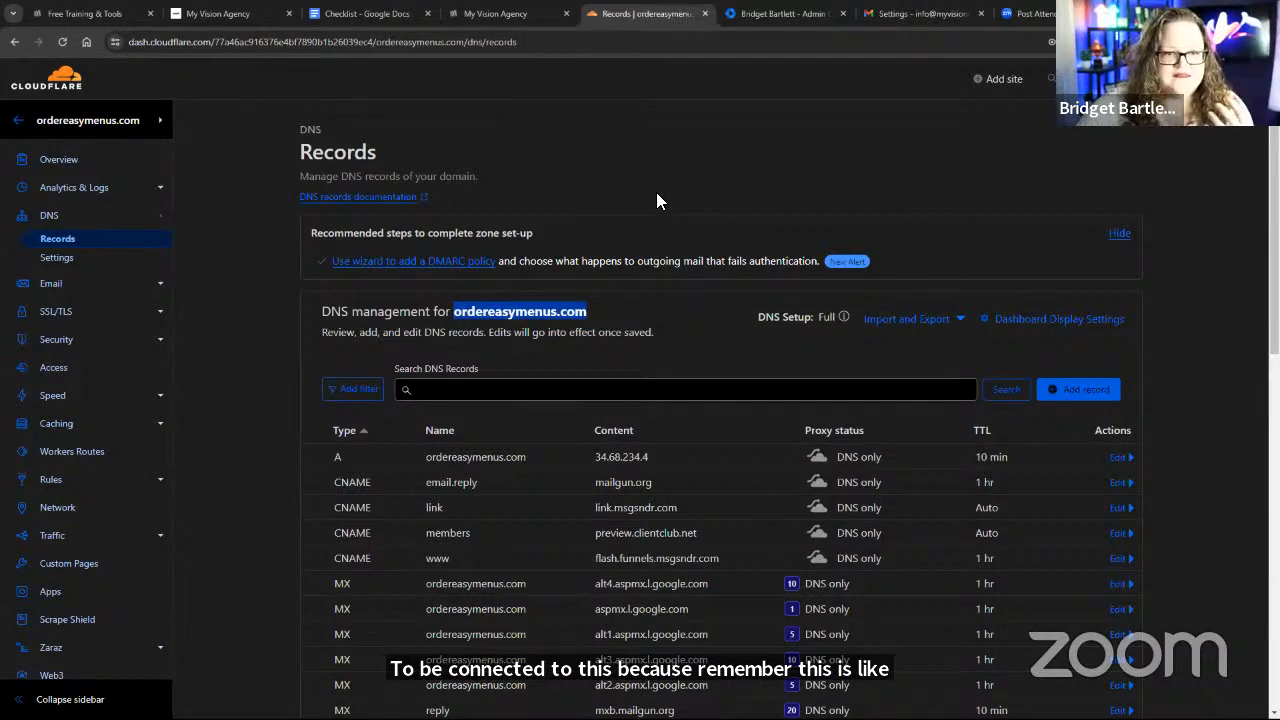
{"action": "left_click", "coordinate": [515, 14]}
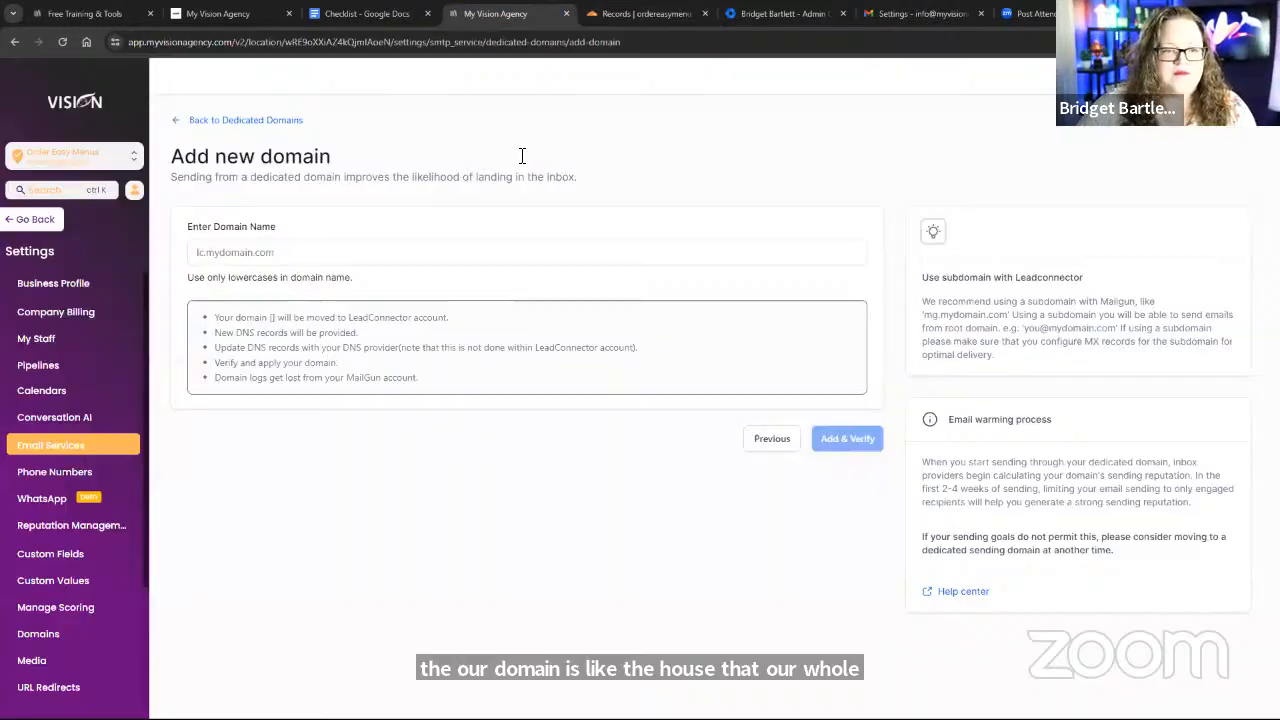
{"action": "left_click", "coordinate": [366, 257]}
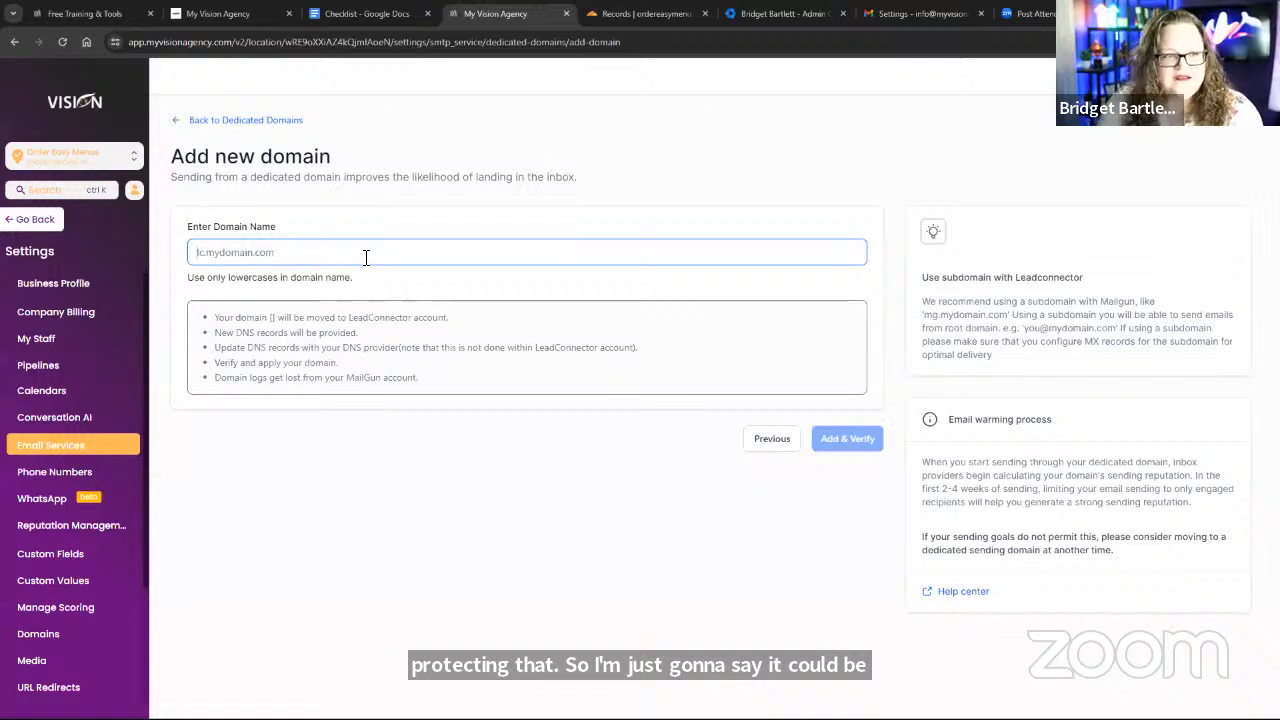
Step: Submit email.ordereasymenus.com as the sending domain and proceed to authorize it with Cloudflare
{"action": "type", "text": "e"}
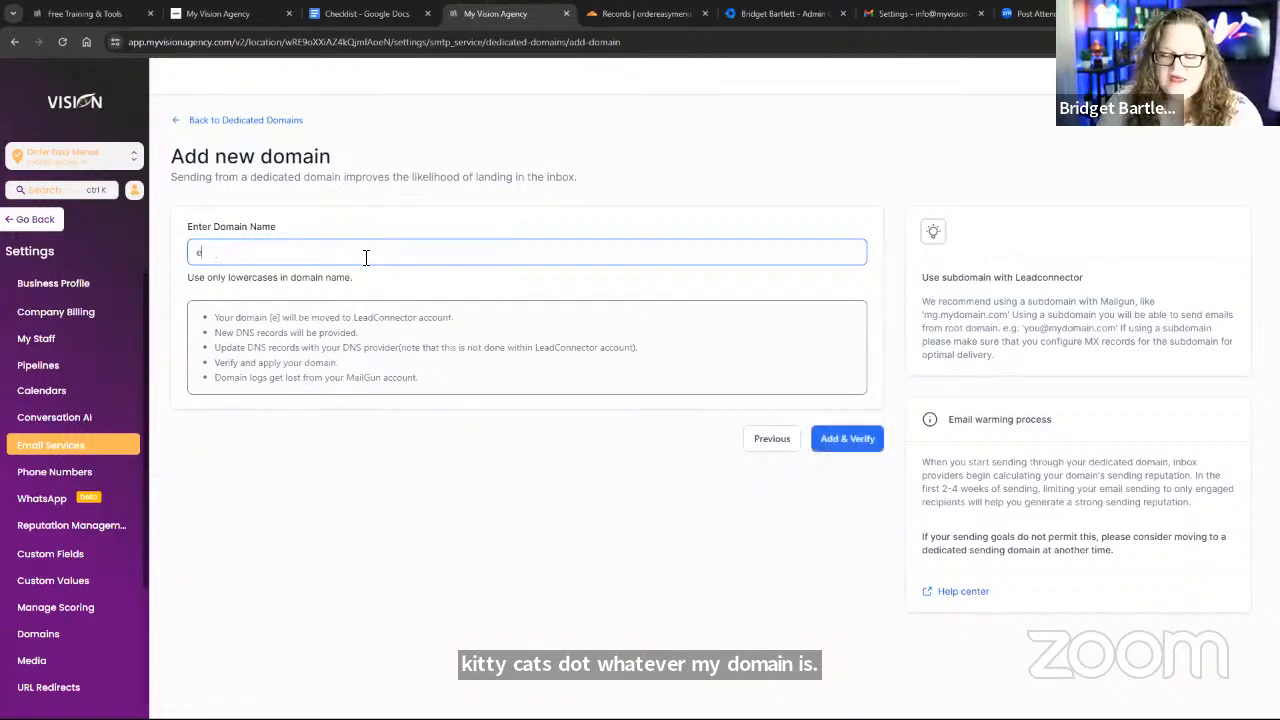
{"action": "type", "text": "mail."}
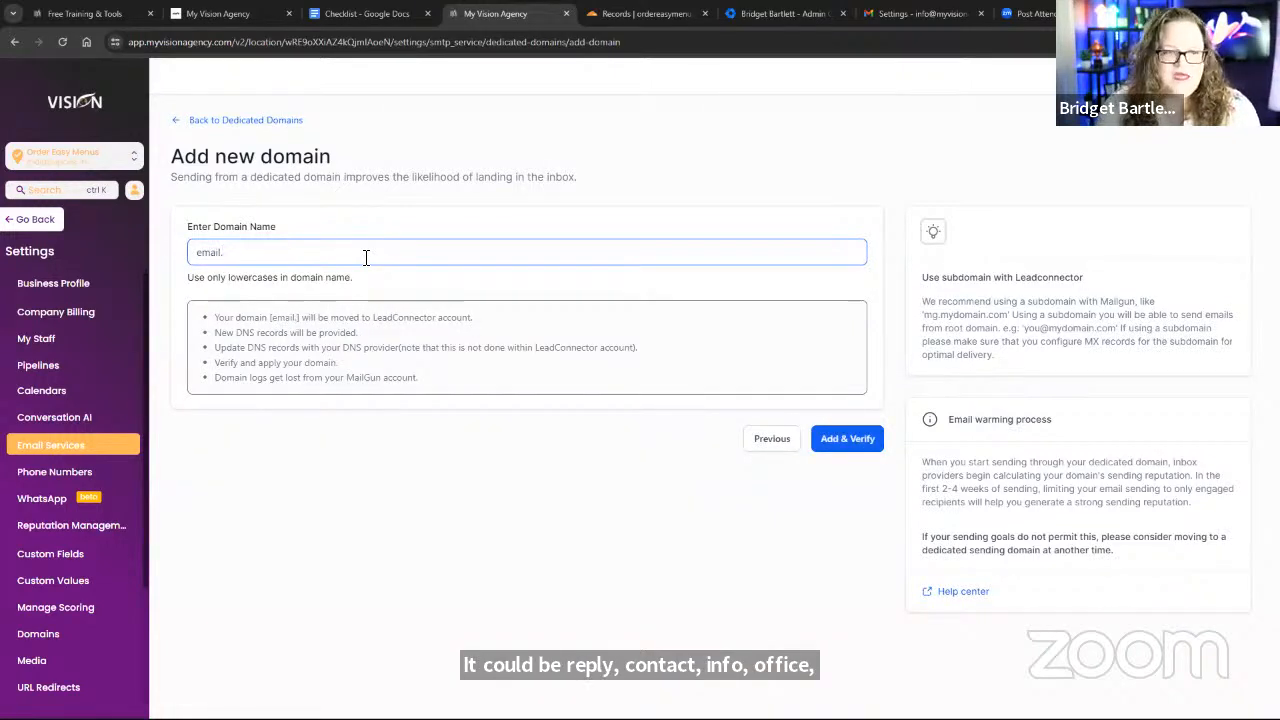
{"action": "key", "text": "ctrl+v"}
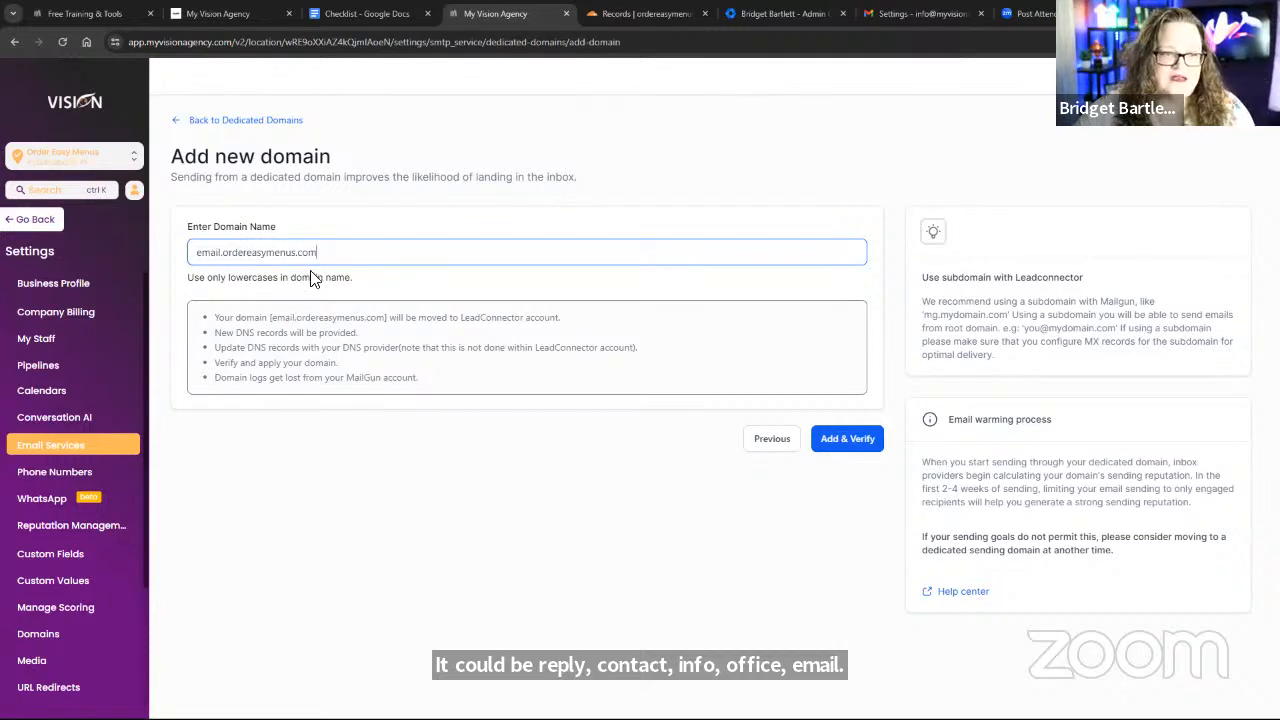
{"action": "left_click", "coordinate": [845, 445]}
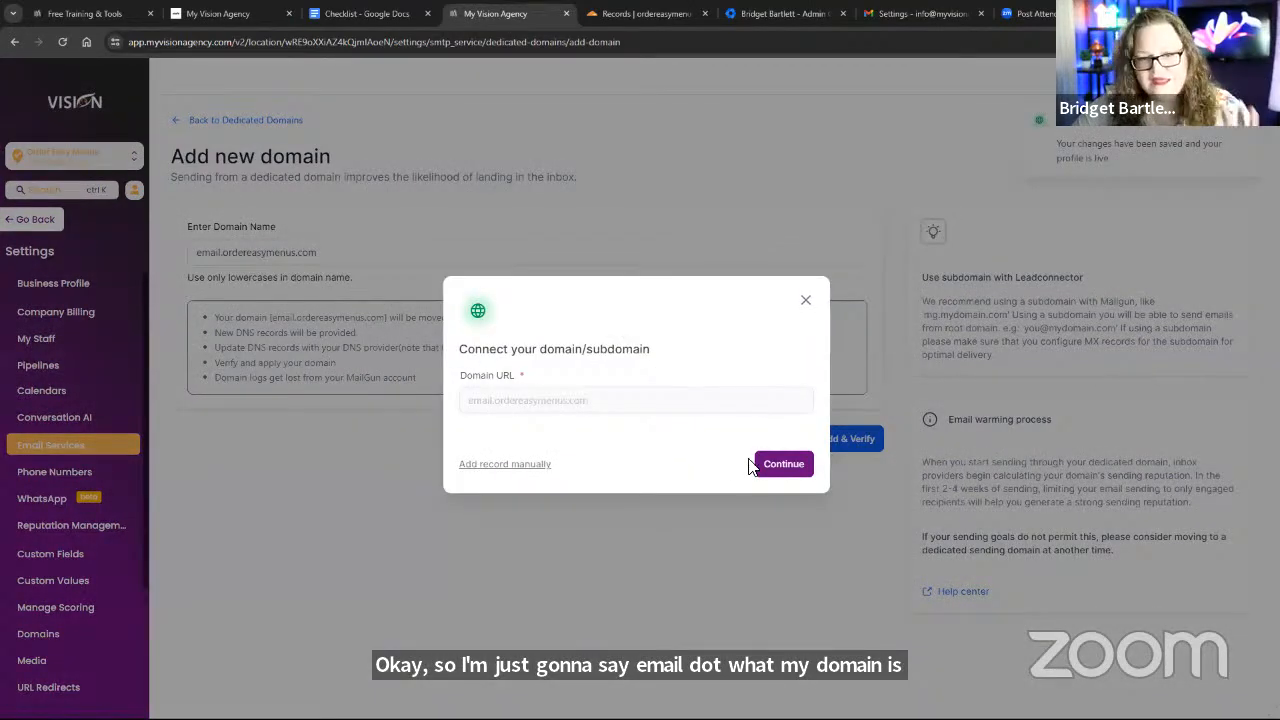
{"action": "left_click", "coordinate": [779, 466]}
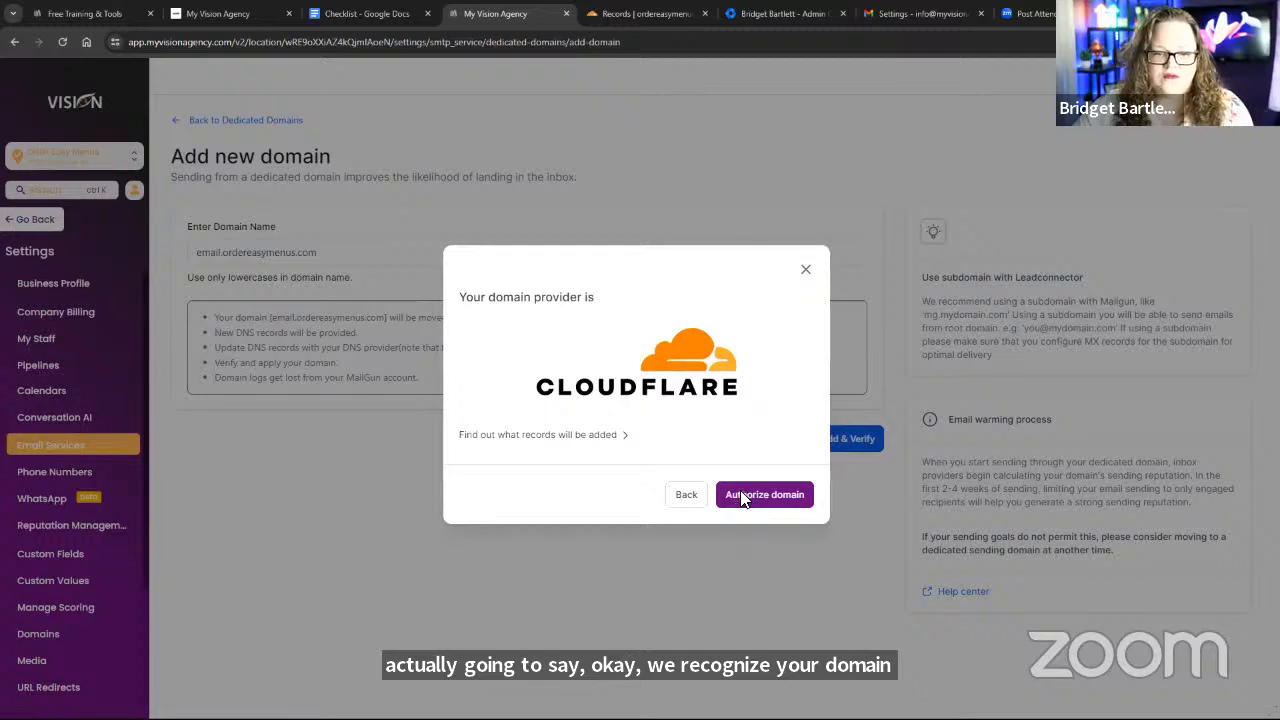
{"action": "left_click", "coordinate": [743, 497]}
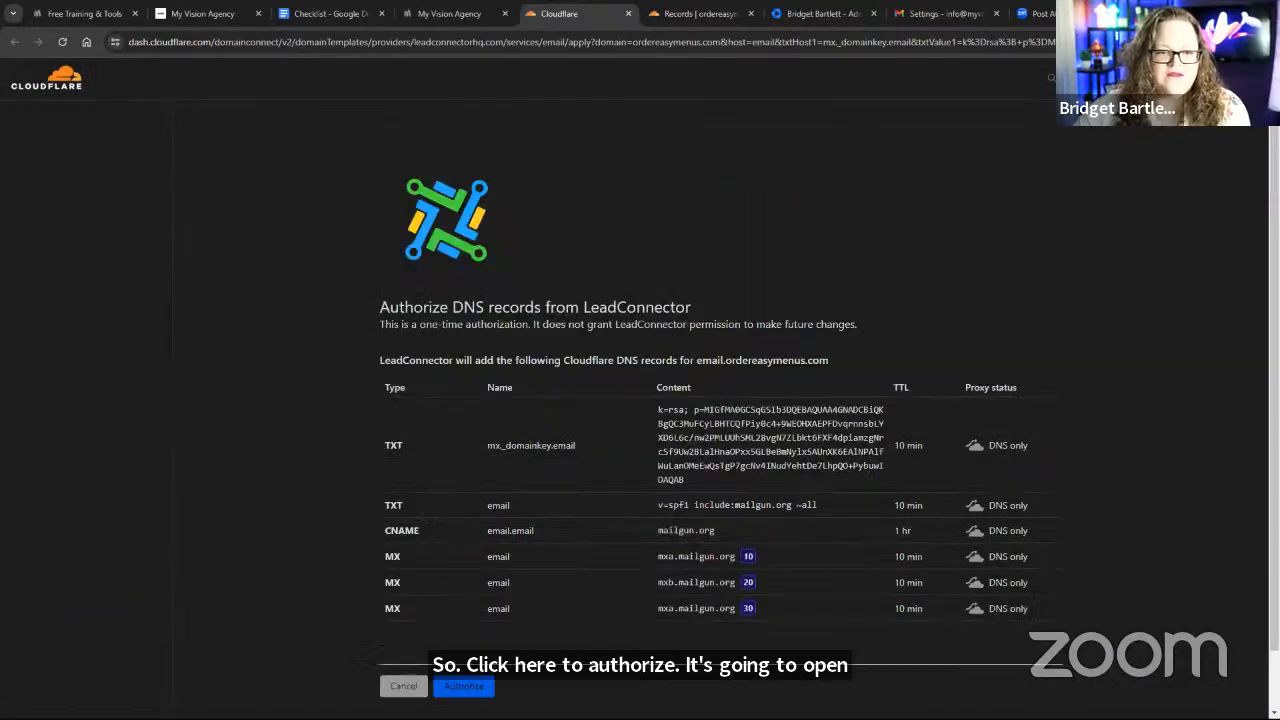
Step: Authorize the LeadConnector DNS records in Cloudflare, then run verification for email.ordereasymenus.com twice
{"action": "left_click", "coordinate": [463, 686]}
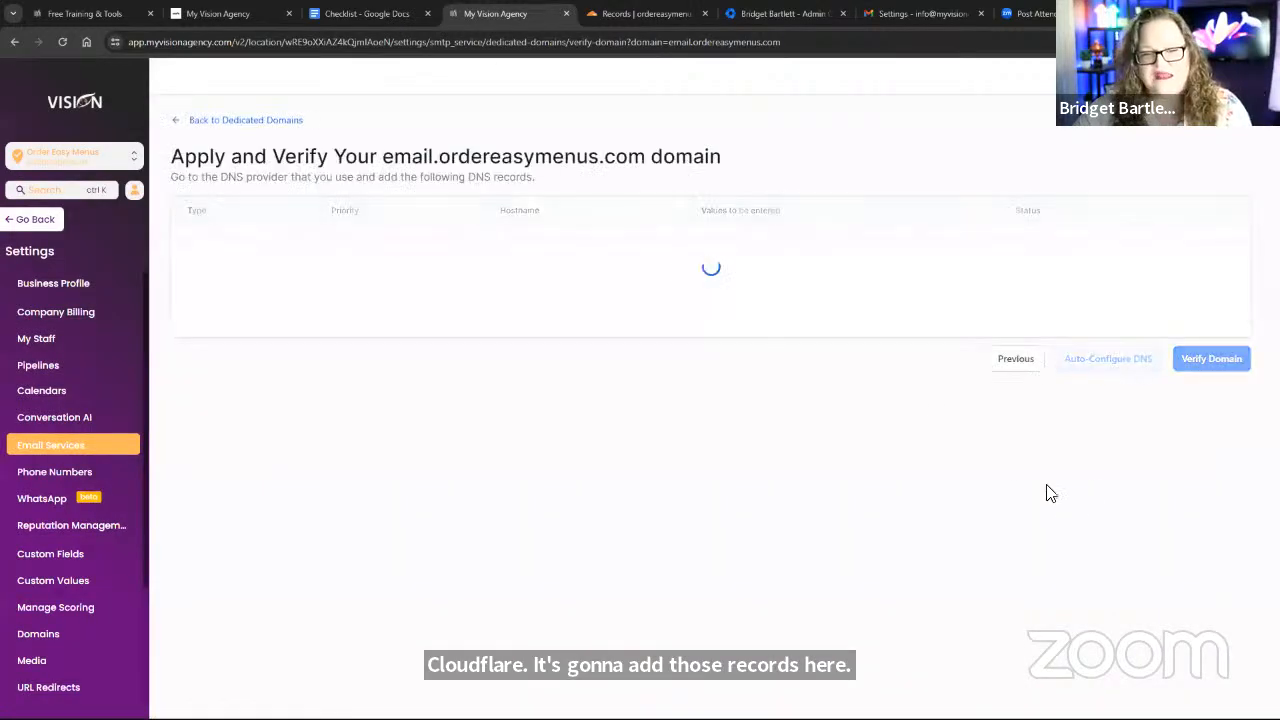
{"action": "left_click", "coordinate": [1205, 647]}
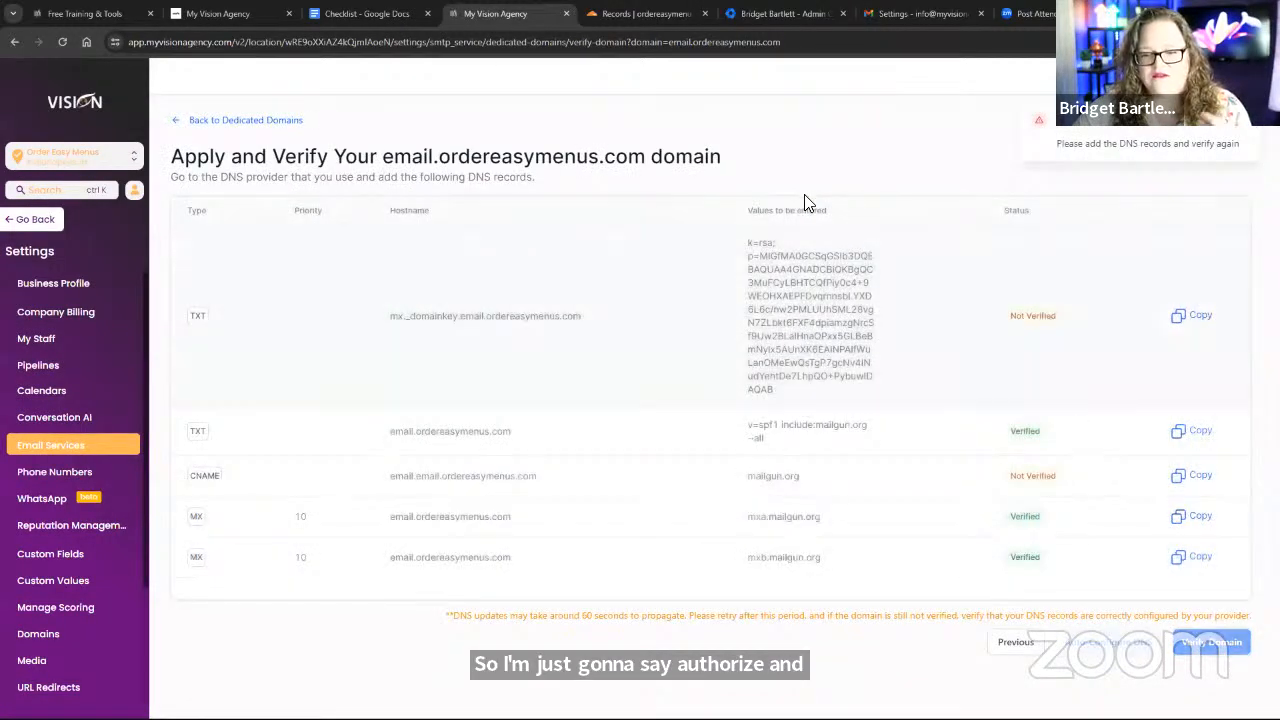
{"action": "left_click", "coordinate": [255, 124]}
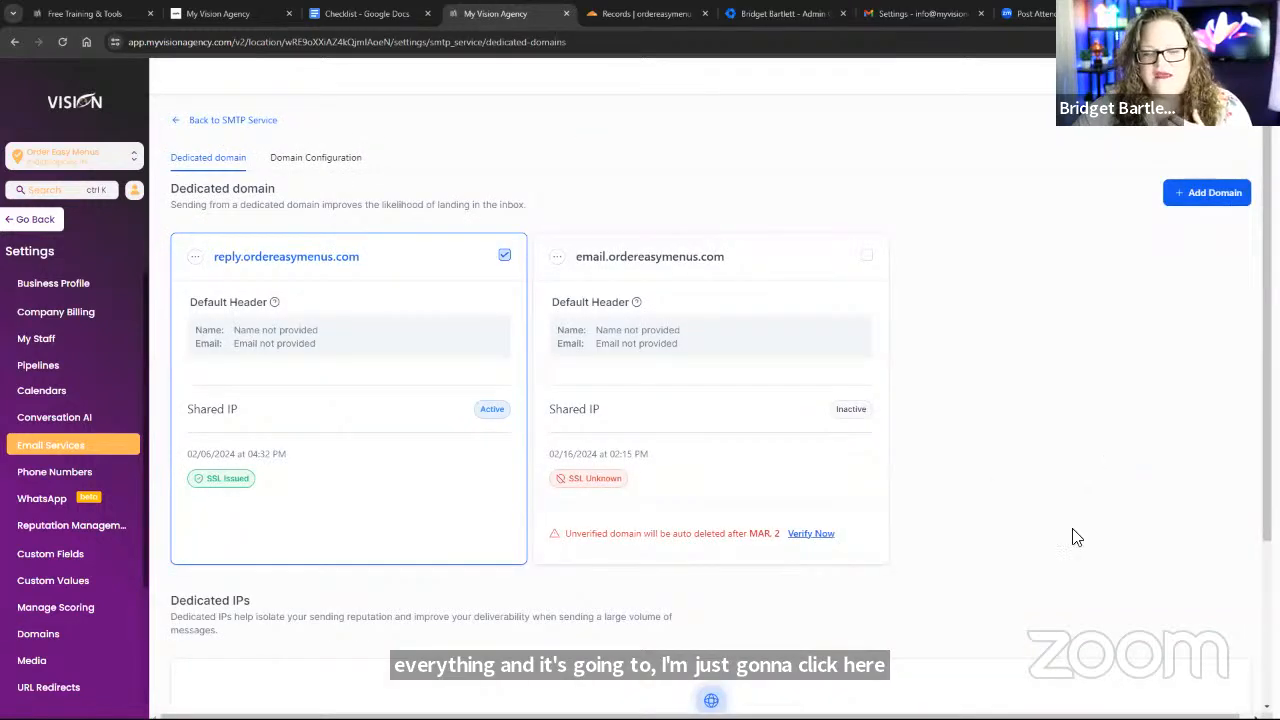
{"action": "left_click", "coordinate": [810, 534]}
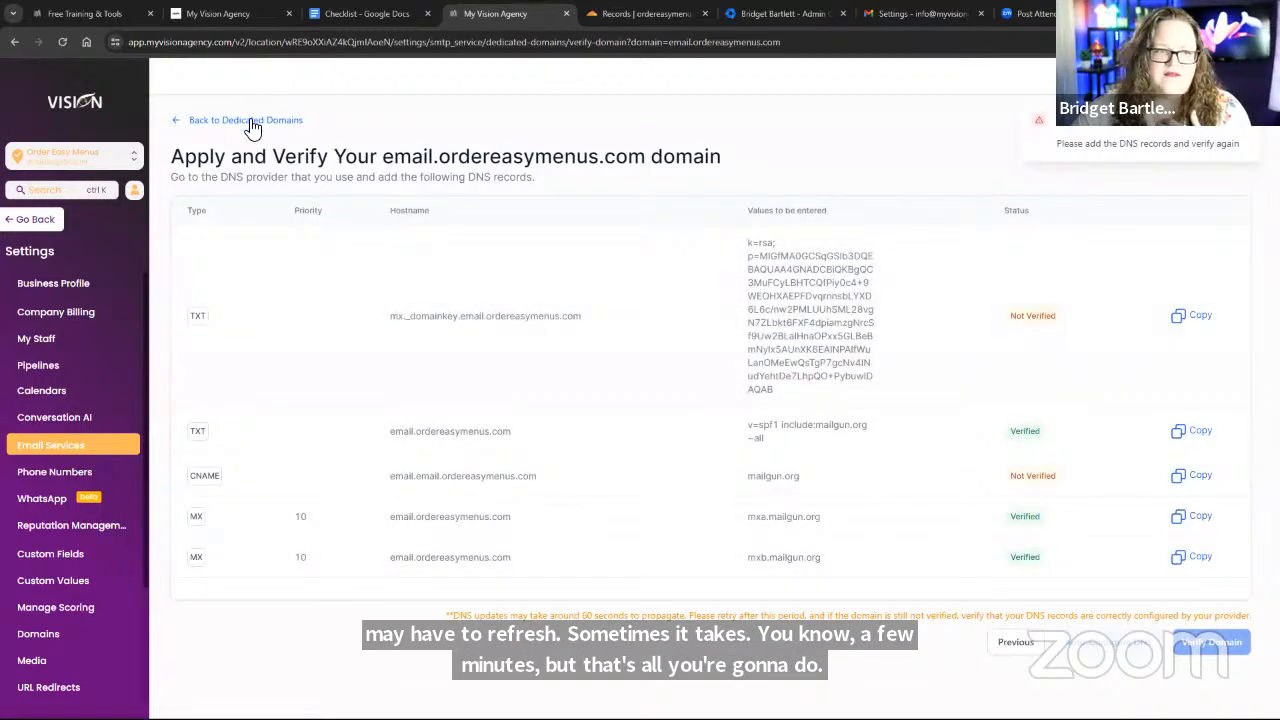
{"action": "left_click", "coordinate": [252, 122]}
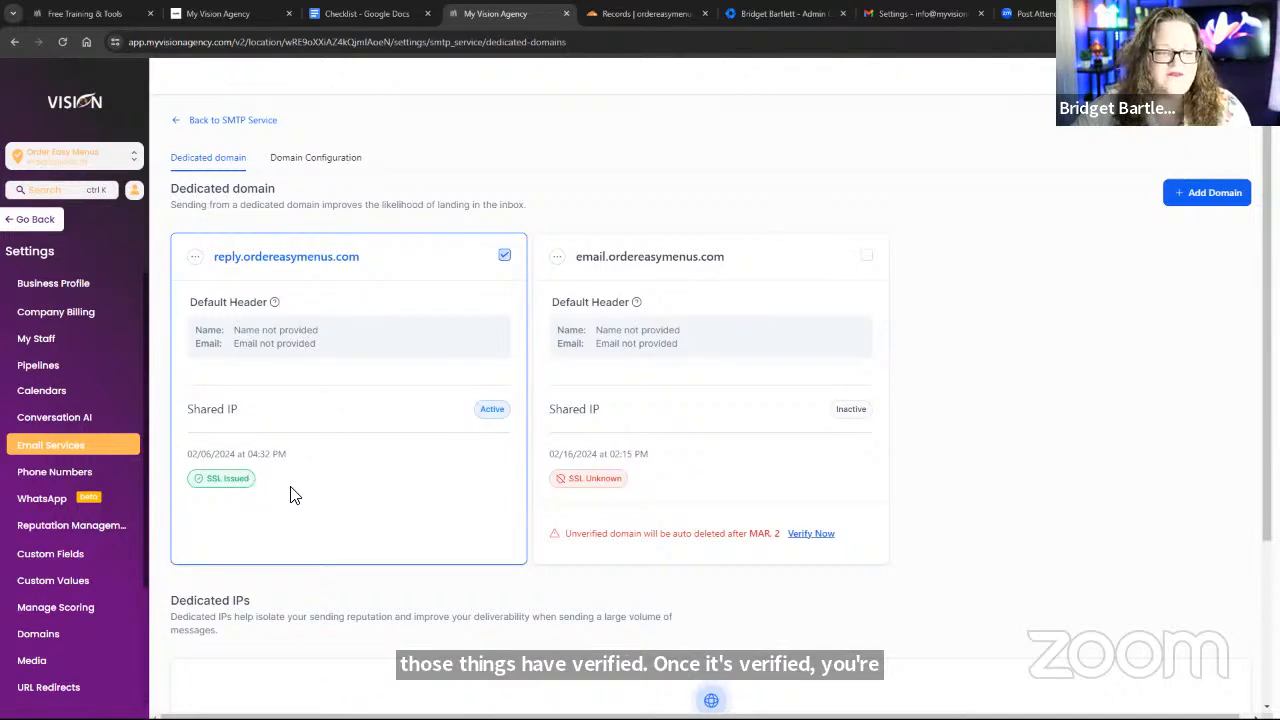
Step: Review the Business Profile and the staff login email's domain, then go back to Calendars
{"action": "left_click", "coordinate": [93, 287]}
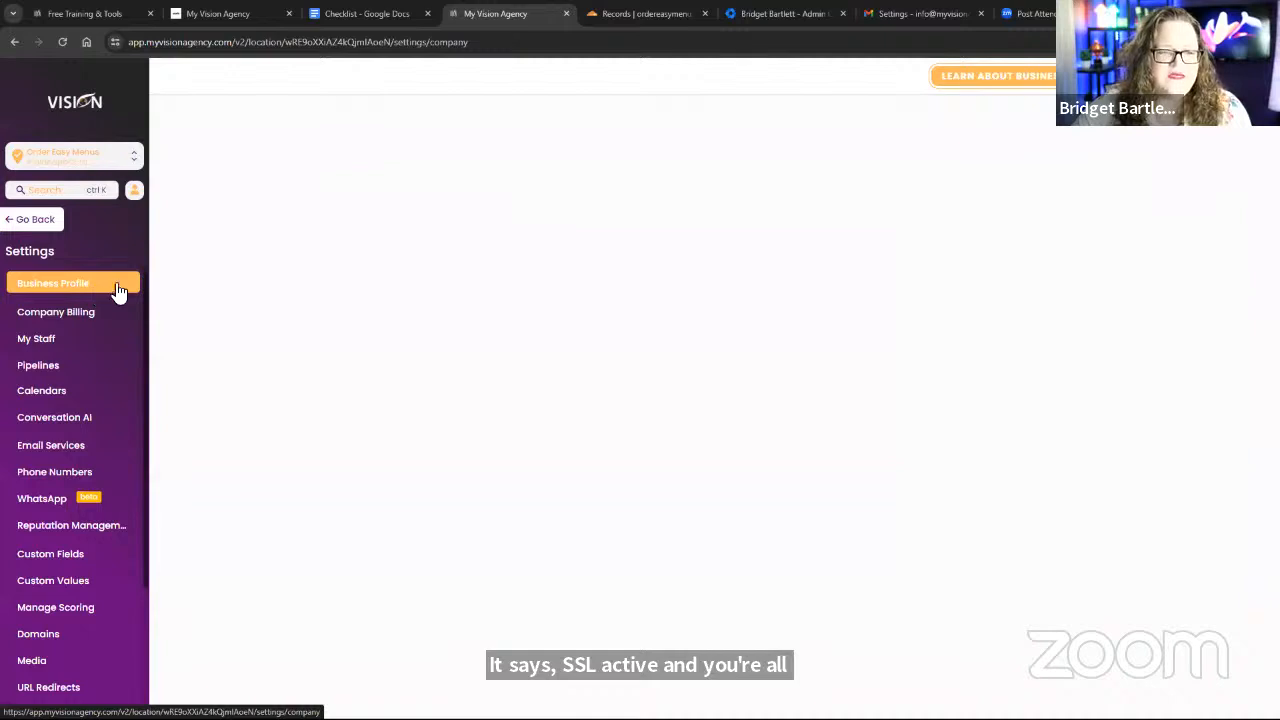
{"action": "scroll", "coordinate": [593, 463], "scroll_direction": "down", "scroll_amount": 2}
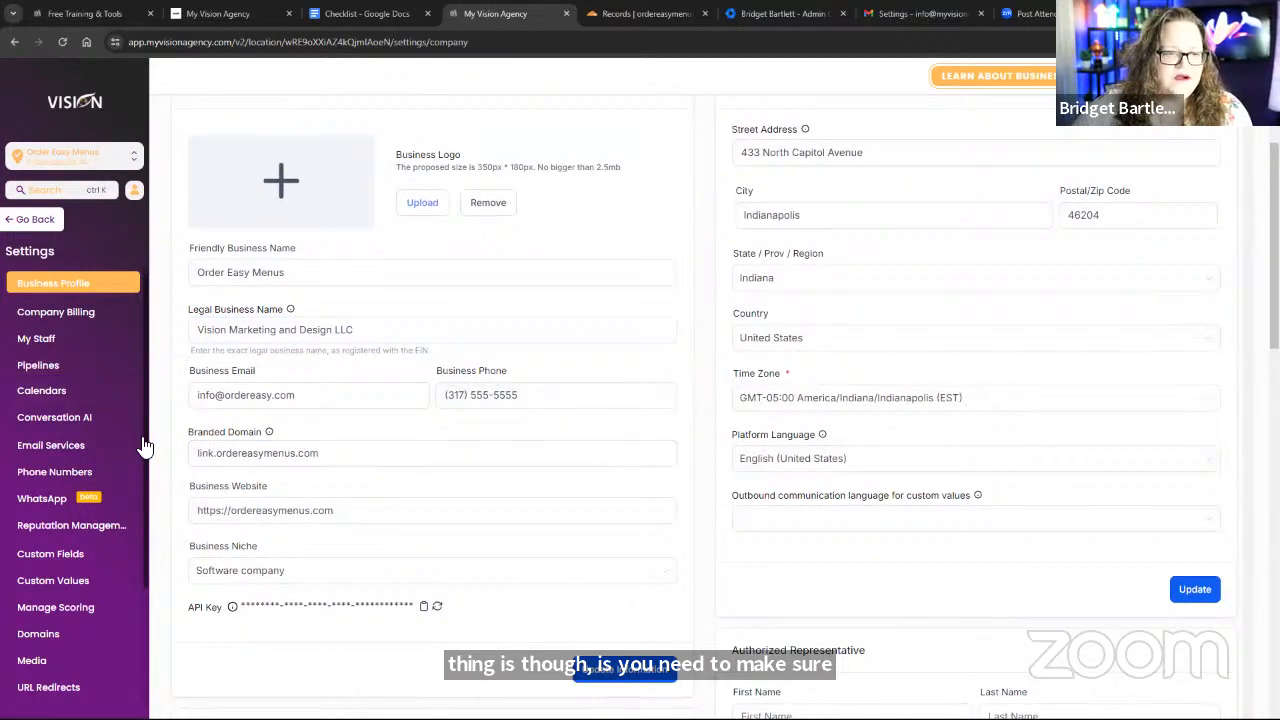
{"action": "left_click", "coordinate": [66, 336]}
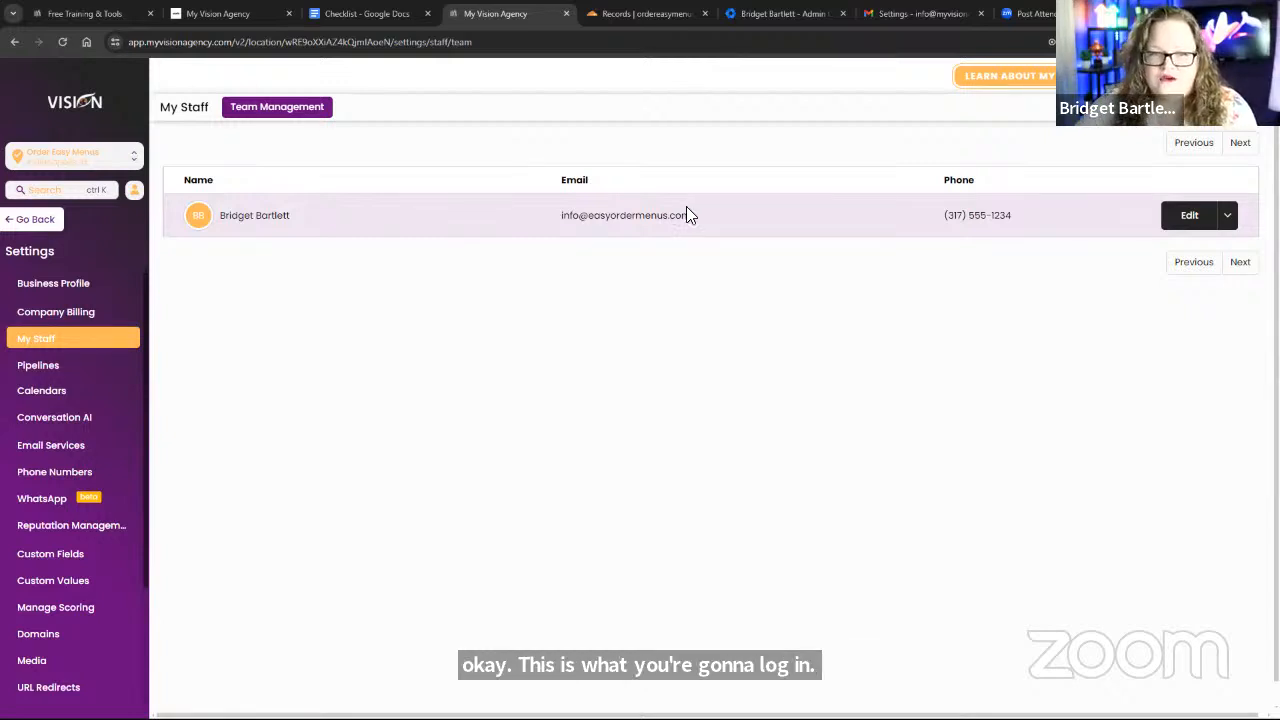
{"action": "left_click_drag", "start_coordinate": [692, 216], "coordinate": [599, 218]}
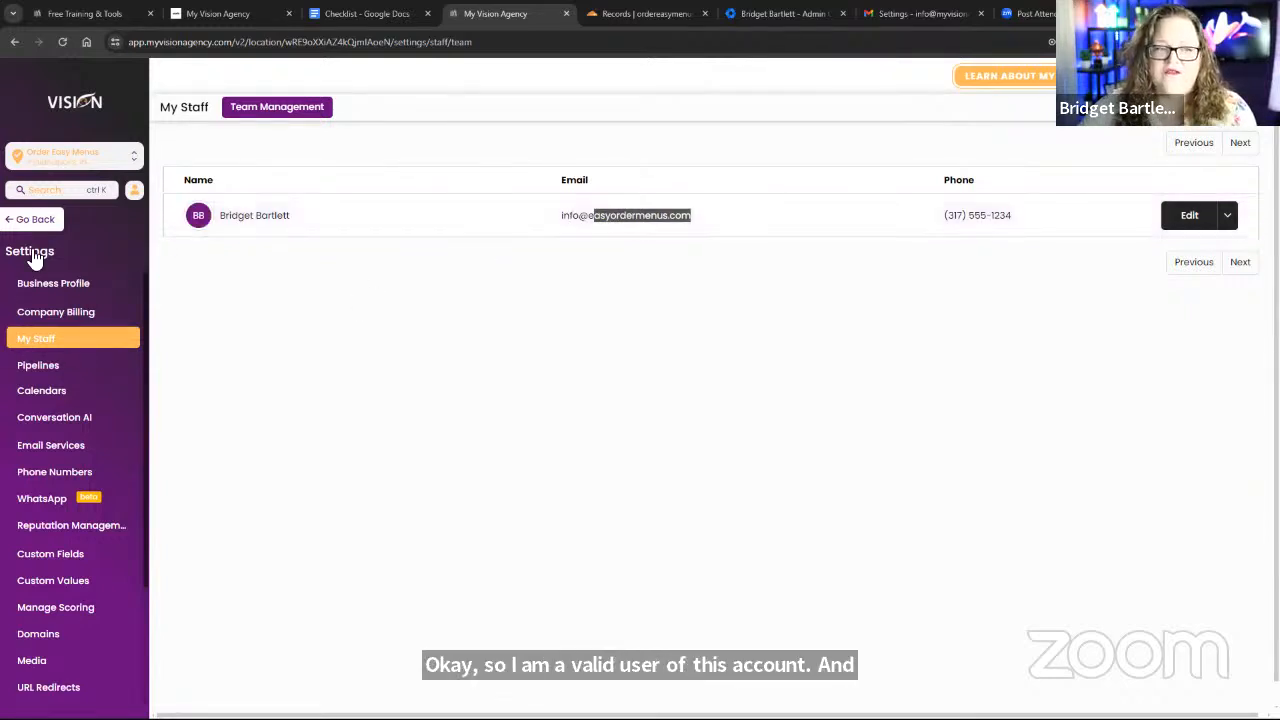
{"action": "left_click", "coordinate": [40, 220]}
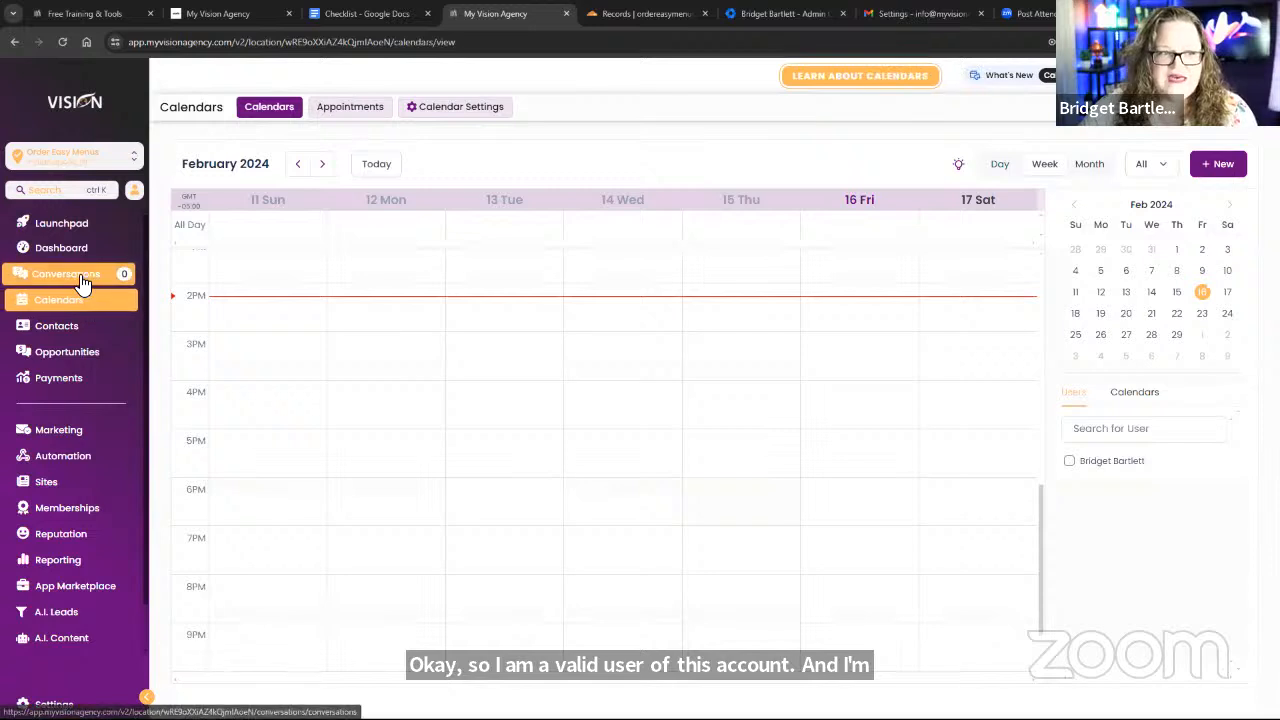
{"action": "left_click", "coordinate": [80, 276]}
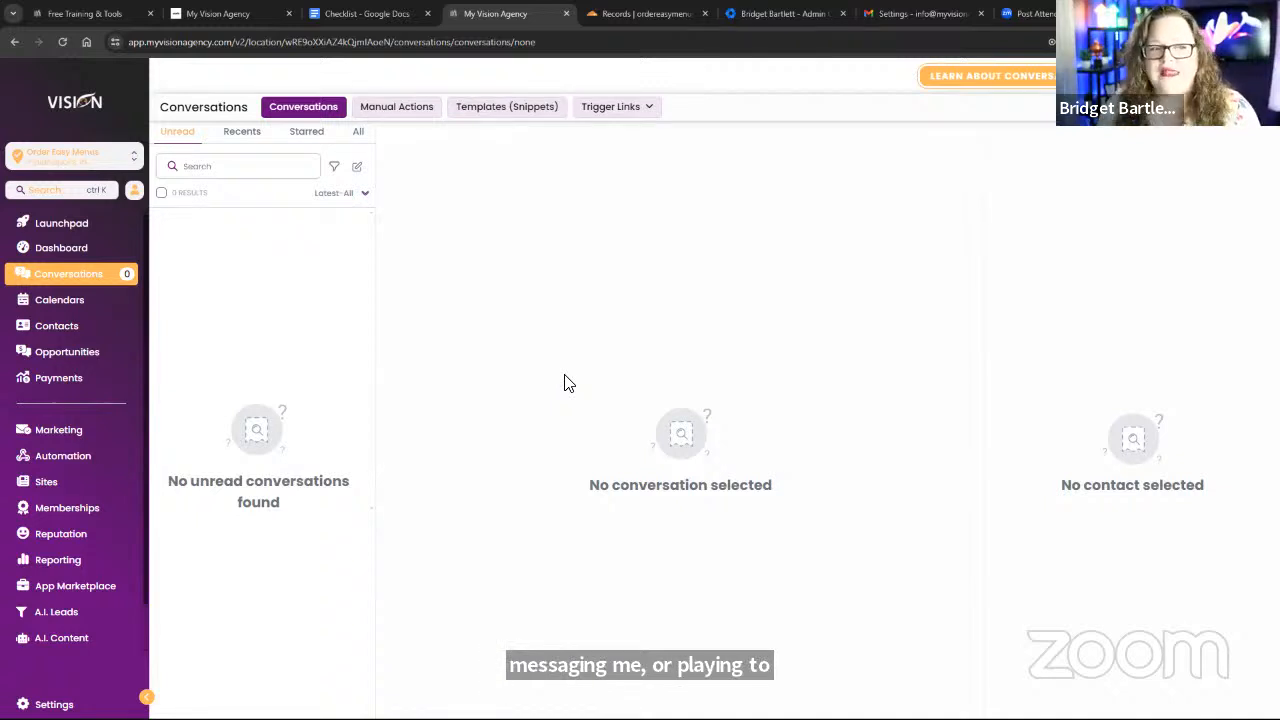
{"action": "left_click", "coordinate": [356, 131]}
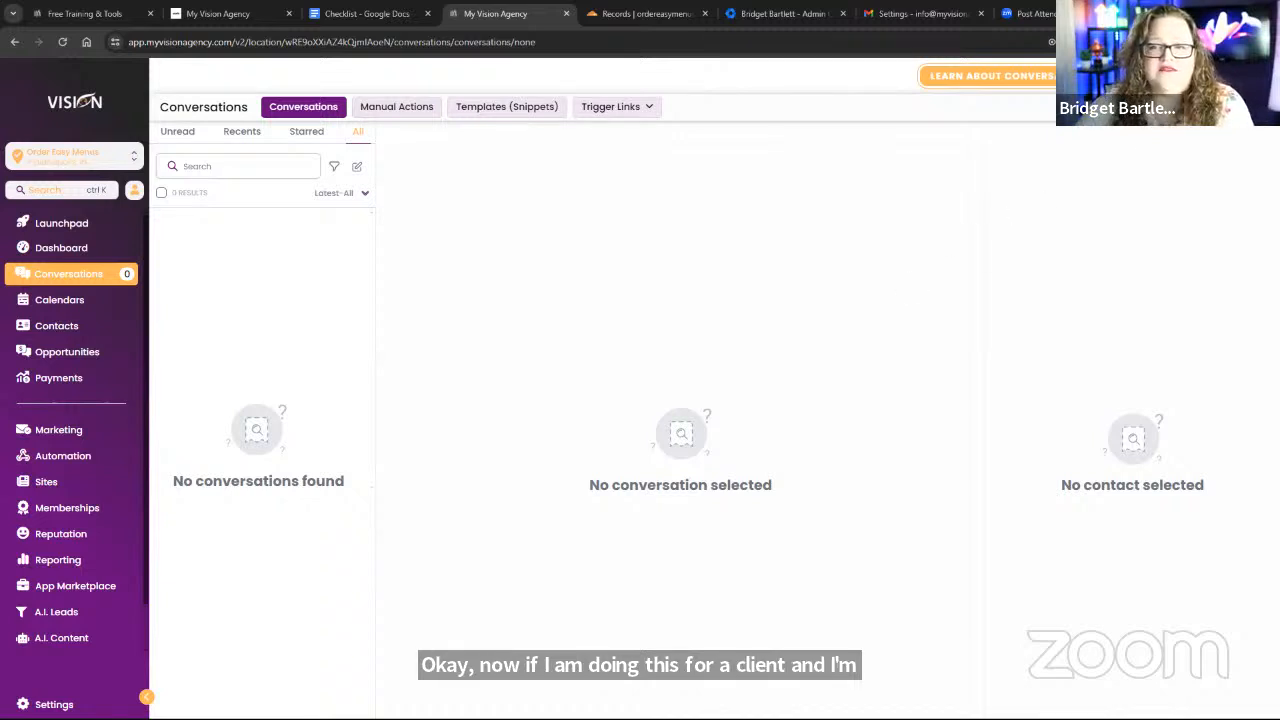
Step: Use Login As to search for and sign in as the client's user, then glance at the checklist
{"action": "left_click", "coordinate": [1254, 76]}
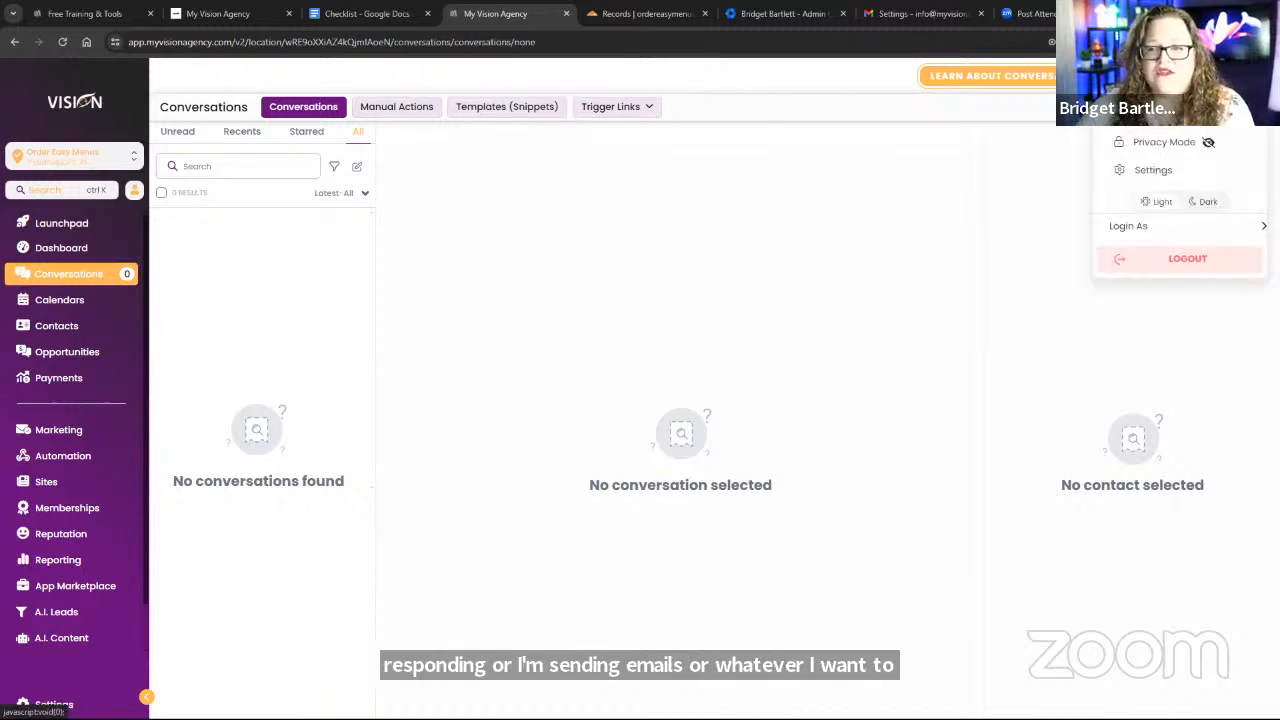
{"action": "left_click", "coordinate": [1131, 228]}
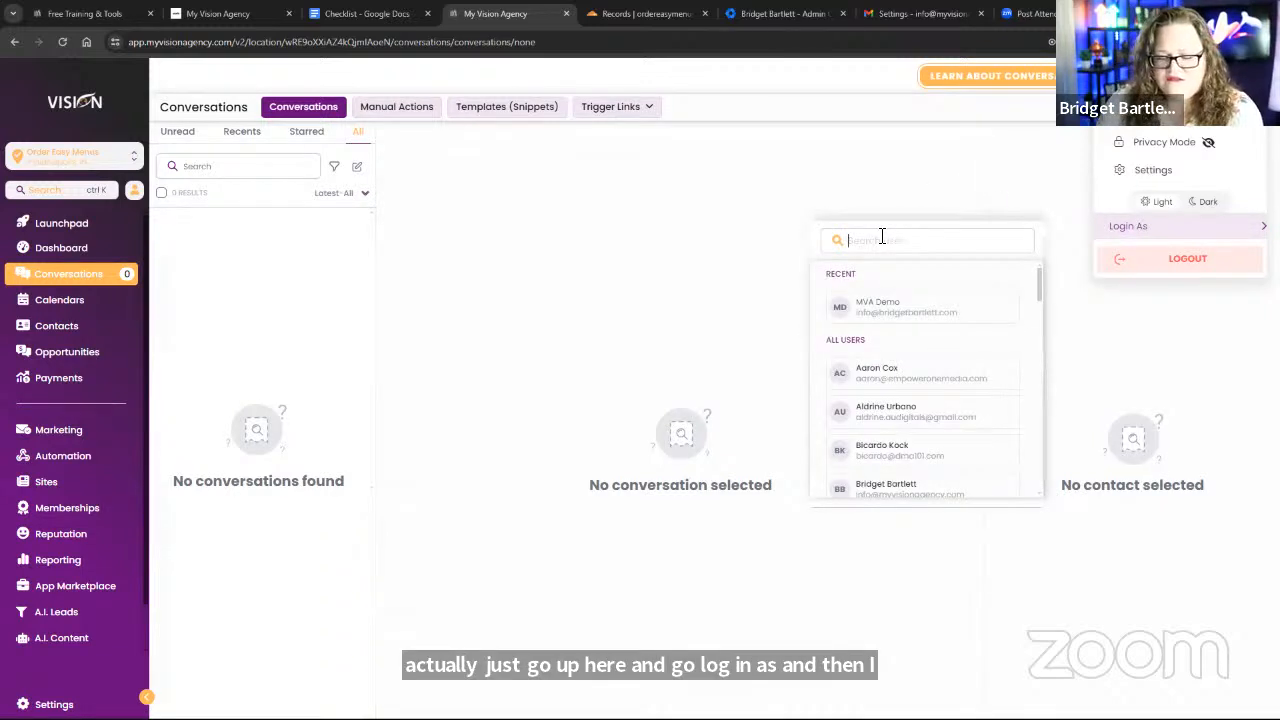
{"action": "type", "text": "bridge"}
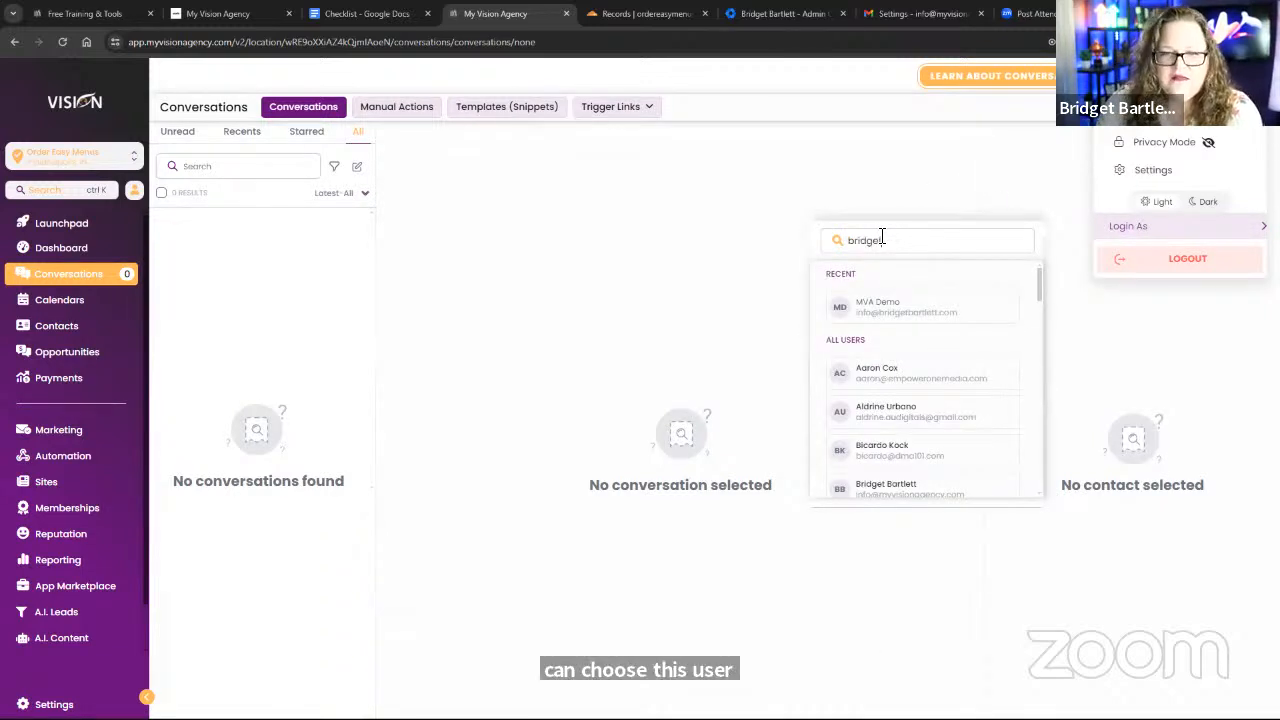
{"action": "type", "text": "t"}
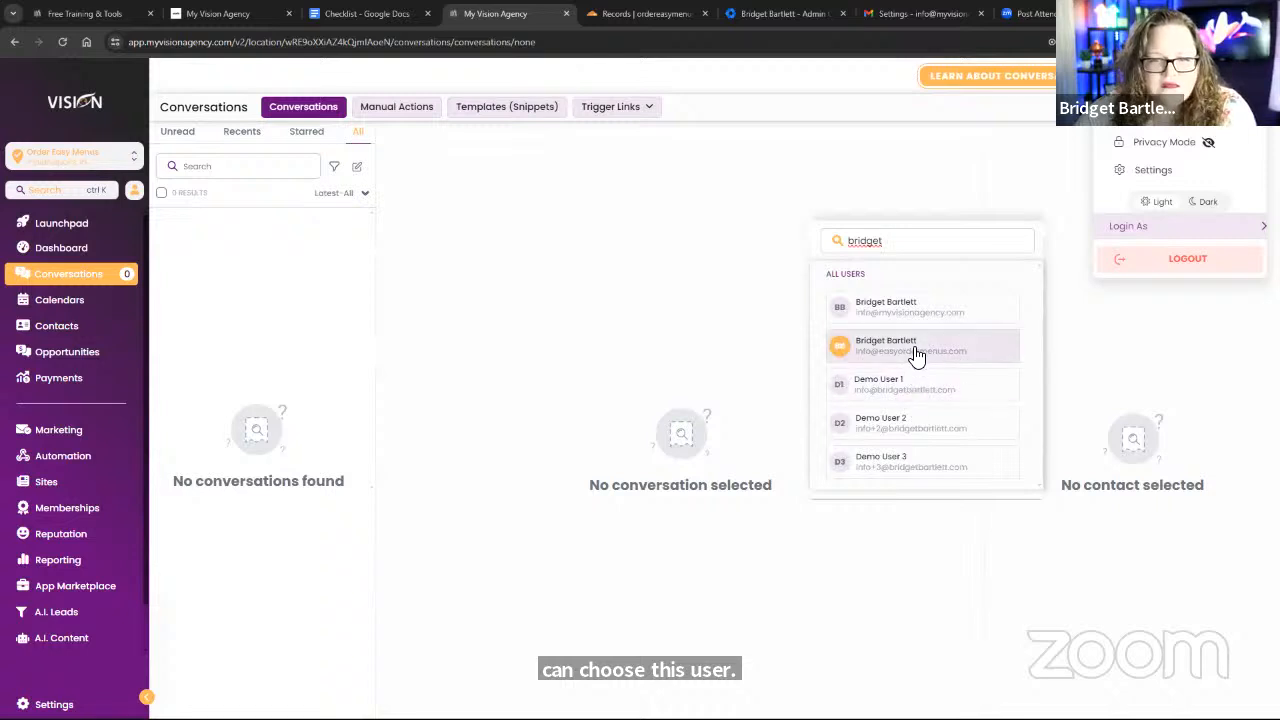
{"action": "left_click", "coordinate": [916, 350]}
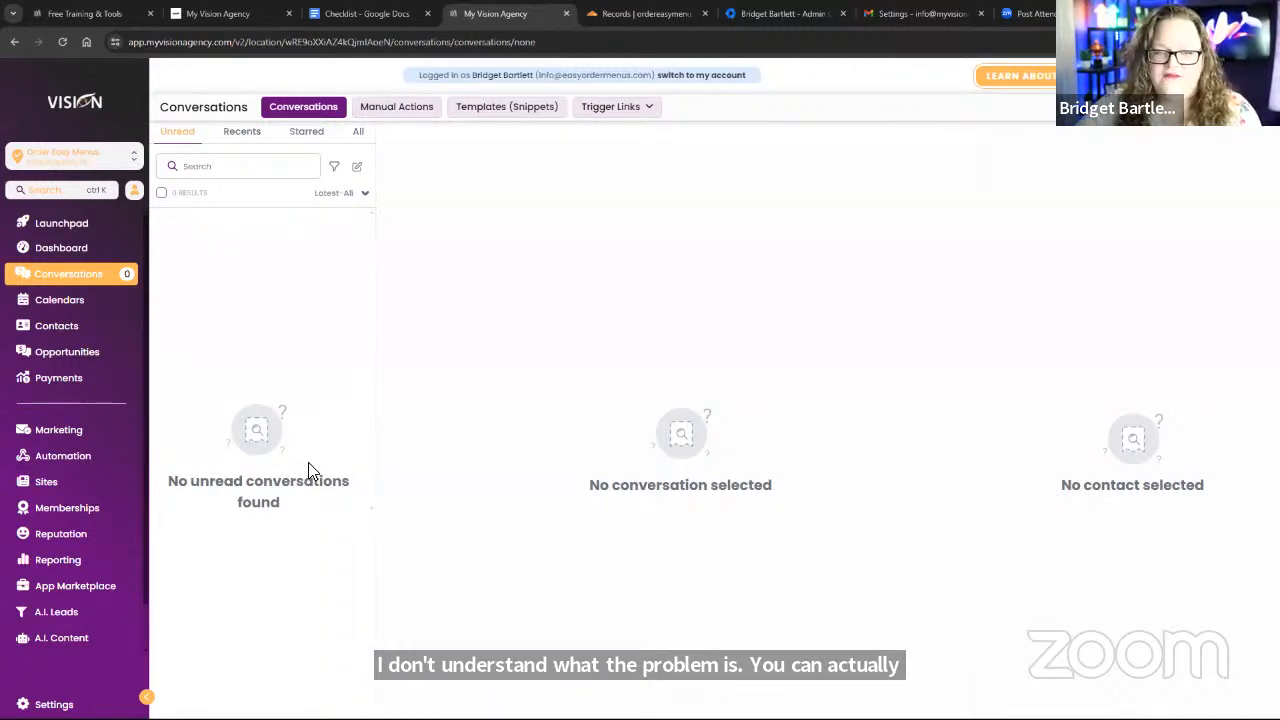
{"action": "left_click", "coordinate": [341, 14]}
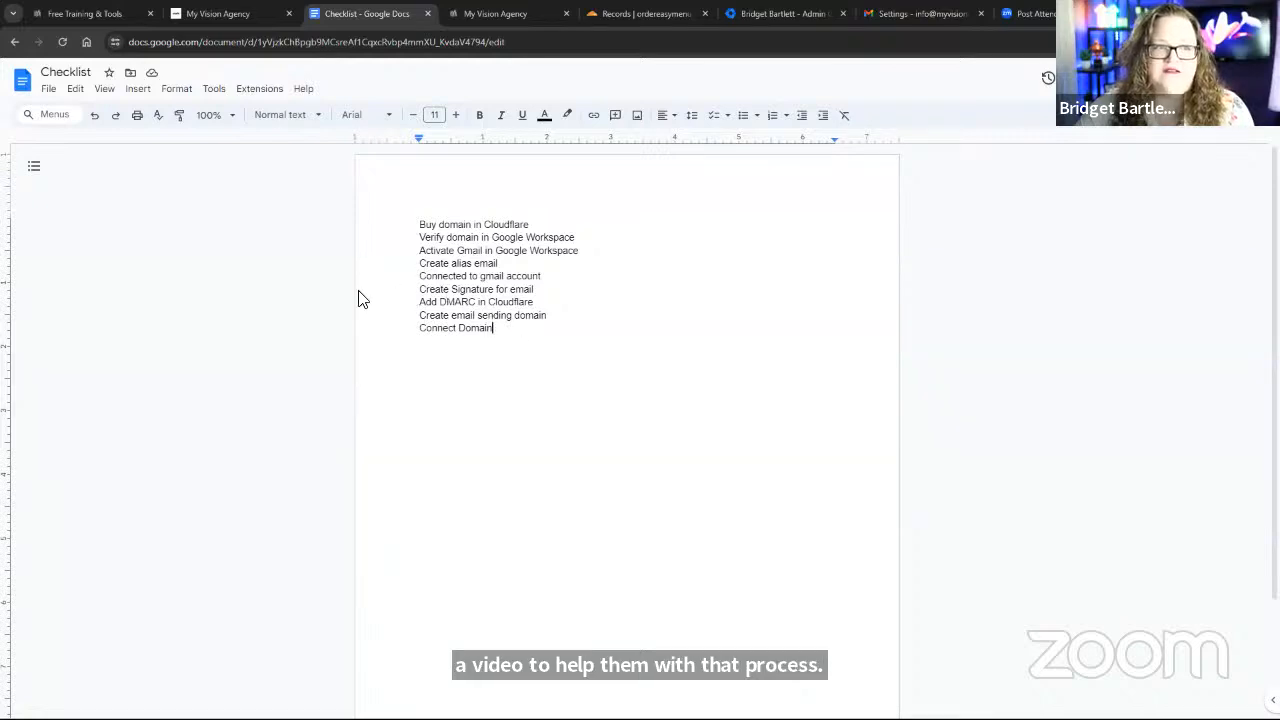
{"action": "left_click", "coordinate": [496, 14]}
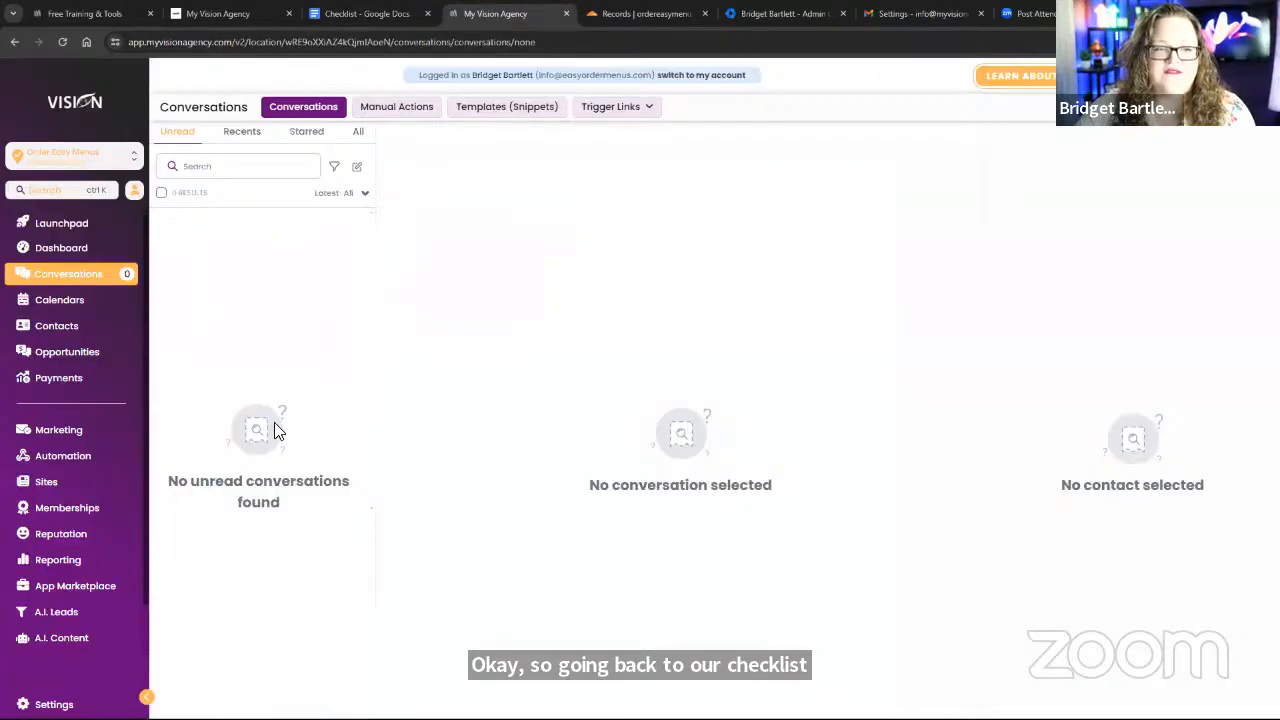
Step: Switch back to your own account and open Settings > Domains to add a domain
{"action": "left_click", "coordinate": [54, 704]}
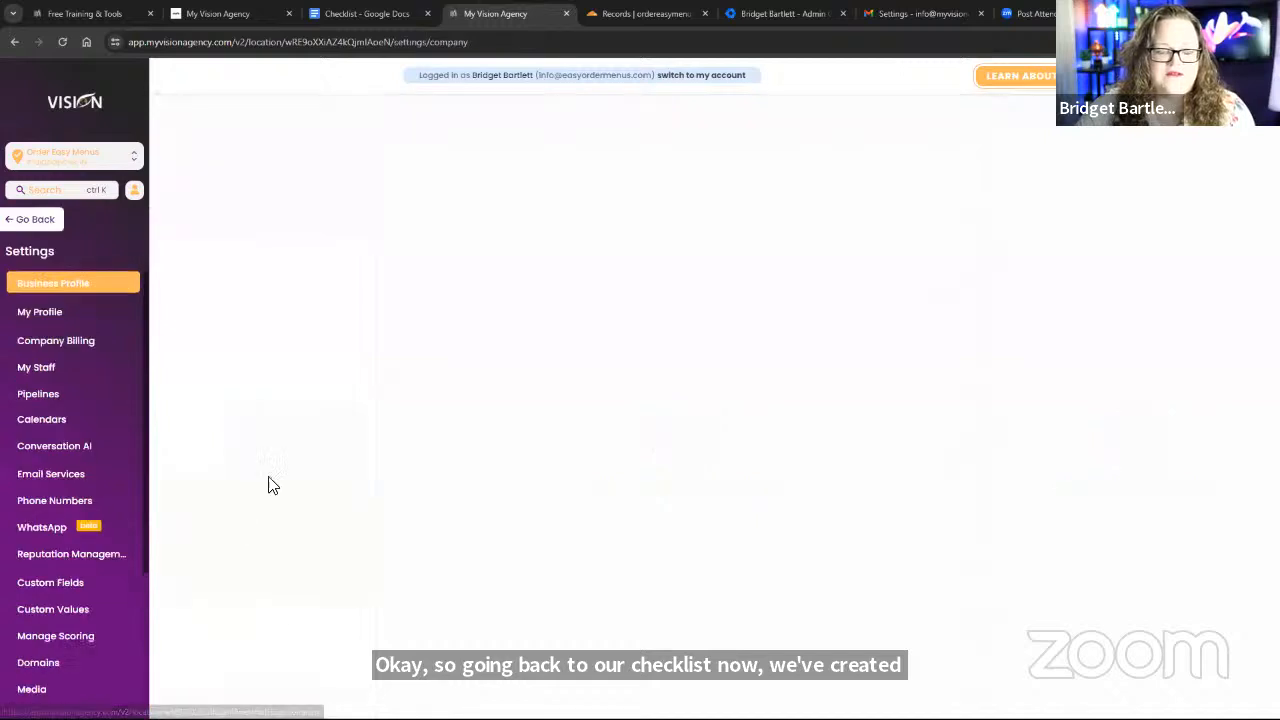
{"action": "left_click", "coordinate": [716, 76]}
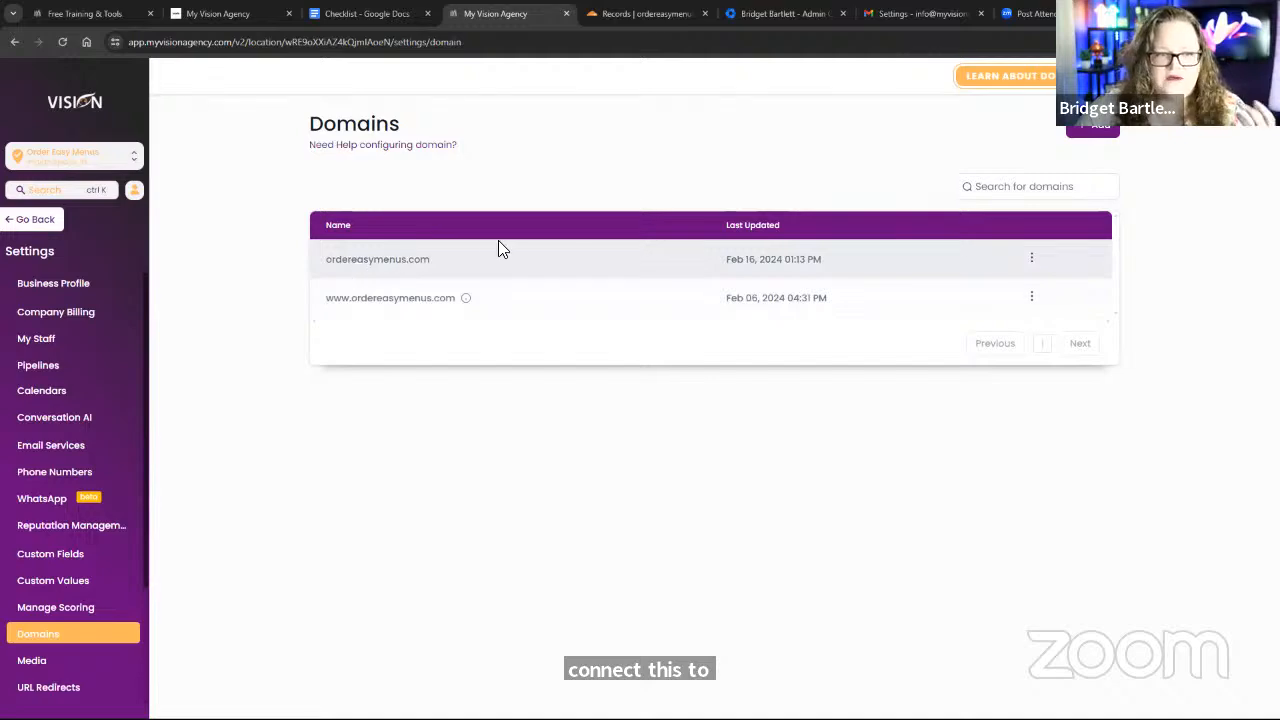
{"action": "left_click", "coordinate": [1102, 130]}
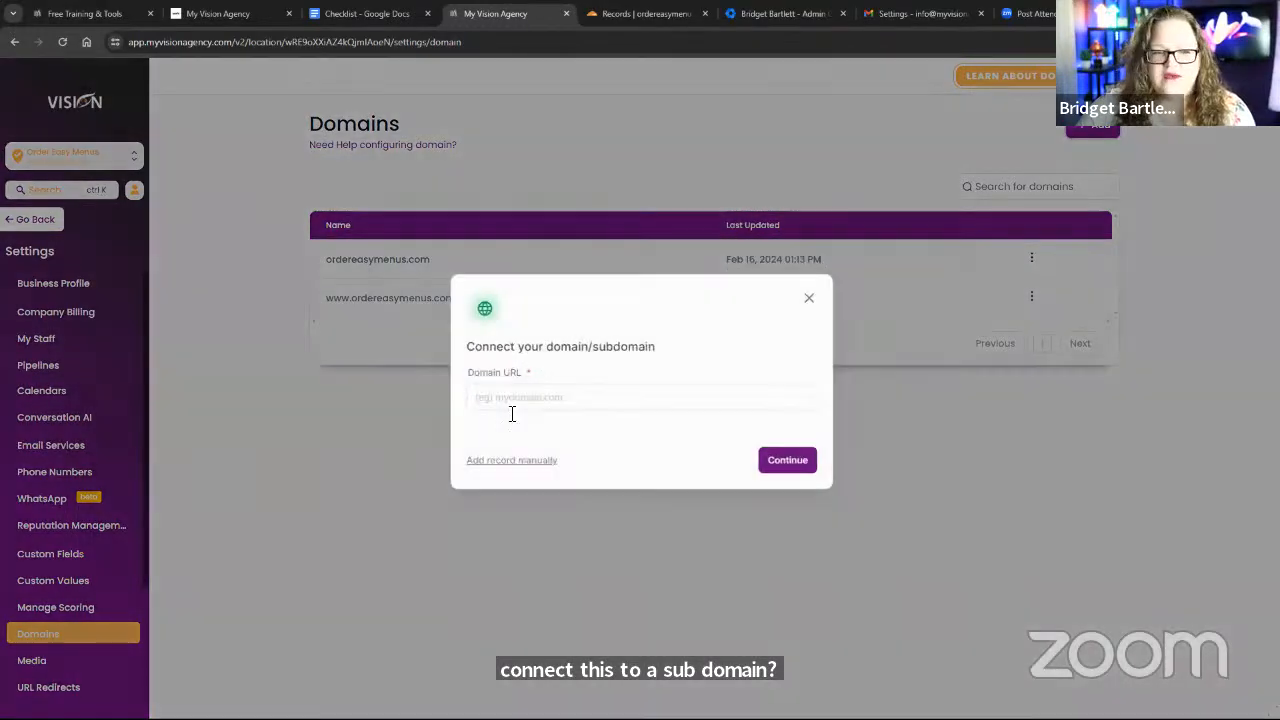
Step: Check Cloudflare's DNS records, try ordereasymenus.com as Domain URL, then cancel and restart adding a domain
{"action": "left_click", "coordinate": [645, 13]}
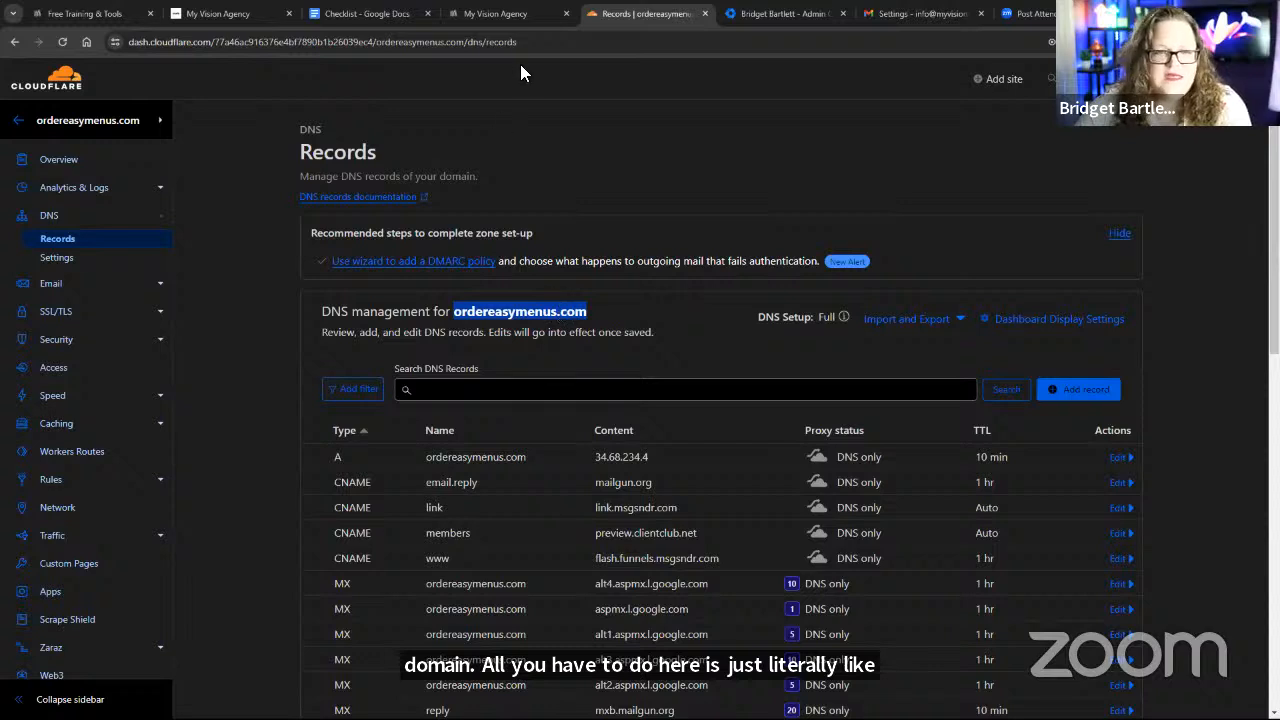
{"action": "left_click", "coordinate": [515, 14]}
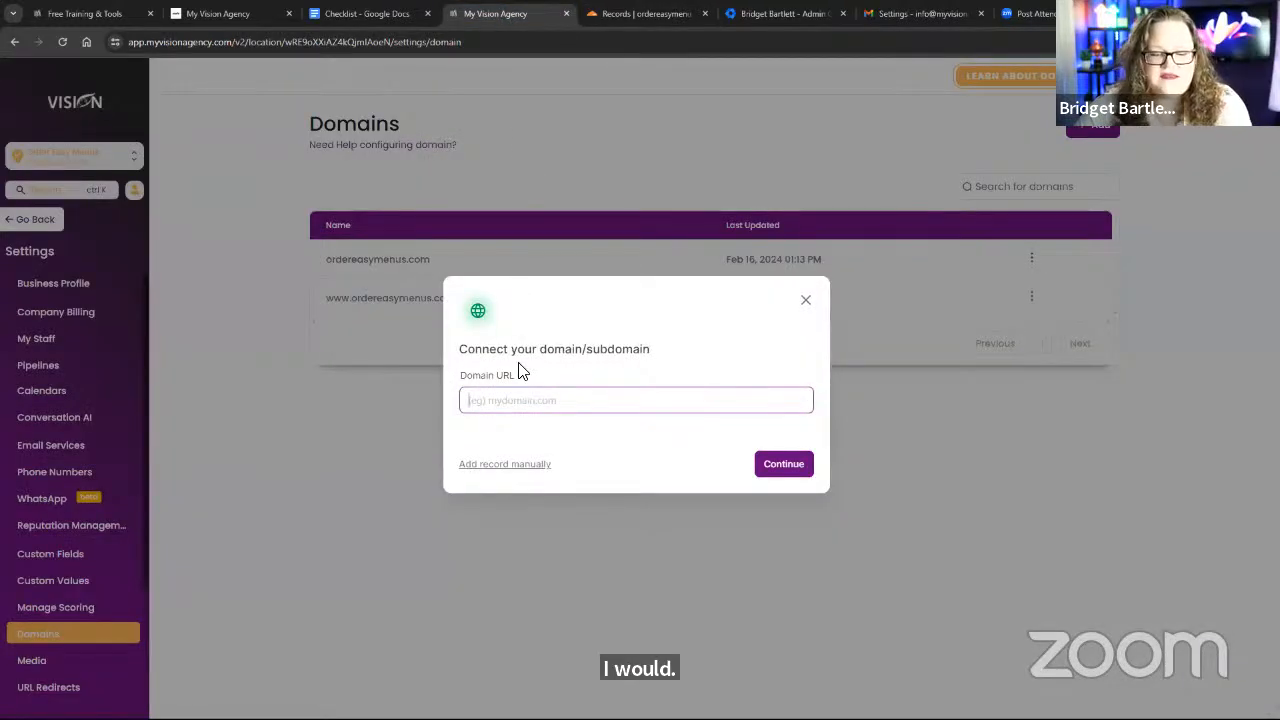
{"action": "type", "text": "ordereasymenus.com"}
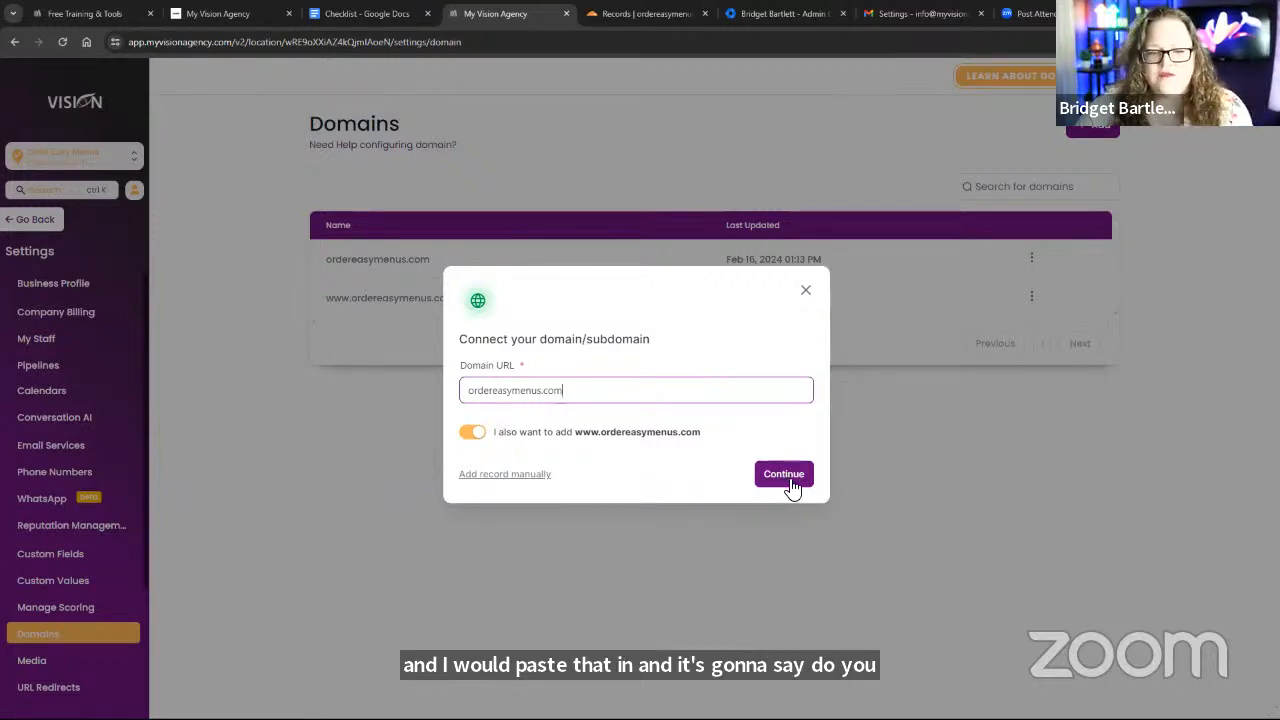
{"action": "left_click", "coordinate": [805, 290]}
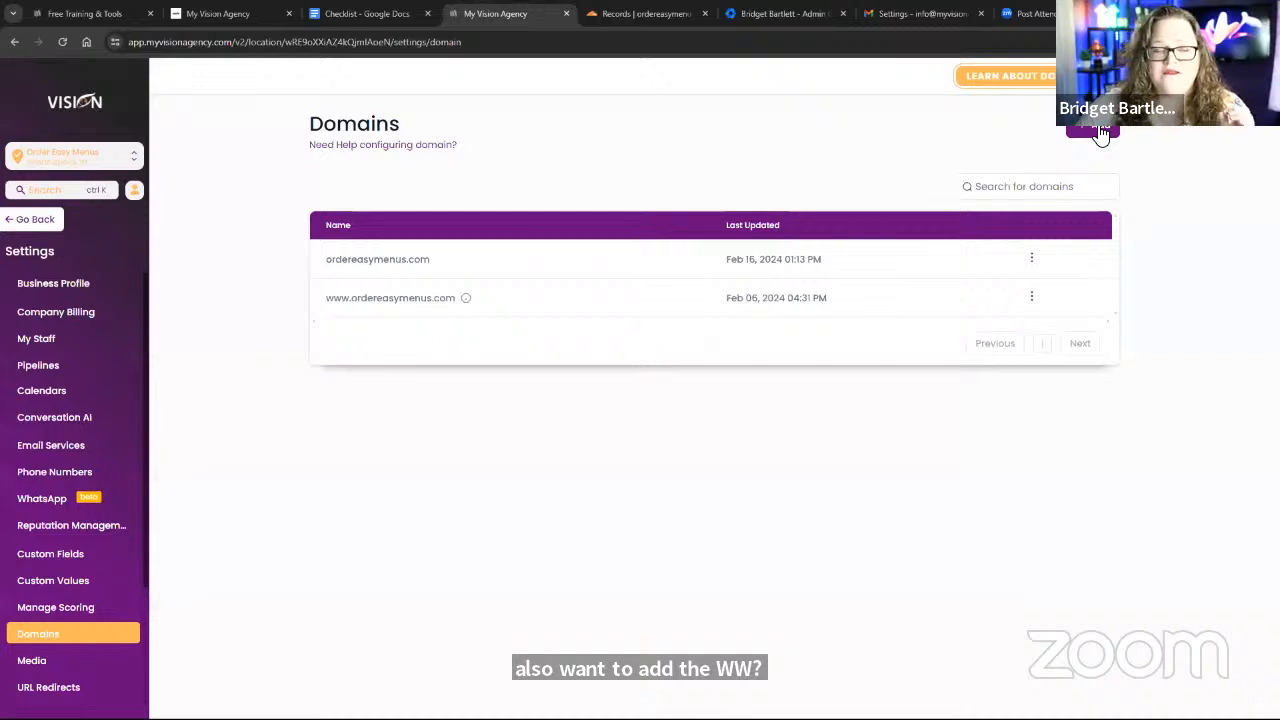
{"action": "left_click", "coordinate": [1100, 131]}
Step: Enter leads.ordereasymenus.com as the Domain URL, removing a stray space, and proceed to Cloudflare authorization
{"action": "left_click", "coordinate": [570, 402]}
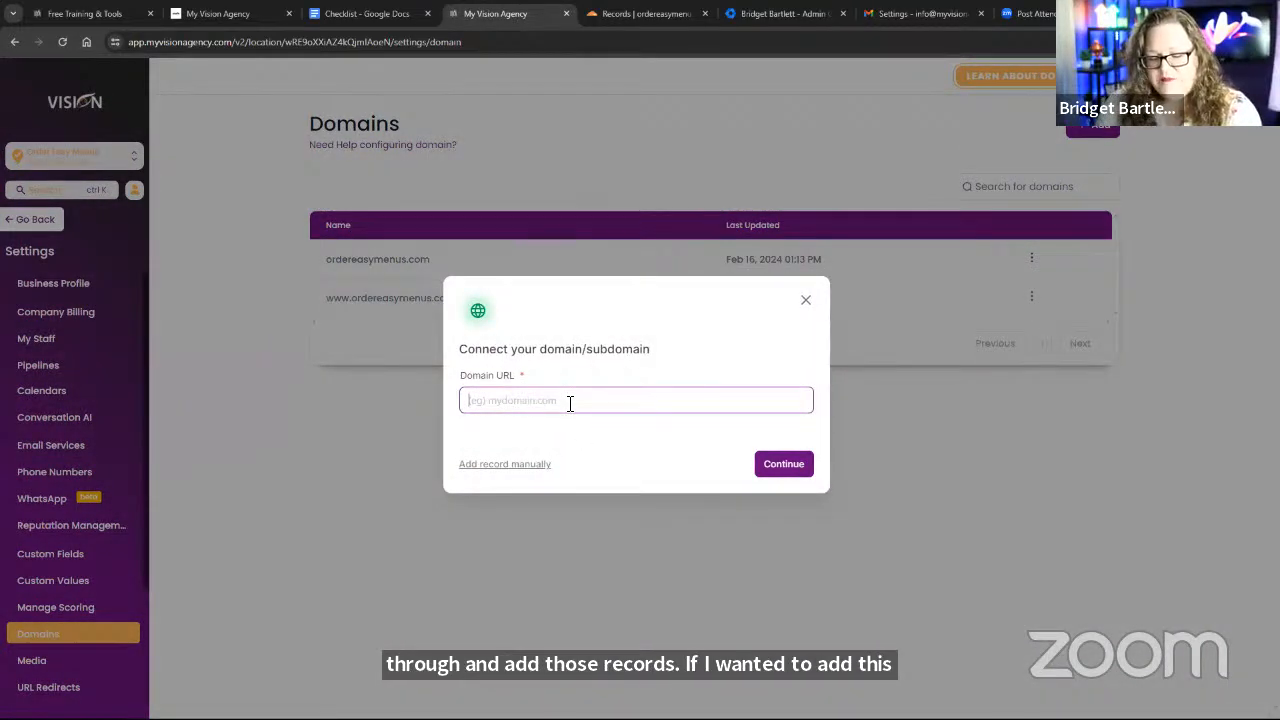
{"action": "type", "text": "le"}
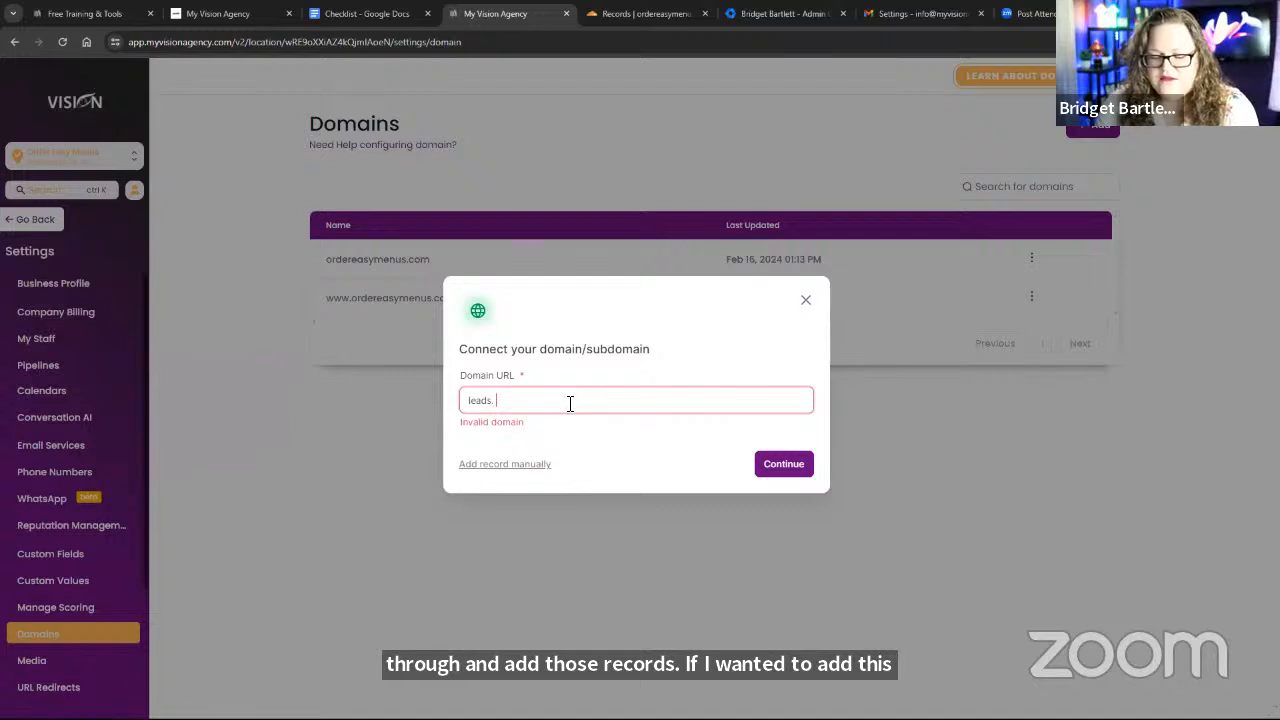
{"action": "type", "text": "ads."}
{"action": "type", "text": "ordereasymenus.com"}
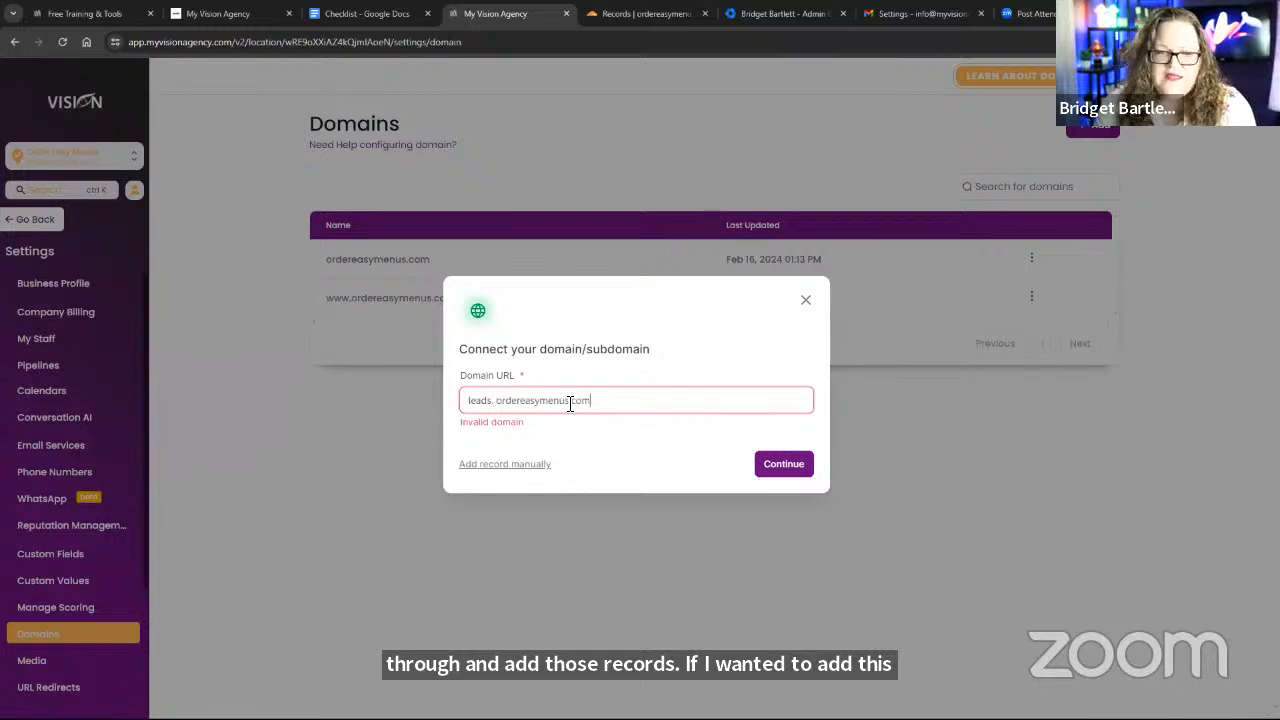
{"action": "left_click", "coordinate": [502, 401]}
{"action": "key", "text": "BackSpace"}
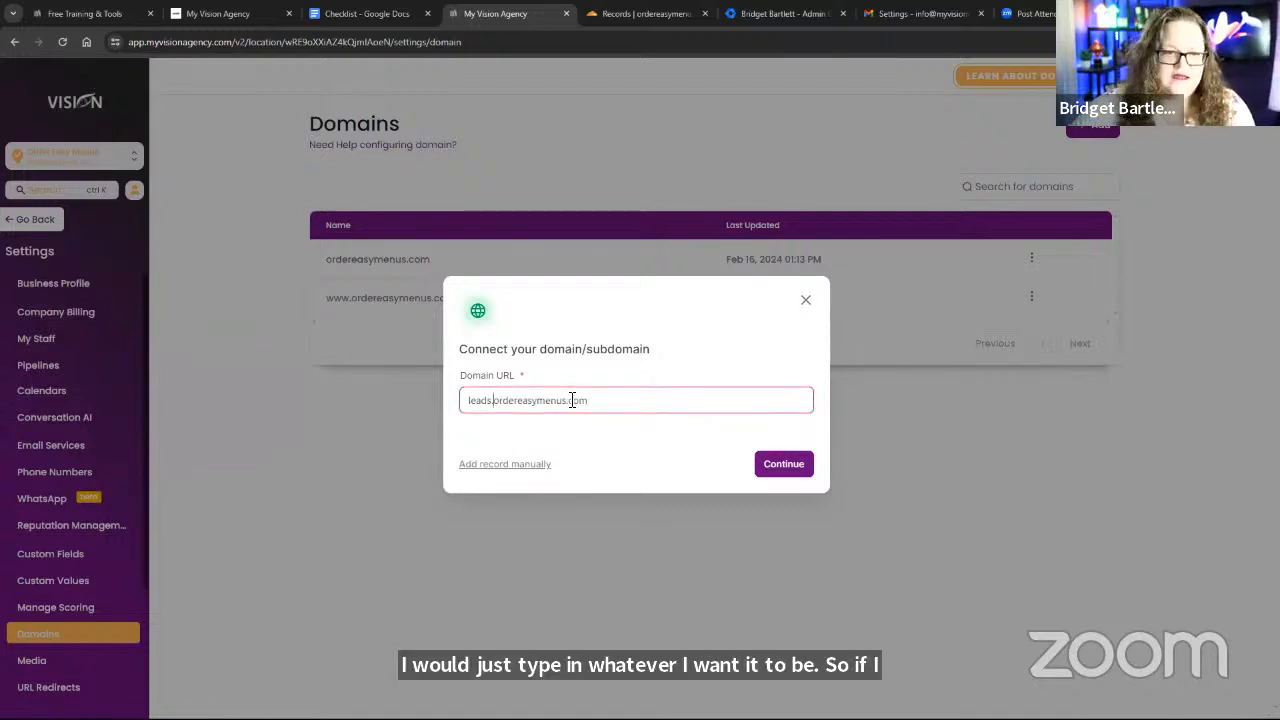
{"action": "left_click", "coordinate": [781, 464]}
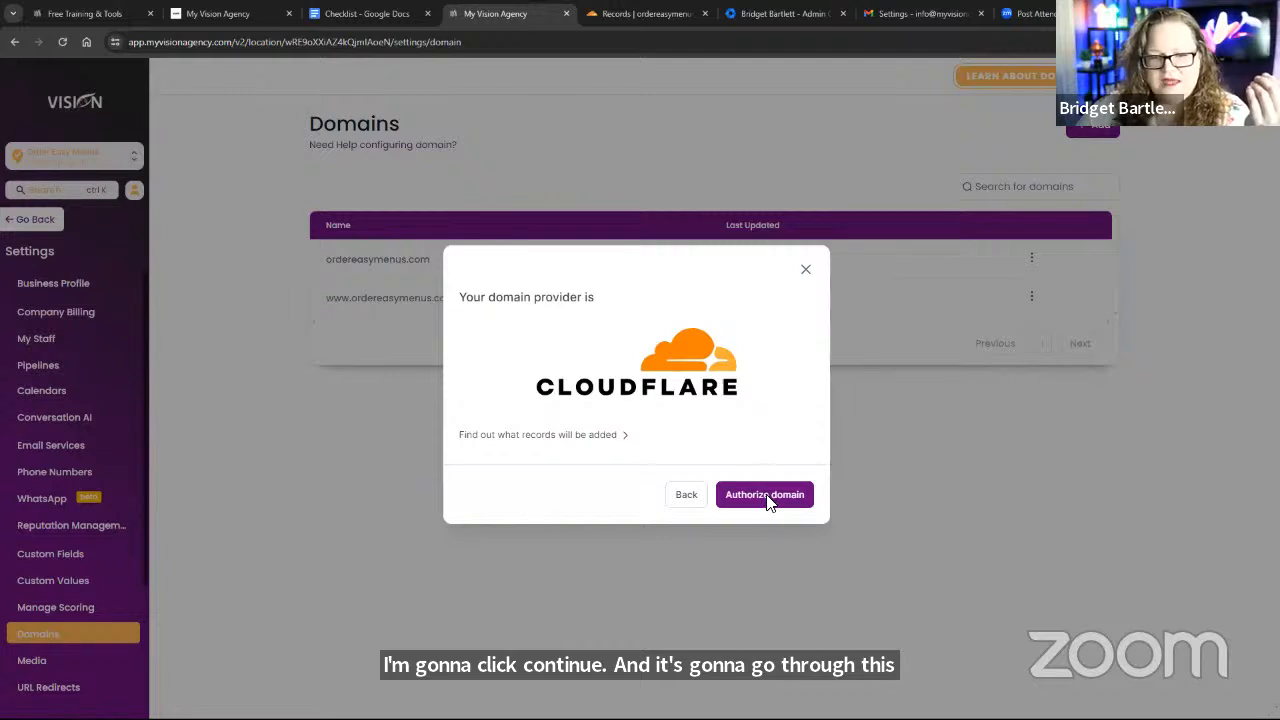
{"action": "left_click", "coordinate": [848, 496]}
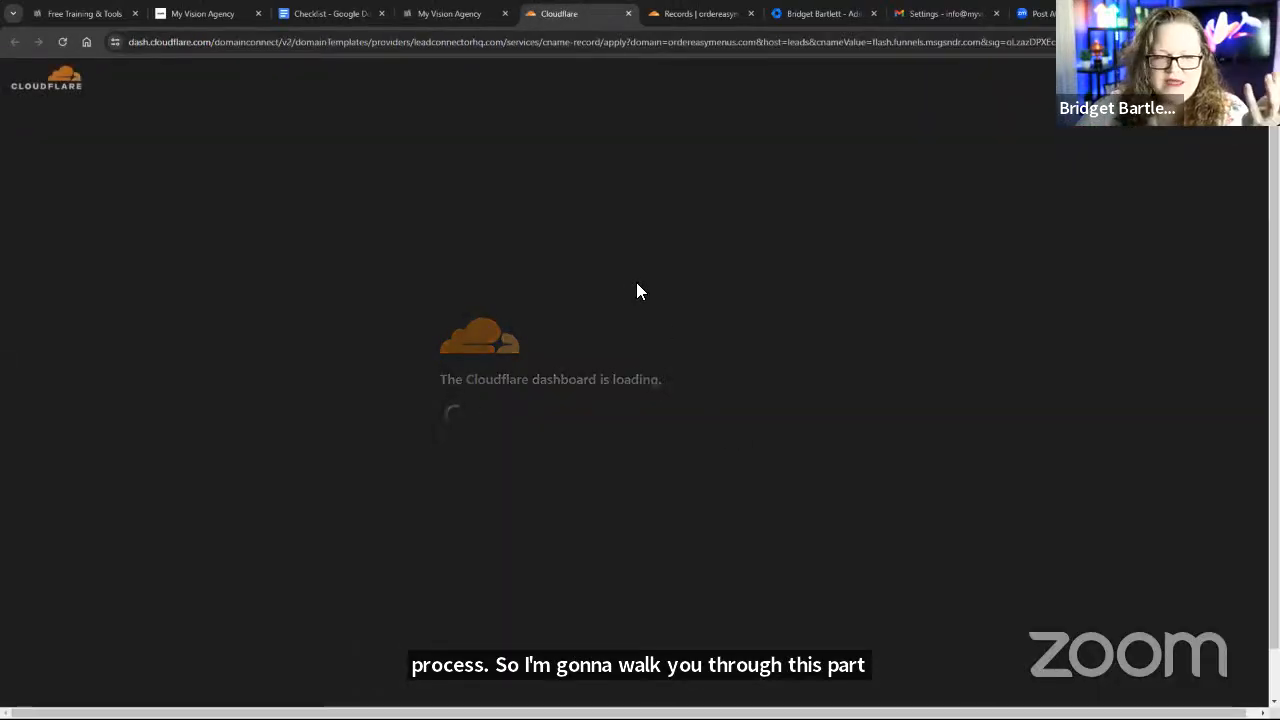
Step: Authorize the leads CNAME record in Cloudflare, then bring up the list of funnels to link
{"action": "left_click", "coordinate": [484, 488]}
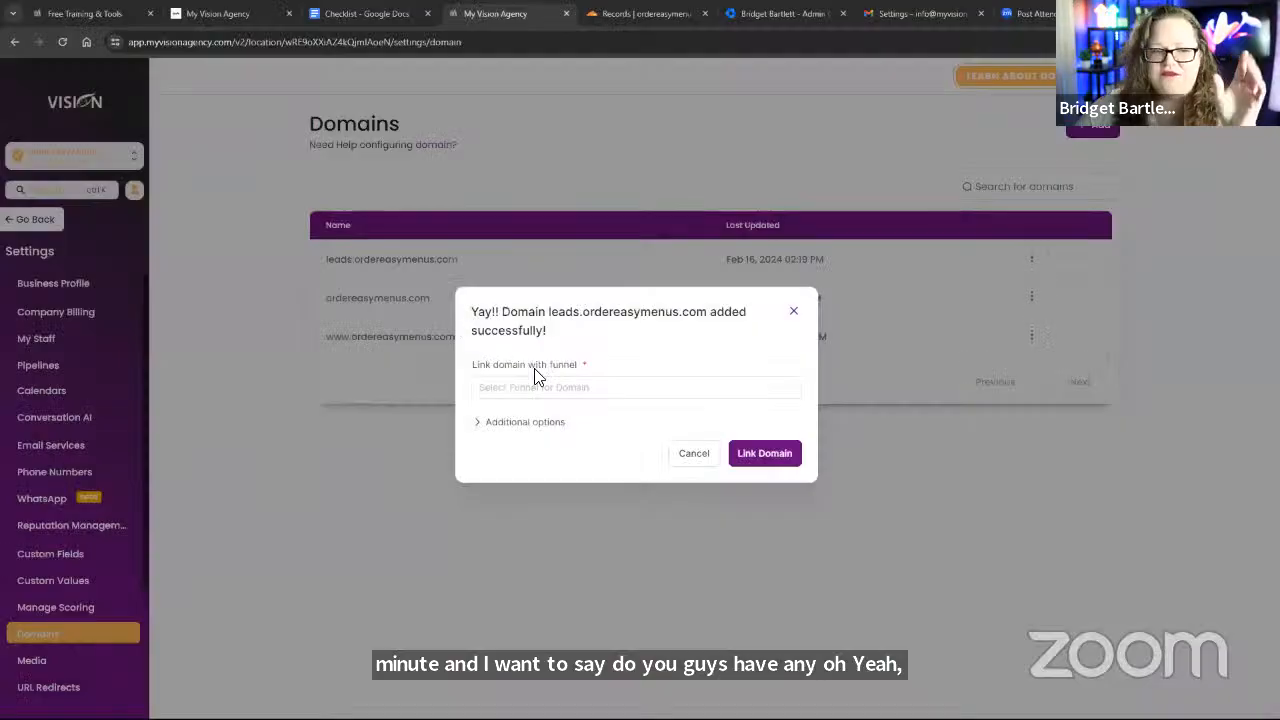
{"action": "left_click", "coordinate": [551, 389]}
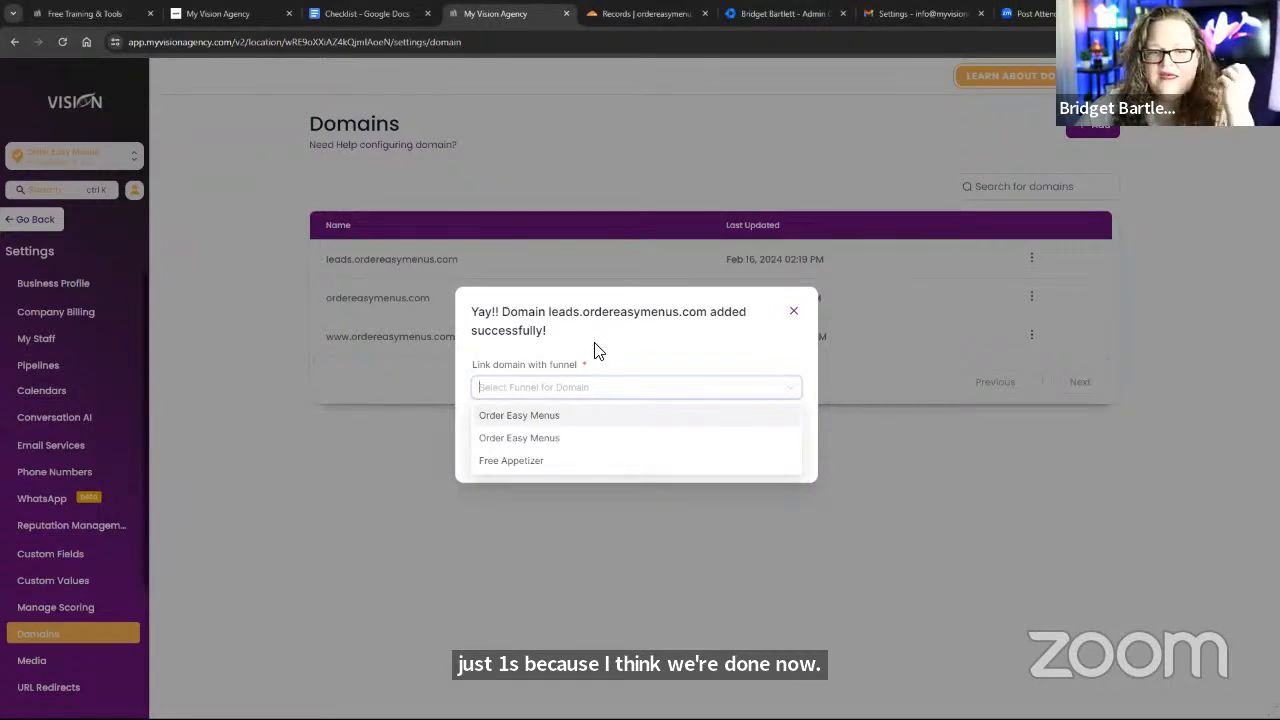
Step: Select the Free Appetizer funnel and set Claim Page as its default step
{"action": "left_click", "coordinate": [522, 462]}
{"action": "left_click", "coordinate": [553, 418]}
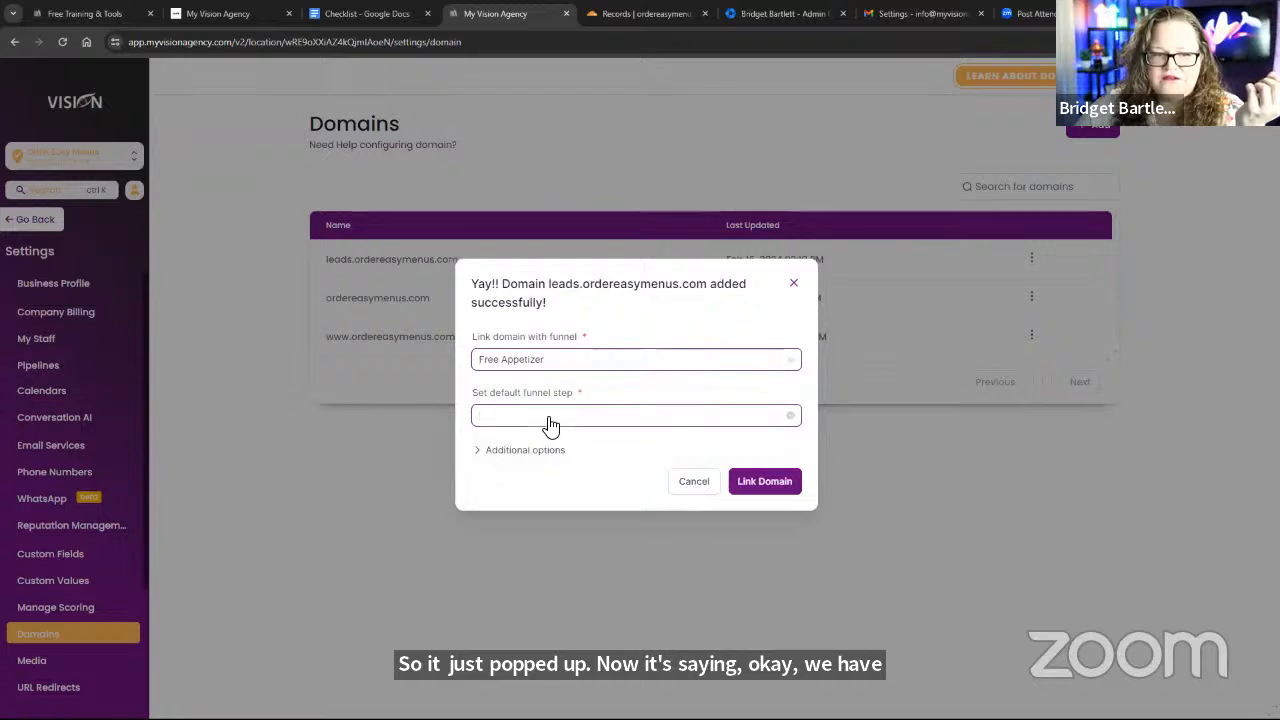
{"action": "left_click", "coordinate": [521, 444]}
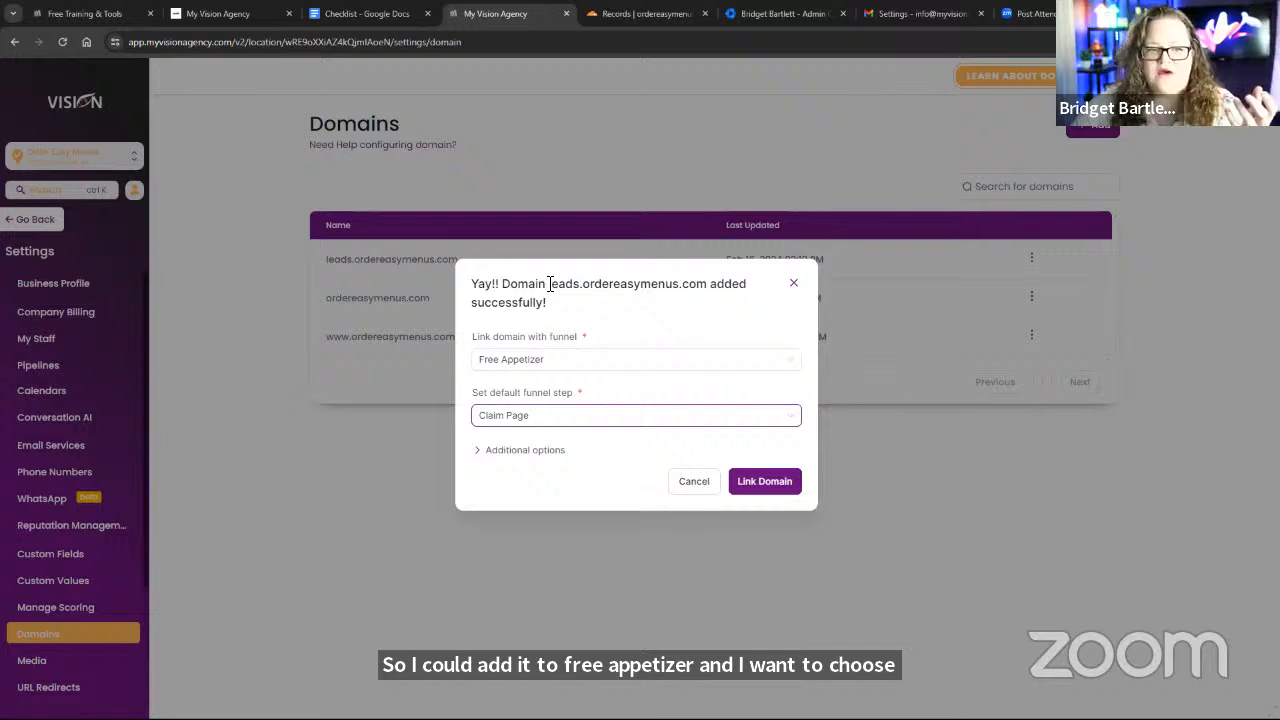
Step: Review leads.ordereasymenus.com and the 404 page options, then confirm linking the domain
{"action": "left_click_drag", "start_coordinate": [549, 283], "coordinate": [708, 290]}
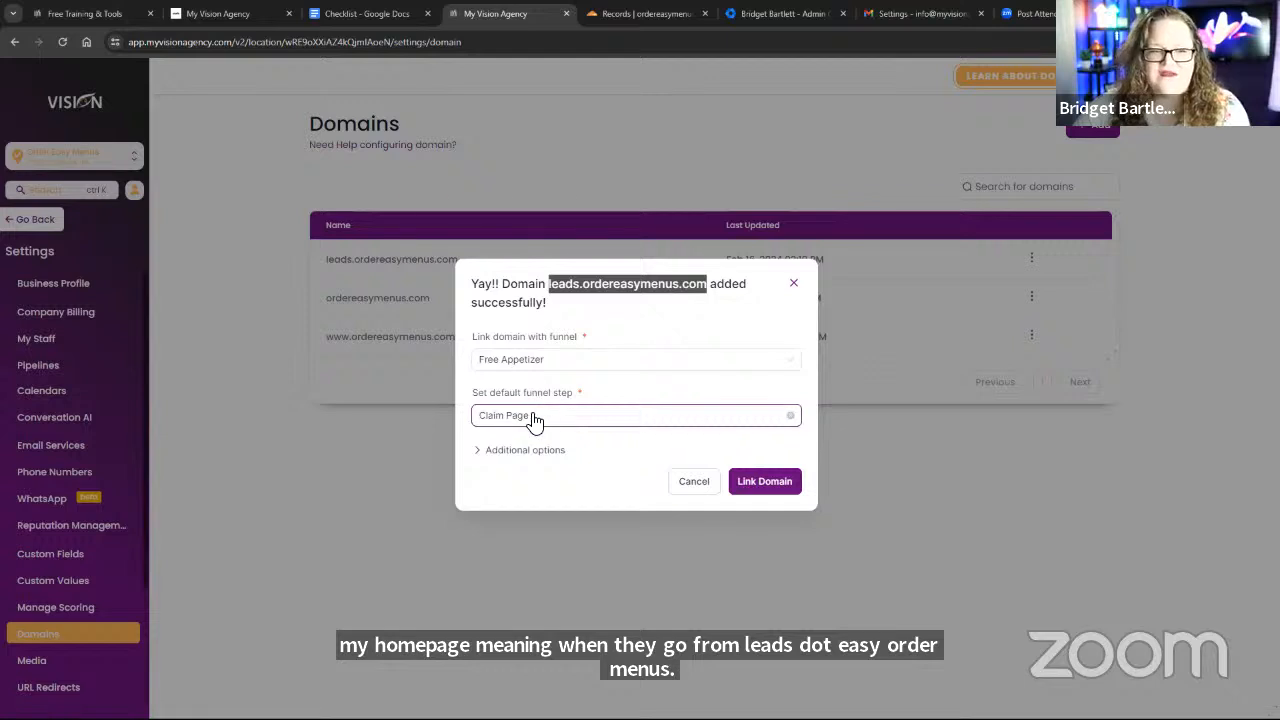
{"action": "left_click", "coordinate": [502, 453]}
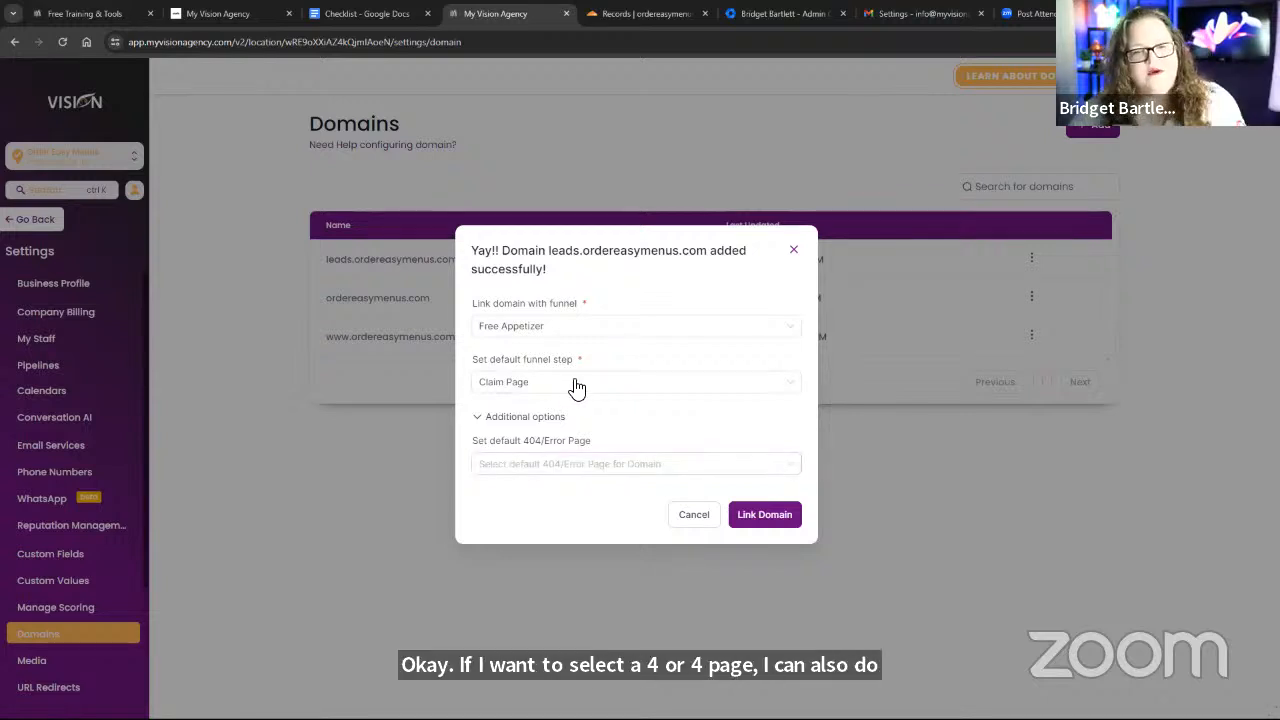
{"action": "left_click", "coordinate": [796, 254]}
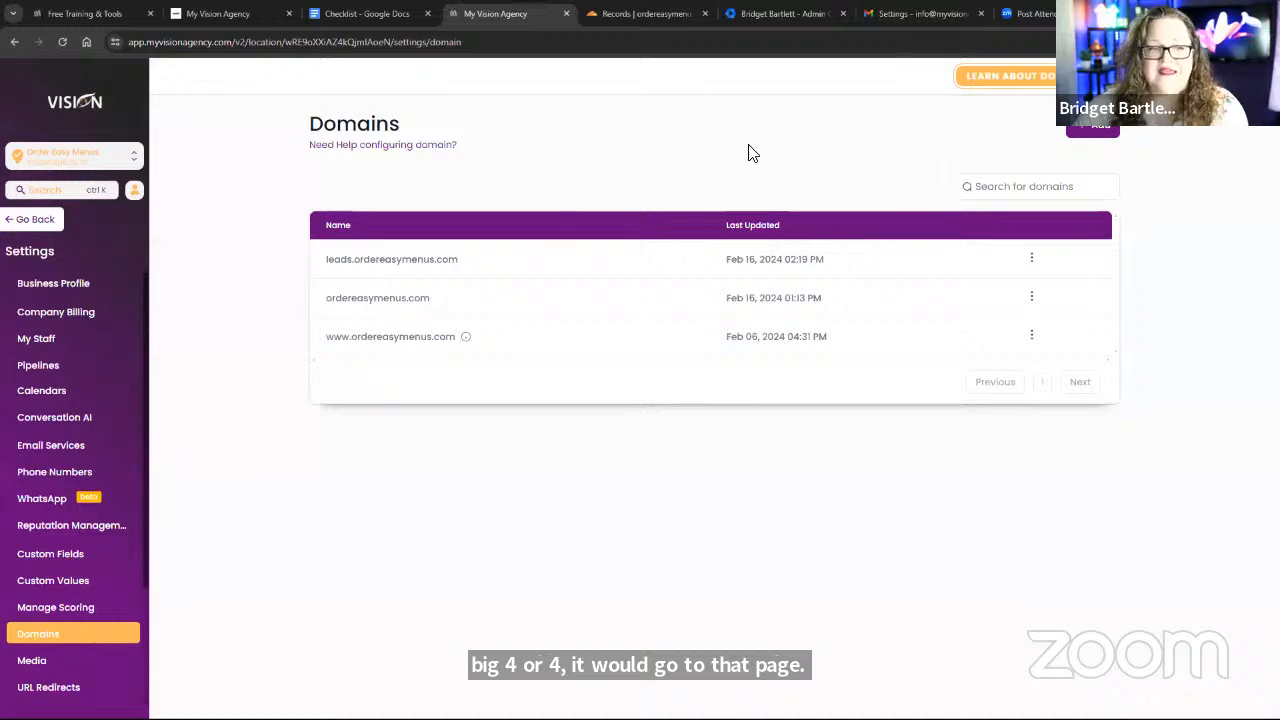
{"action": "left_click", "coordinate": [94, 285]}
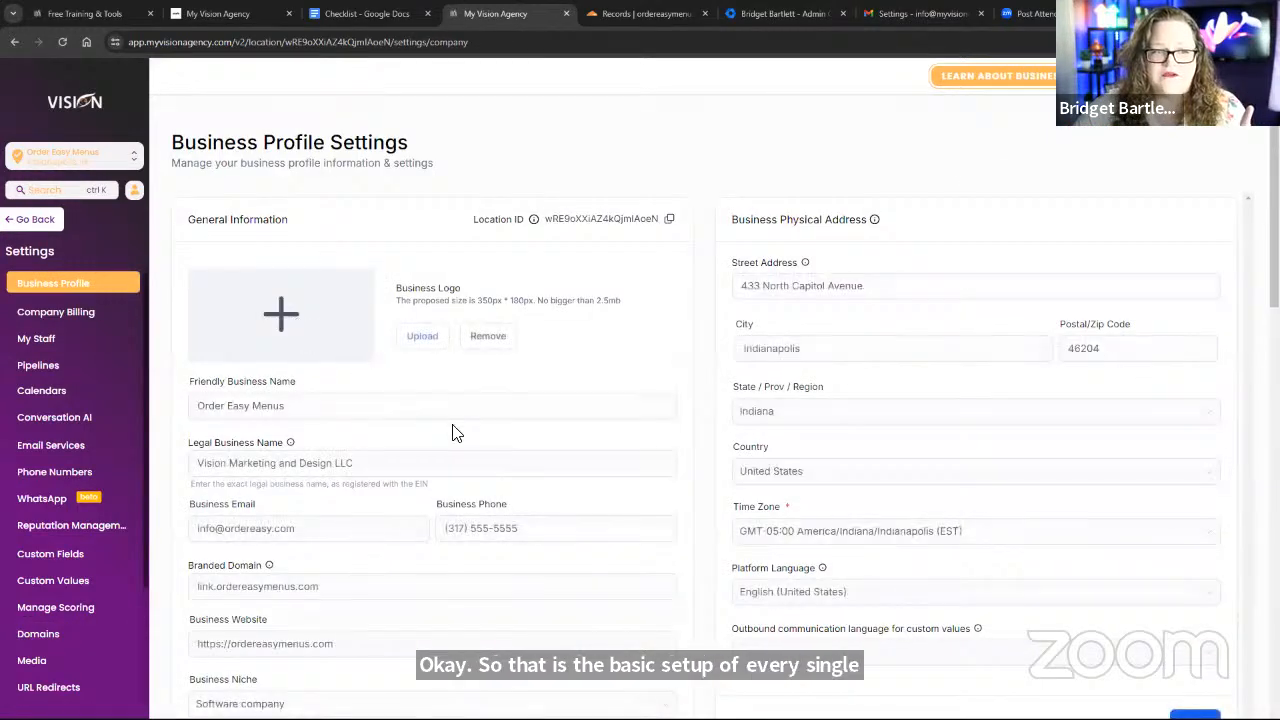
Step: Scroll the Business Profile and highlight link.ordereasymenus.com in the Branded Domain field
{"action": "scroll", "coordinate": [446, 433], "scroll_direction": "down", "scroll_amount": 3}
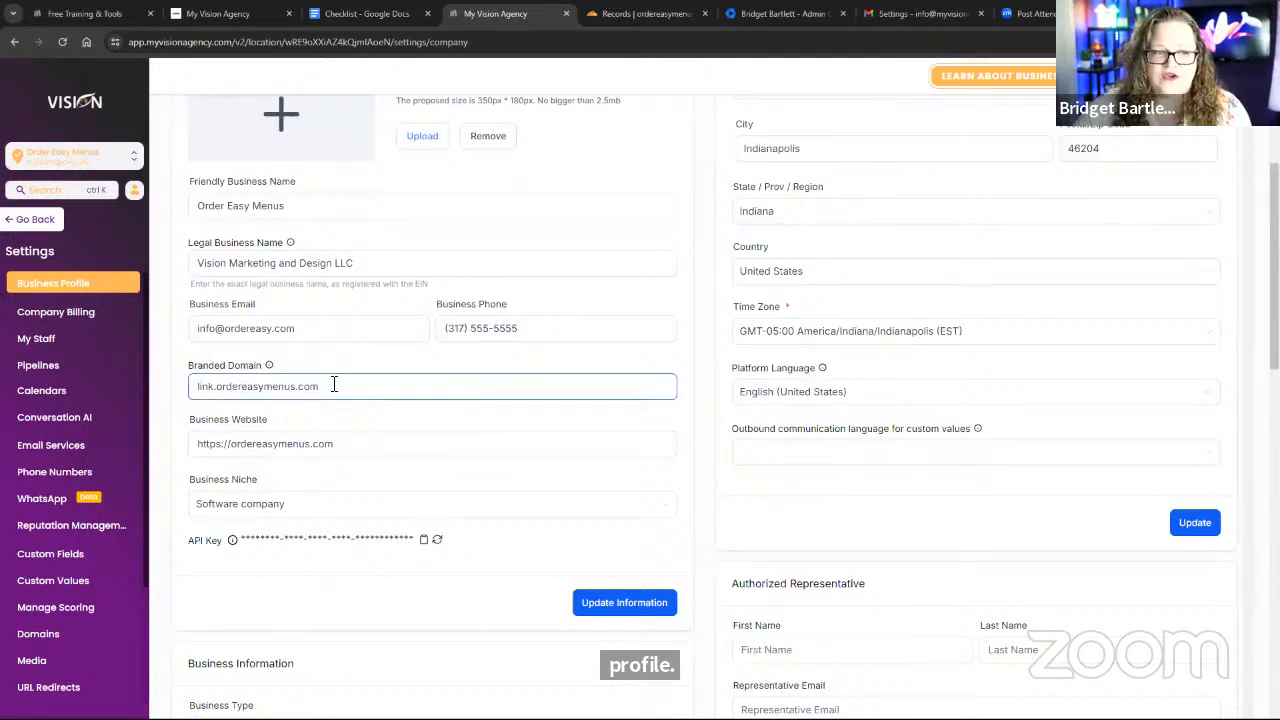
{"action": "left_click_drag", "start_coordinate": [320, 395], "coordinate": [166, 408]}
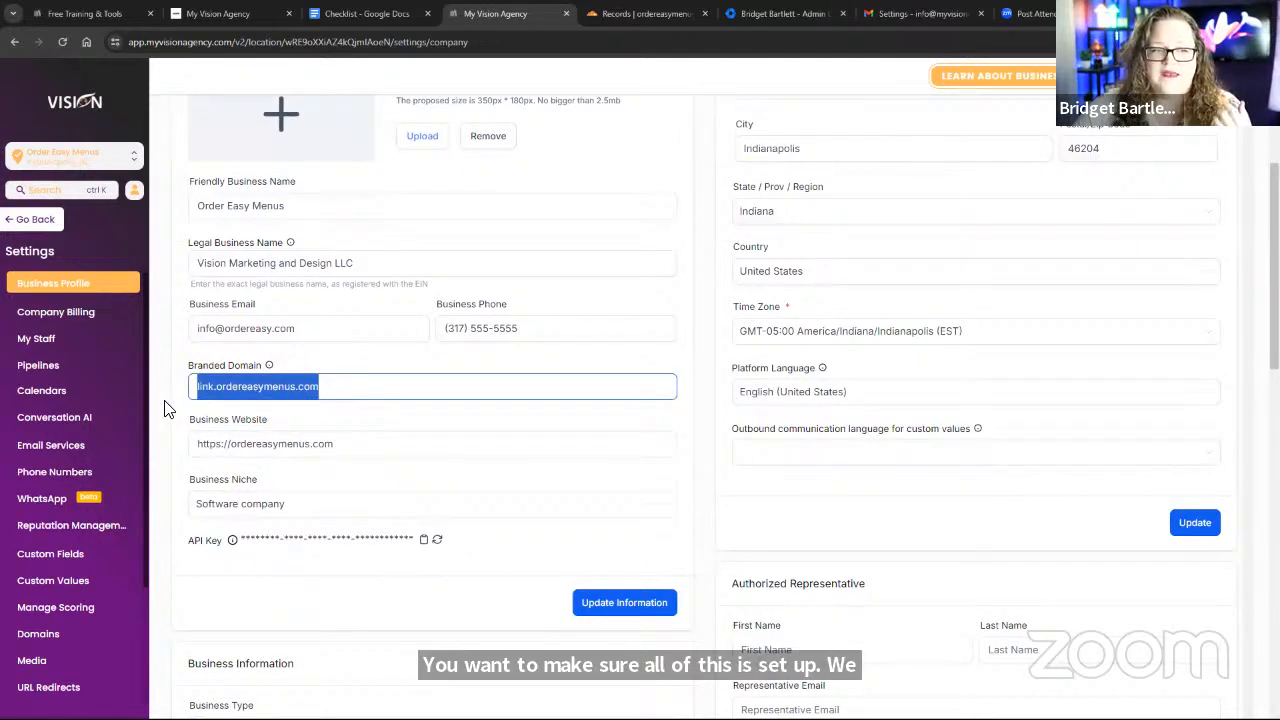
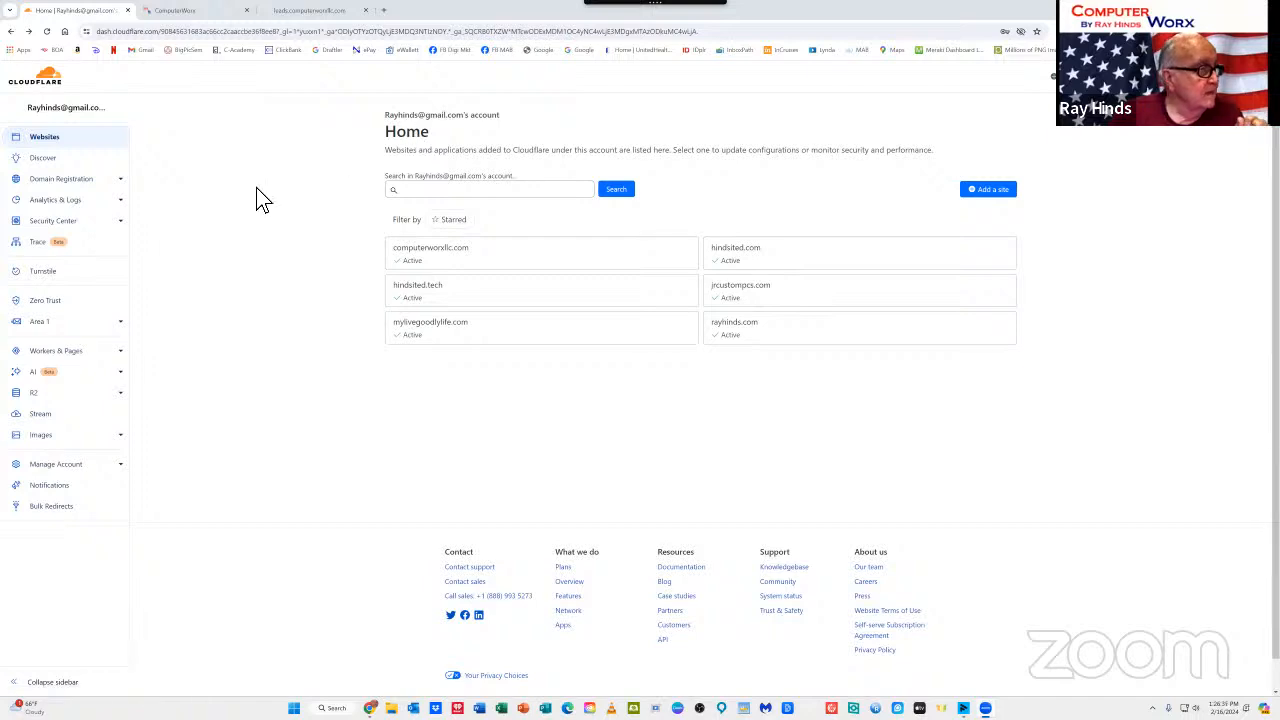
Step: Open the computerworxllc.com site's DNS records in Cloudflare and scroll through the list
{"action": "left_click", "coordinate": [427, 252]}
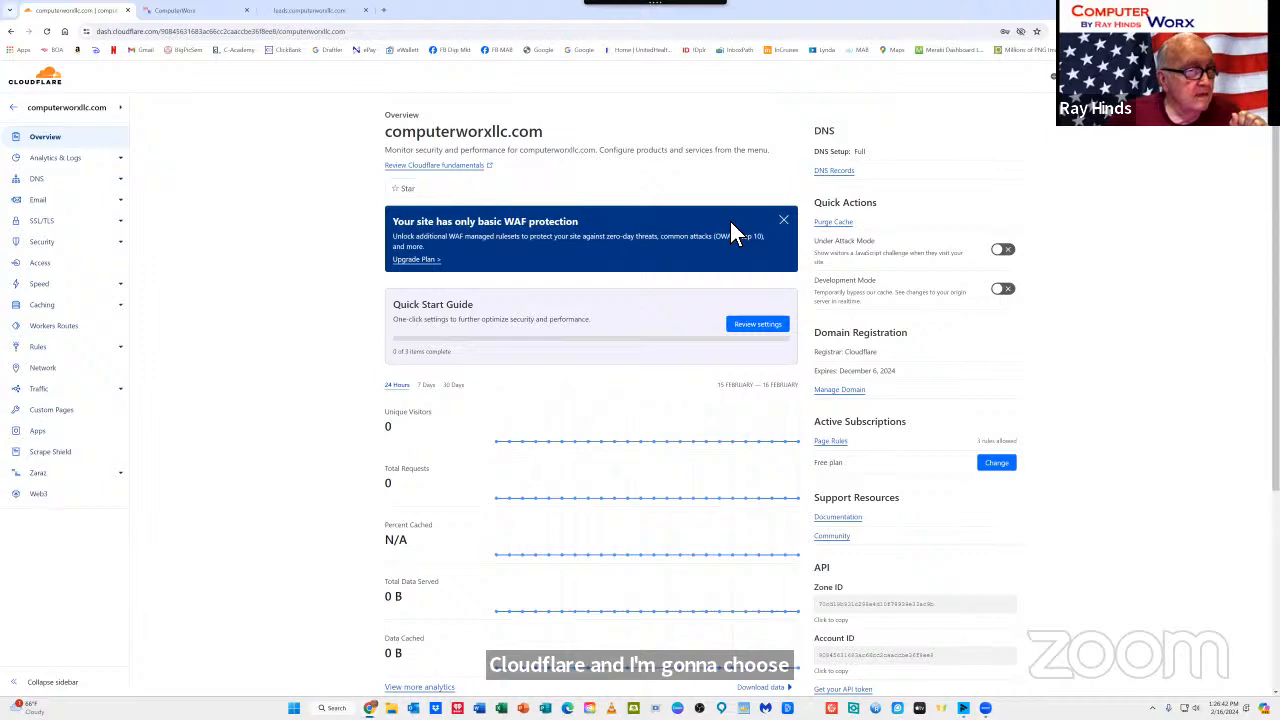
{"action": "left_click", "coordinate": [838, 171]}
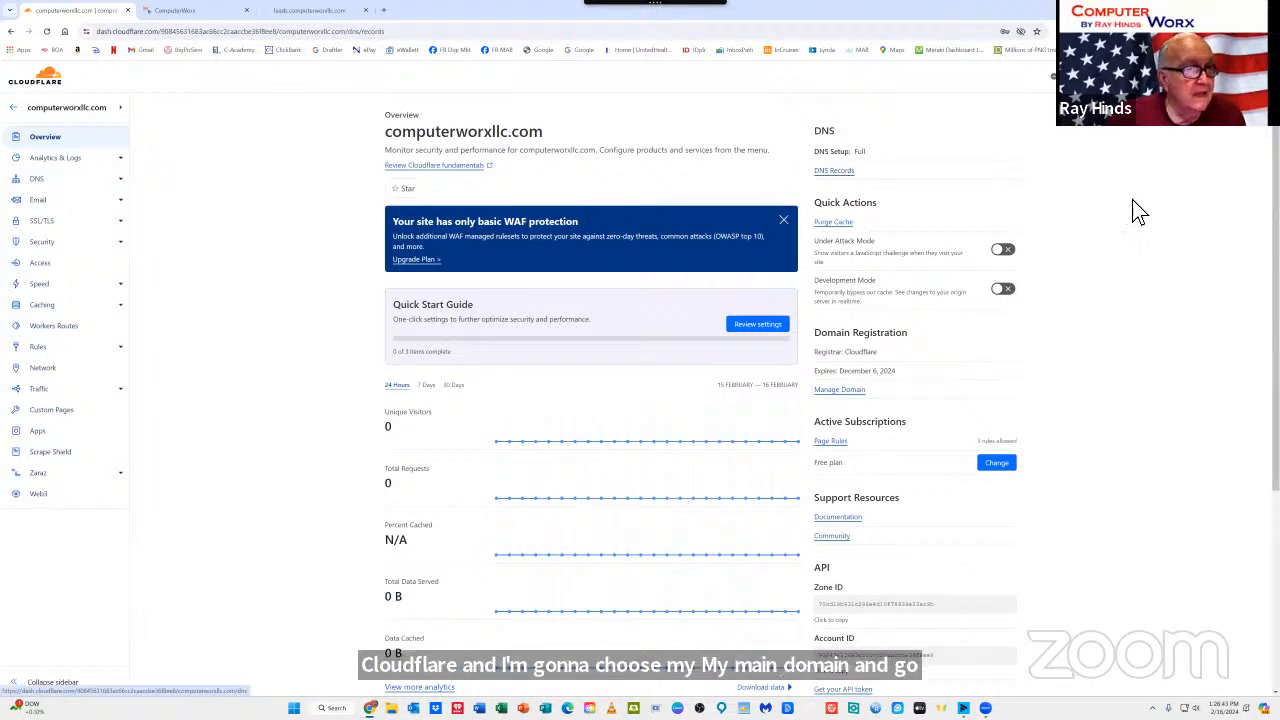
{"action": "scroll", "coordinate": [1136, 209], "scroll_direction": "down", "scroll_amount": 2}
{"action": "scroll", "coordinate": [1136, 209], "scroll_direction": "down", "scroll_amount": 2}
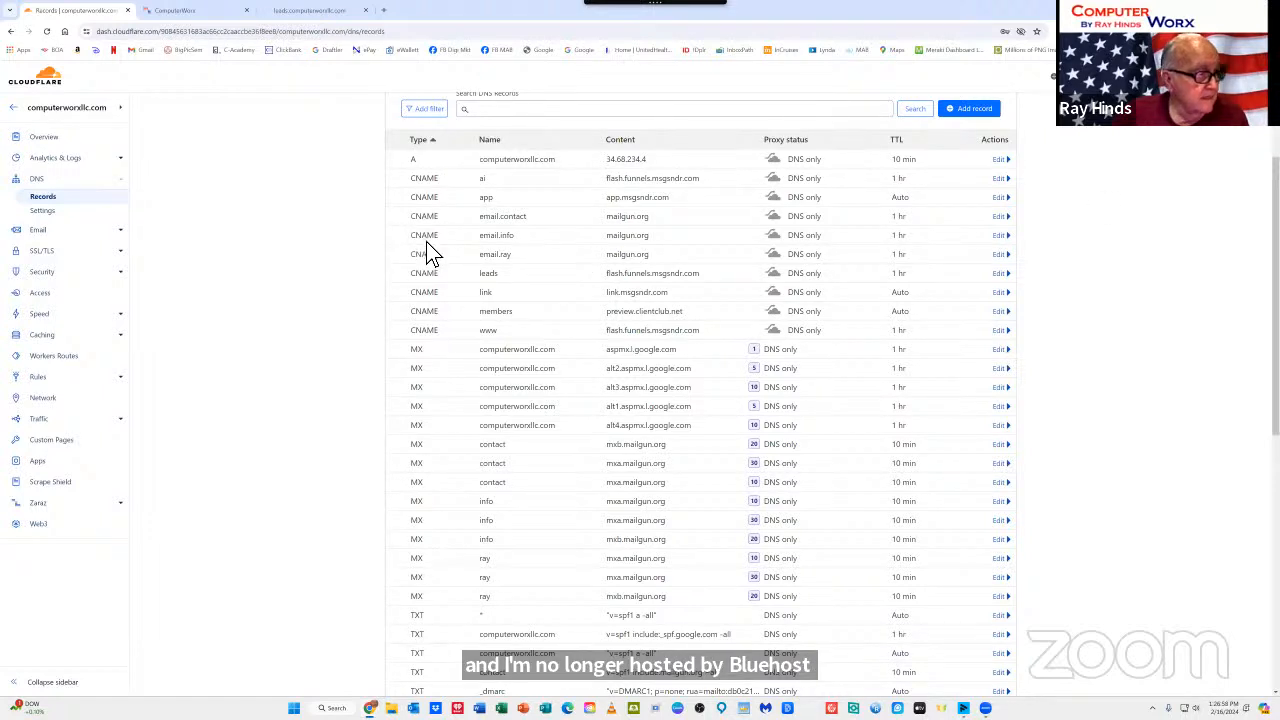
{"action": "scroll", "coordinate": [428, 250], "scroll_direction": "down", "scroll_amount": 3}
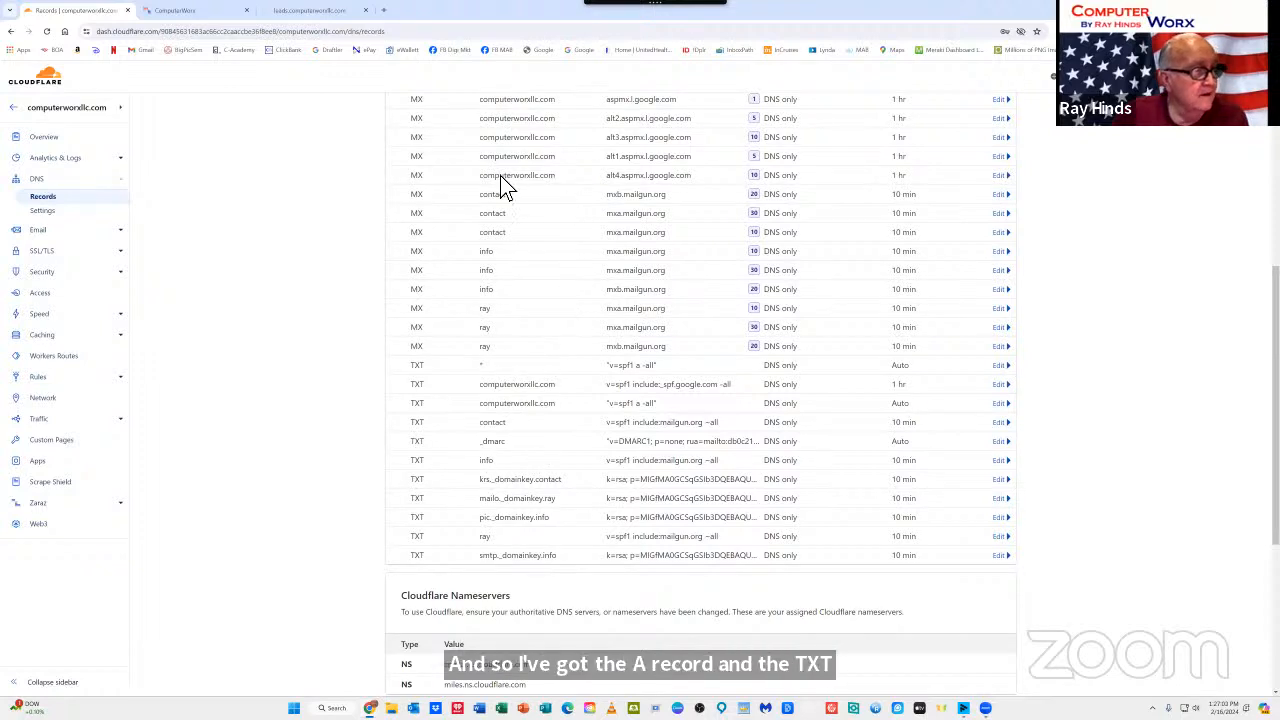
{"action": "scroll", "coordinate": [522, 284], "scroll_direction": "up", "scroll_amount": 1}
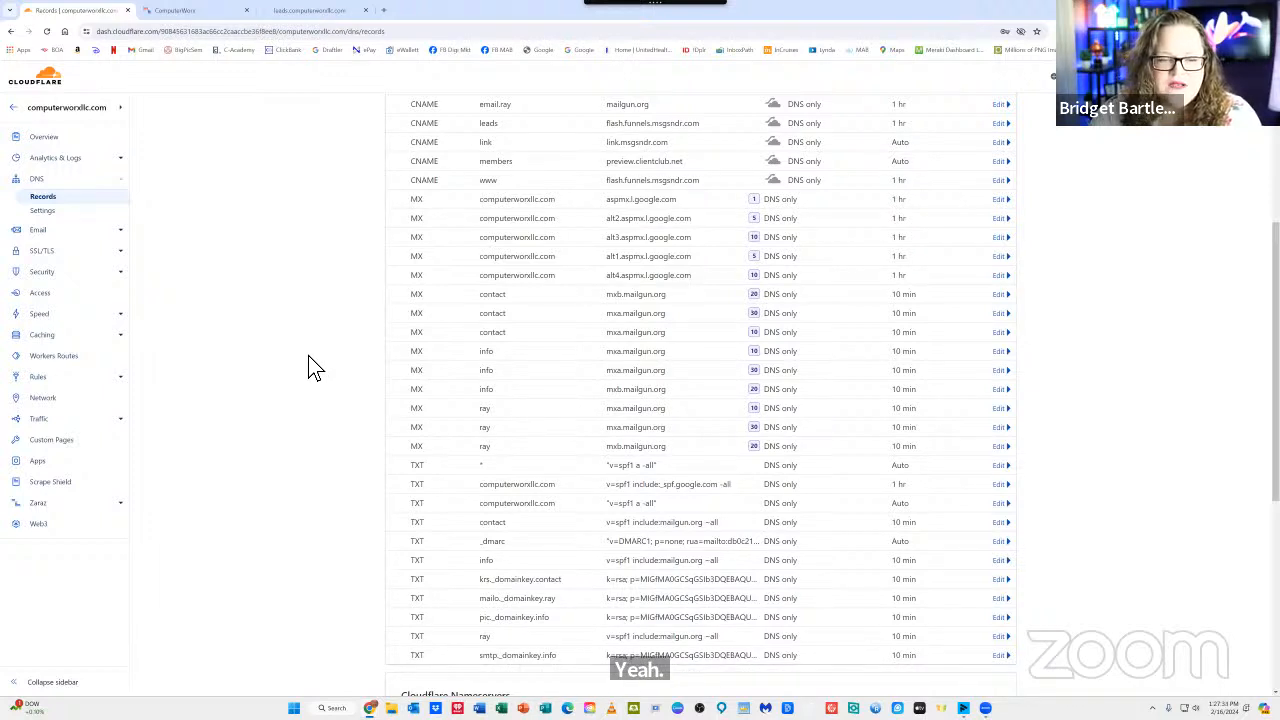
{"action": "scroll", "coordinate": [308, 368], "scroll_direction": "up", "scroll_amount": 5}
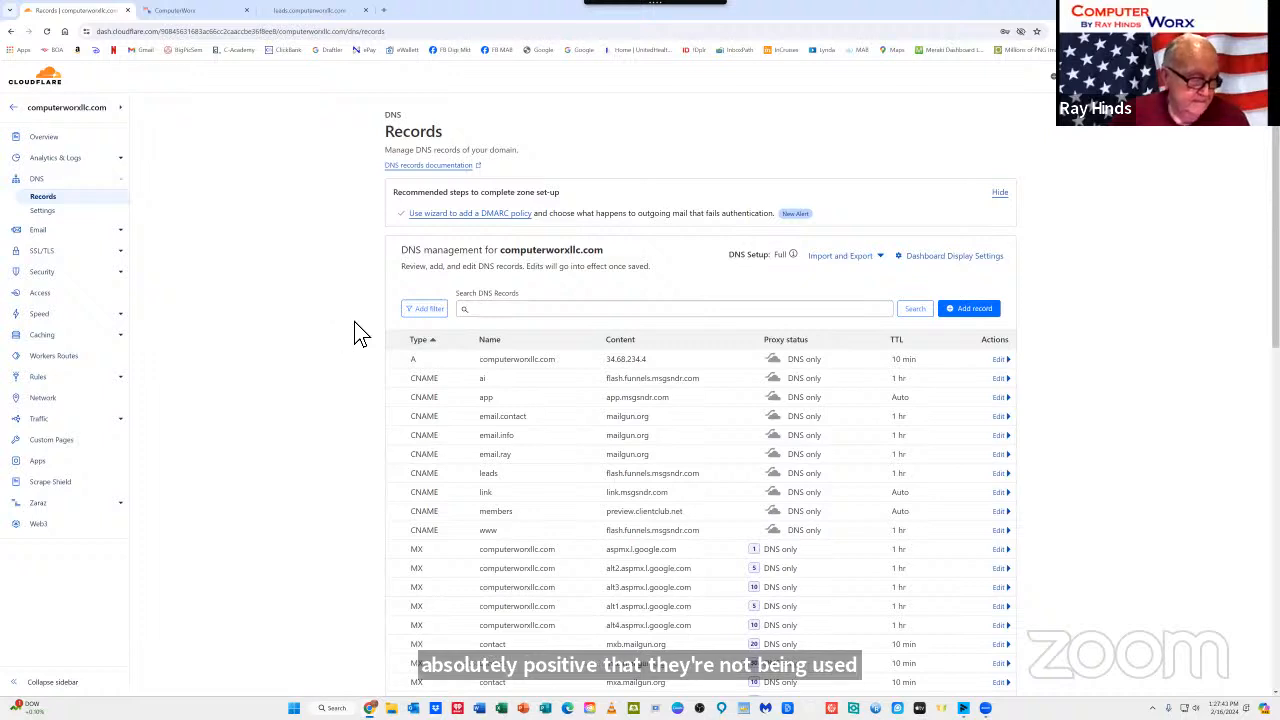
{"action": "scroll", "coordinate": [742, 372], "scroll_direction": "down", "scroll_amount": 3}
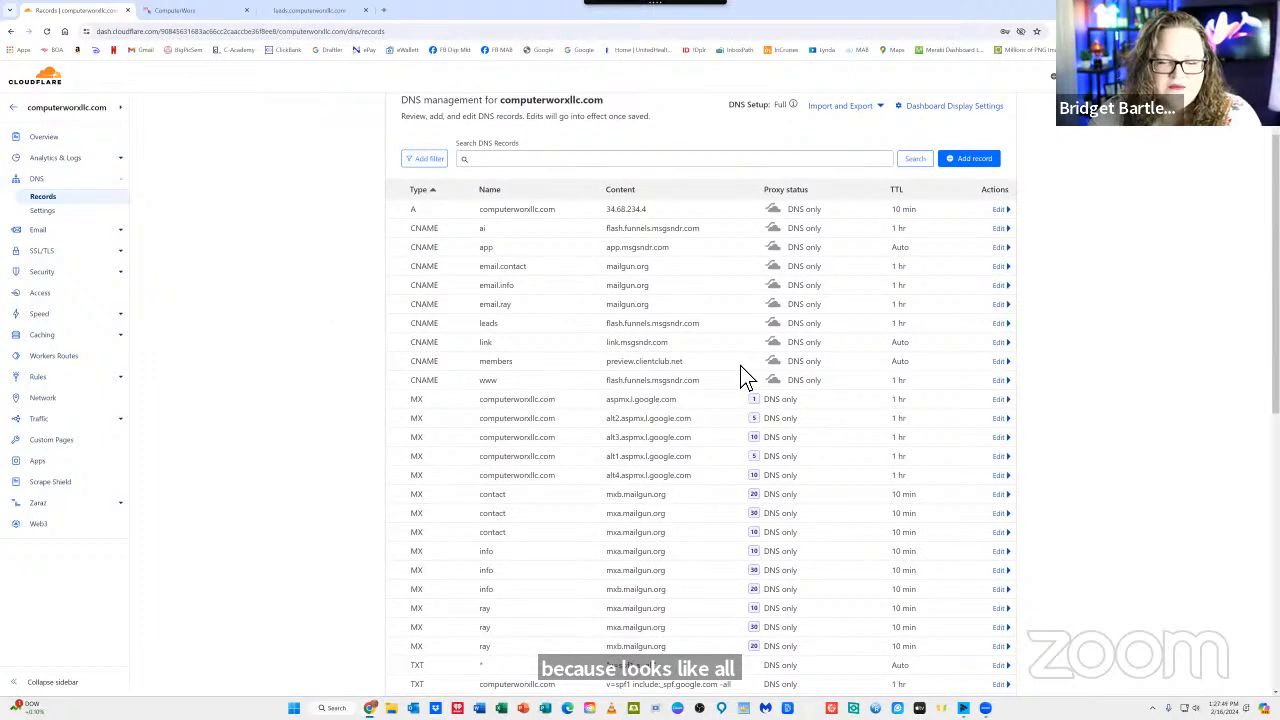
{"action": "scroll", "coordinate": [741, 368], "scroll_direction": "down", "scroll_amount": 5}
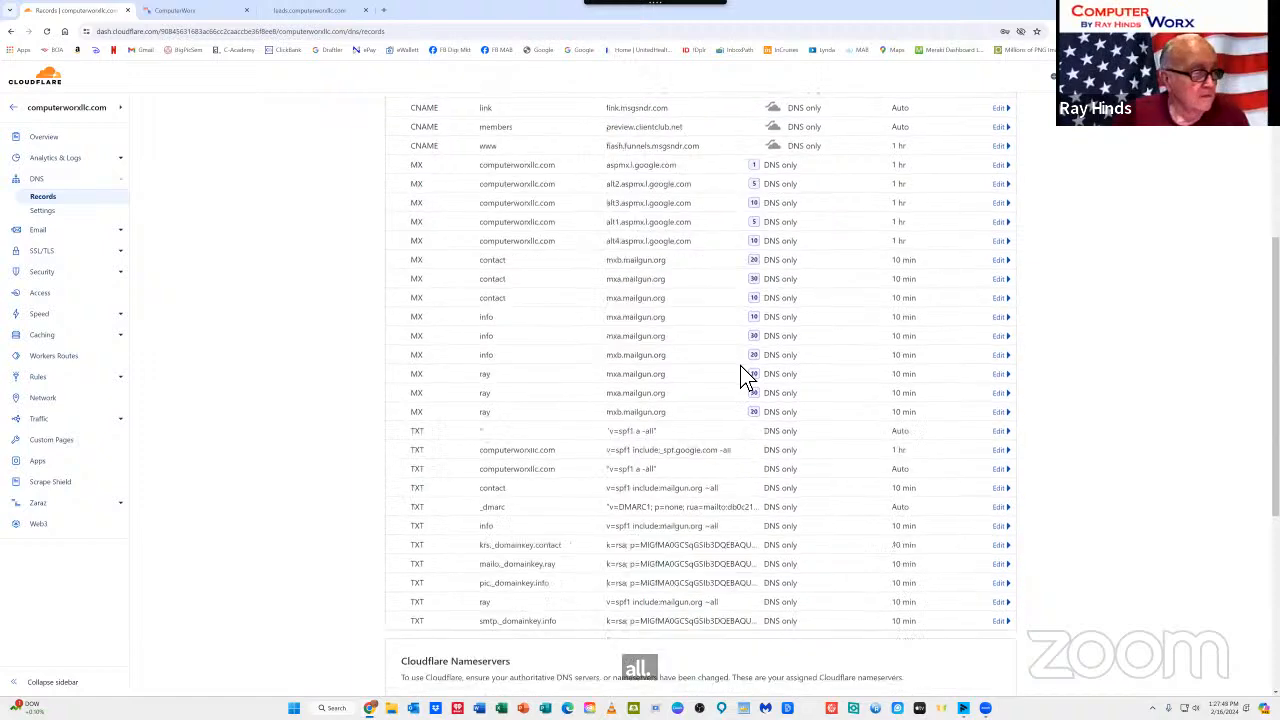
{"action": "scroll", "coordinate": [741, 372], "scroll_direction": "down", "scroll_amount": 4}
{"action": "scroll", "coordinate": [741, 372], "scroll_direction": "up", "scroll_amount": 3}
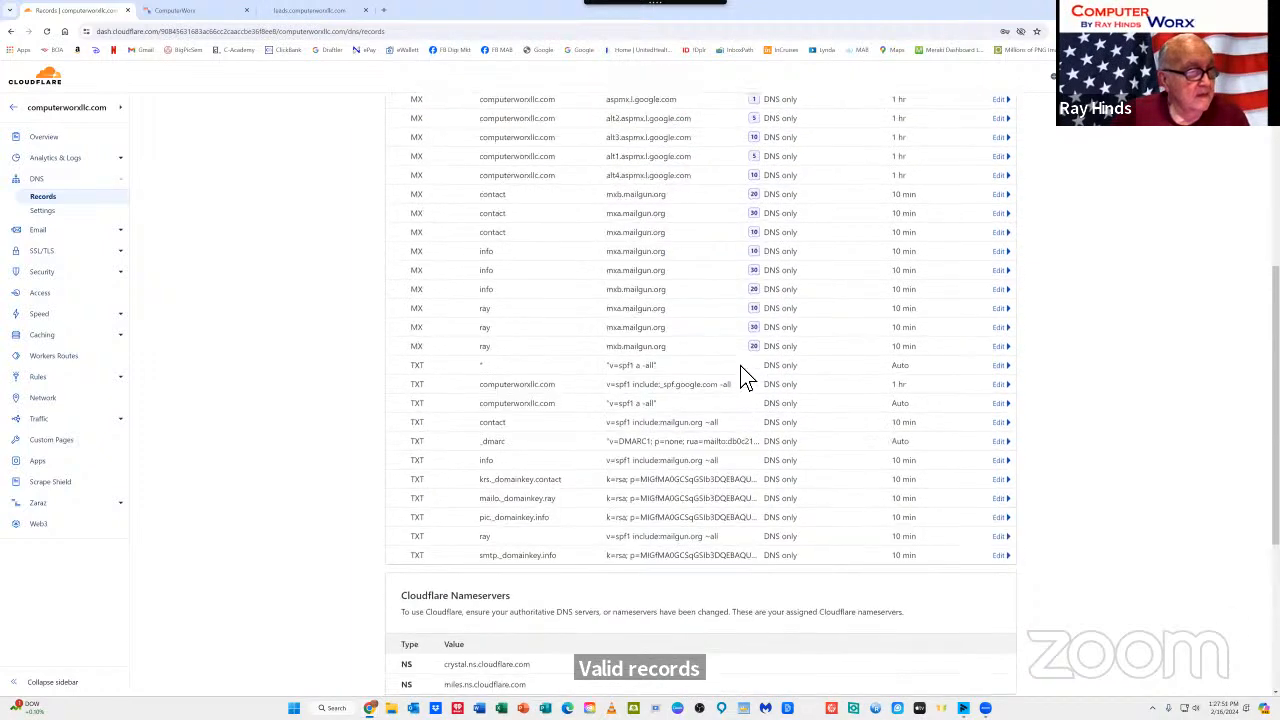
{"action": "scroll", "coordinate": [741, 372], "scroll_direction": "up", "scroll_amount": 3}
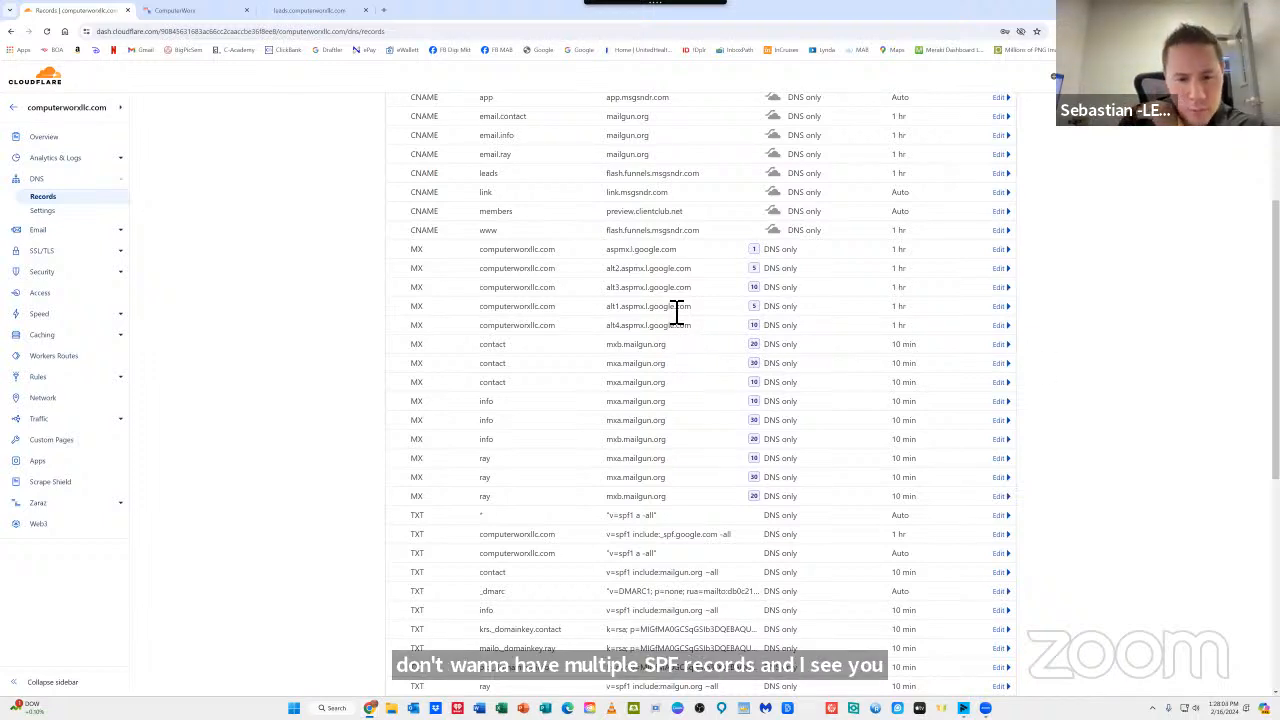
{"action": "scroll", "coordinate": [654, 289], "scroll_direction": "down", "scroll_amount": 2}
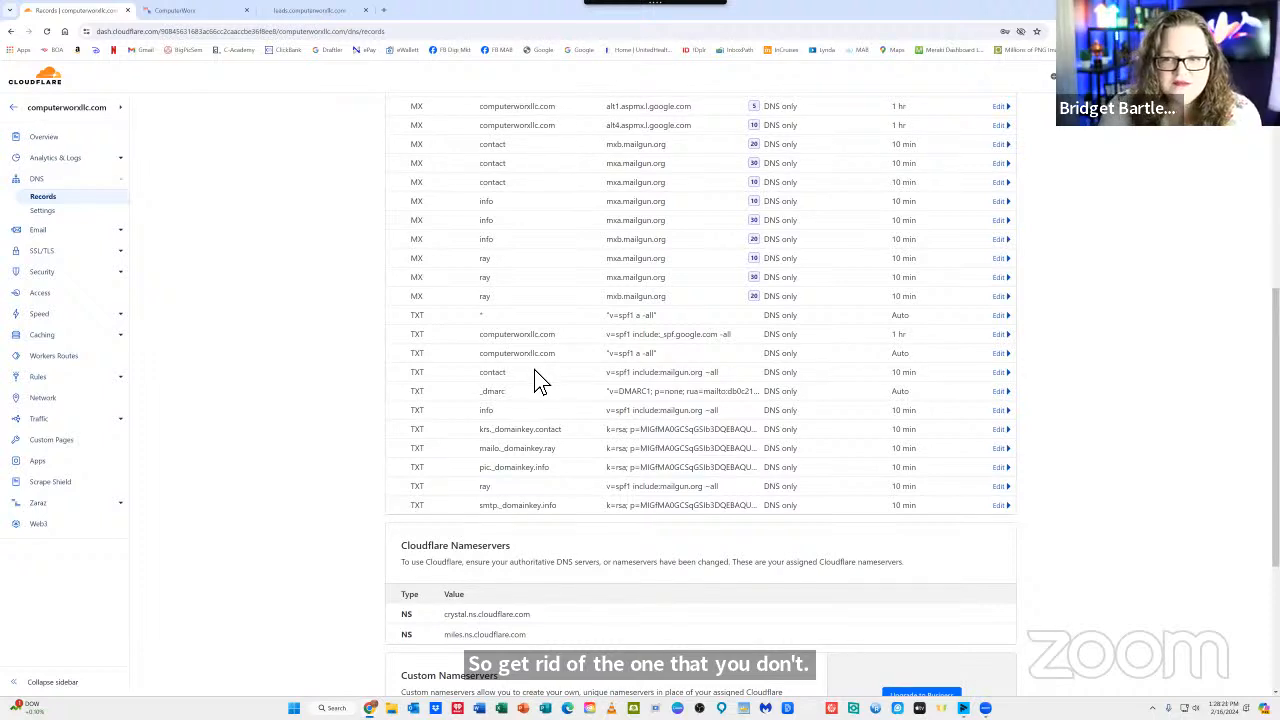
{"action": "scroll", "coordinate": [579, 359], "scroll_direction": "down", "scroll_amount": 1}
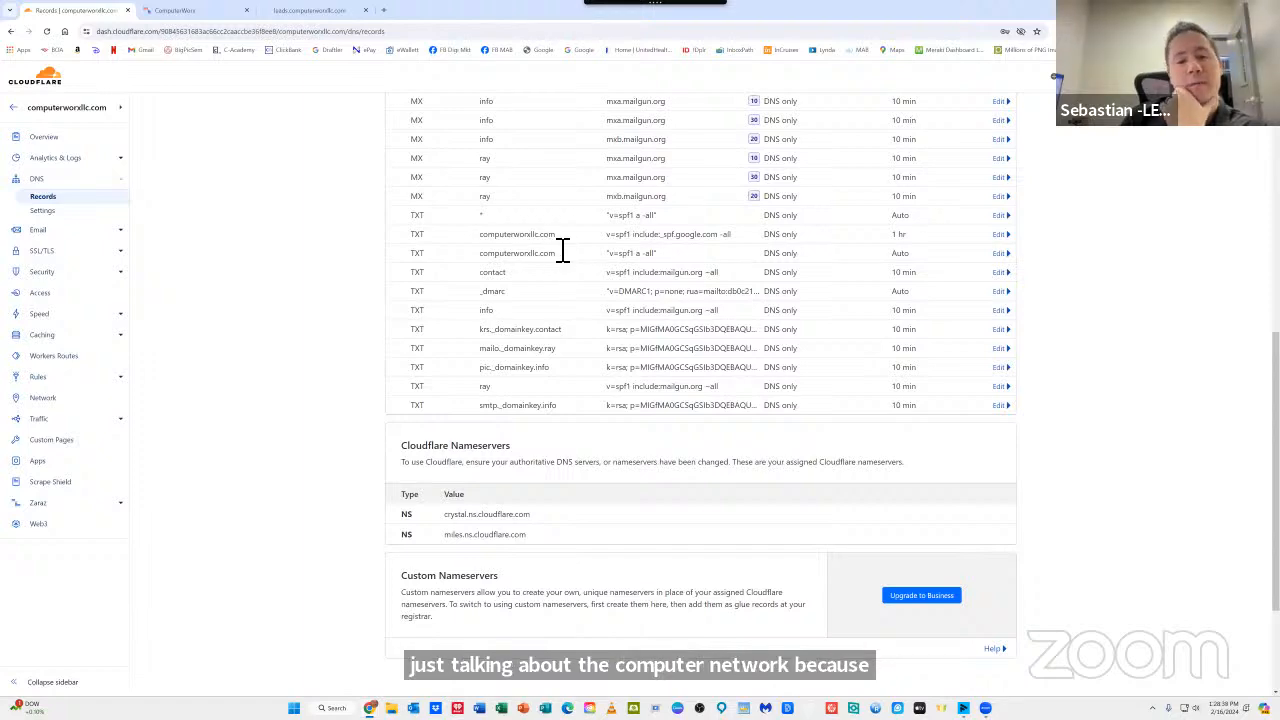
{"action": "scroll", "coordinate": [562, 255], "scroll_direction": "up", "scroll_amount": 2}
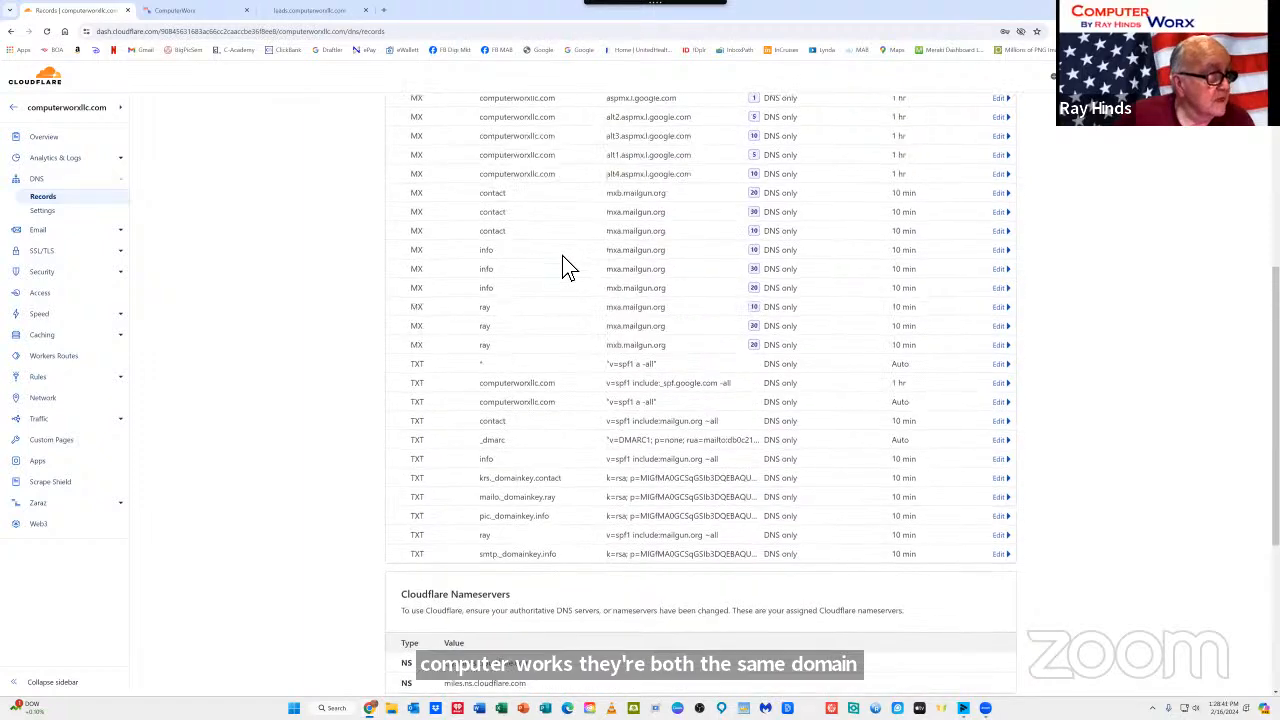
{"action": "scroll", "coordinate": [562, 257], "scroll_direction": "up", "scroll_amount": 1}
{"action": "scroll", "coordinate": [562, 265], "scroll_direction": "up", "scroll_amount": 1}
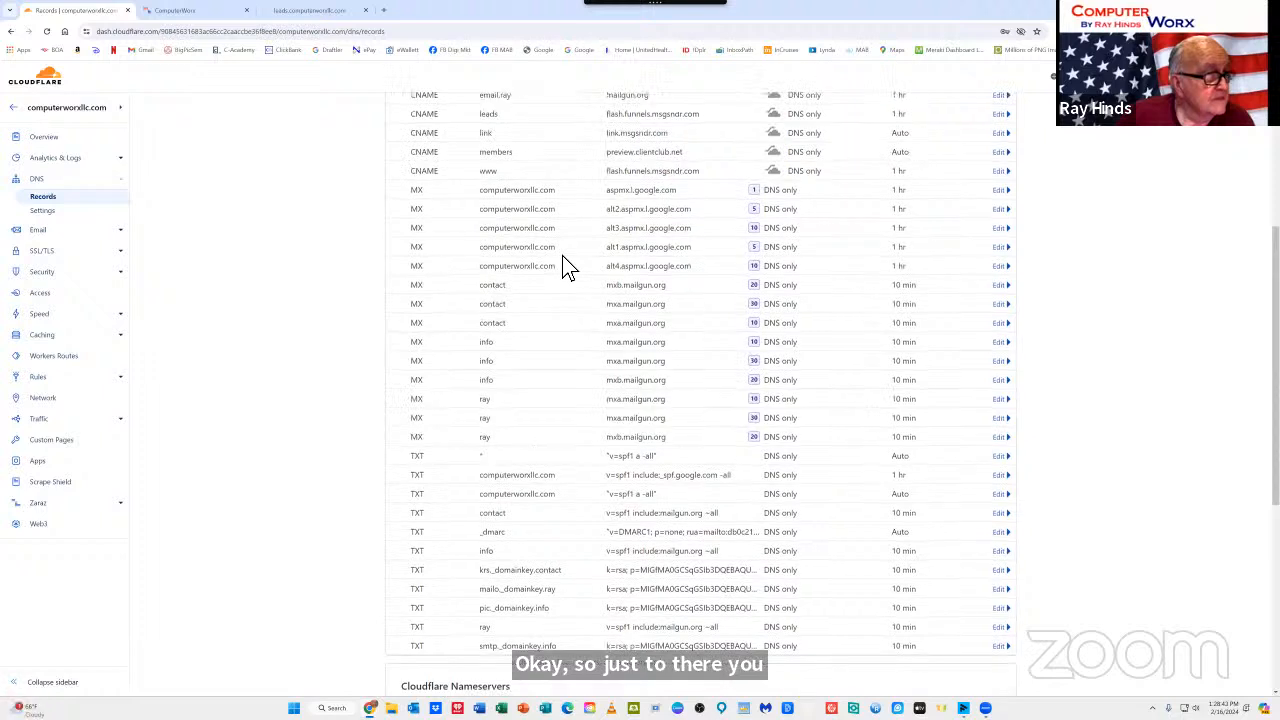
{"action": "scroll", "coordinate": [562, 265], "scroll_direction": "down", "scroll_amount": 3}
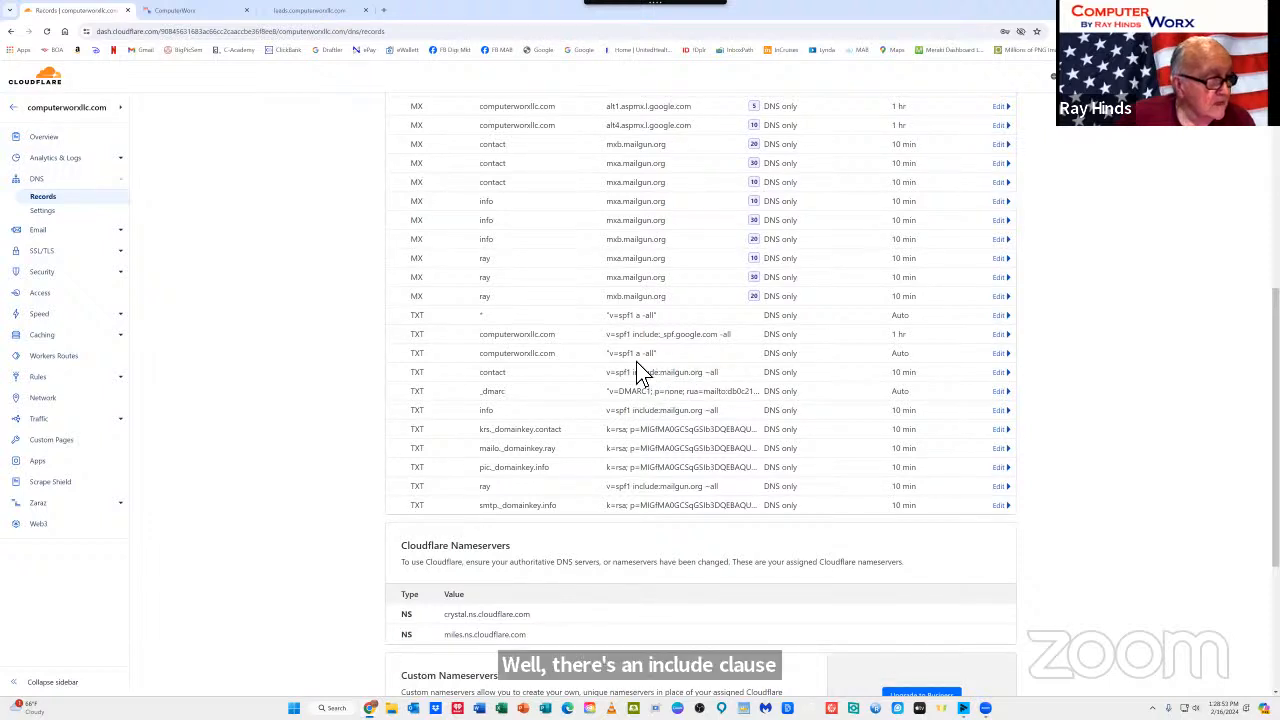
{"action": "left_click_drag", "start_coordinate": [600, 331], "coordinate": [686, 362]}
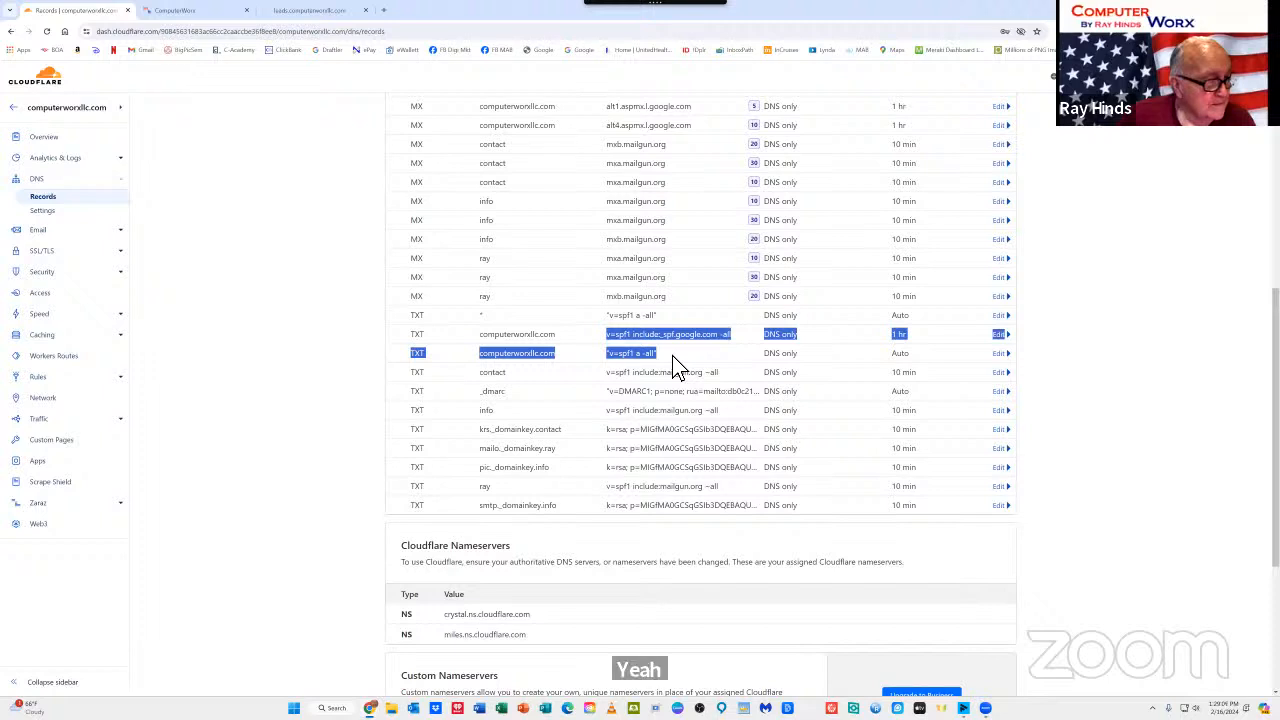
Step: Open the duplicate root TXT record 'v=spf1 a -all' for editing
{"action": "left_click", "coordinate": [672, 355]}
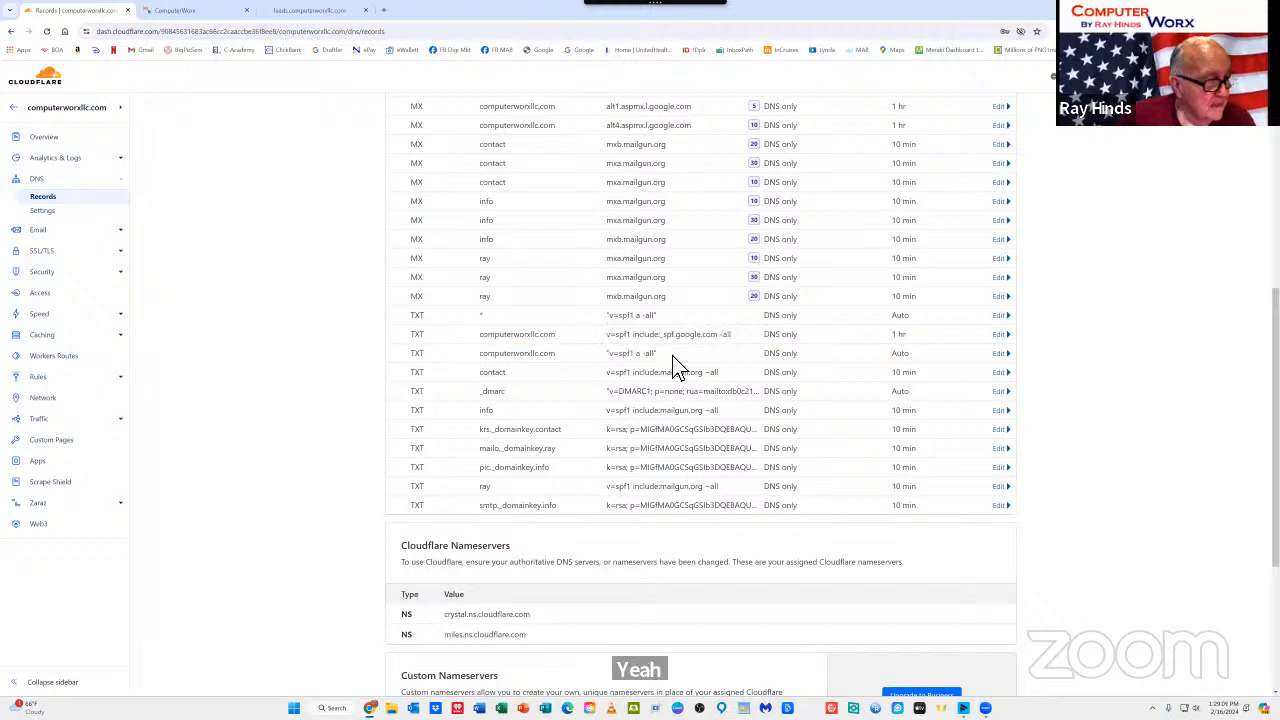
{"action": "left_click", "coordinate": [1005, 354]}
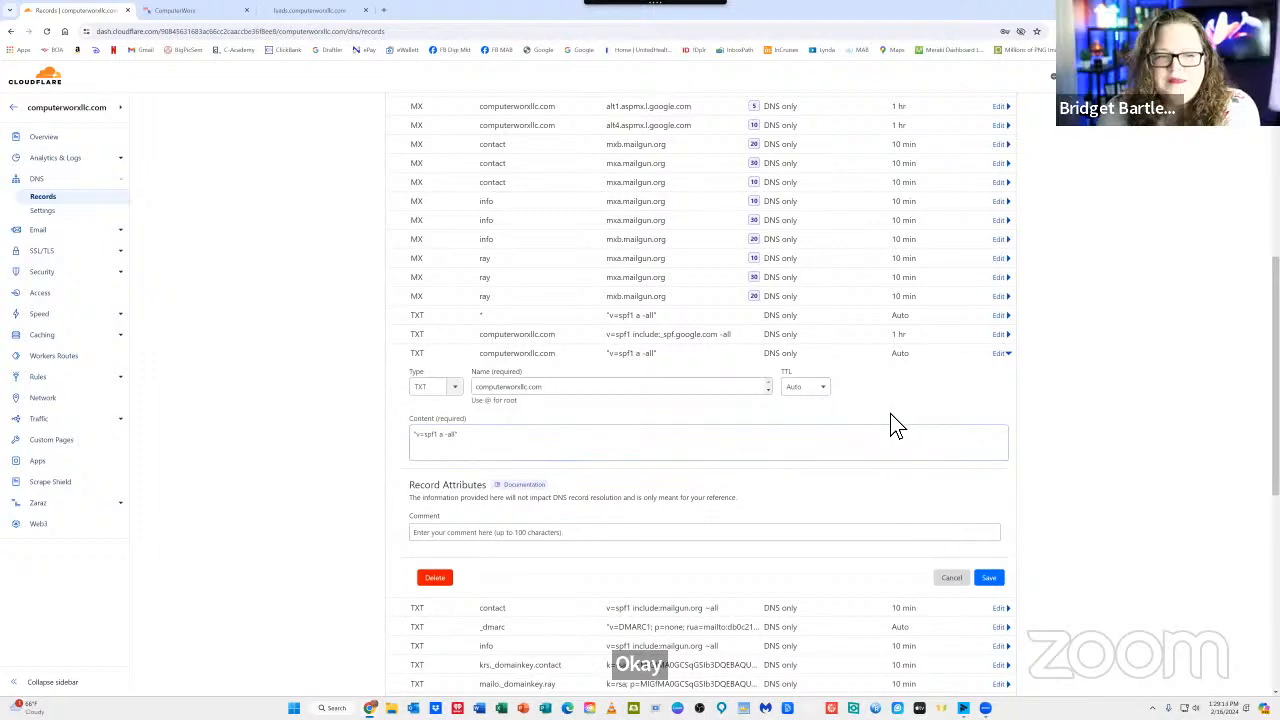
Step: Start deleting the 'v=spf1 a -all' TXT record, then view the leads.computerworxllc.com landing page
{"action": "left_click", "coordinate": [438, 586]}
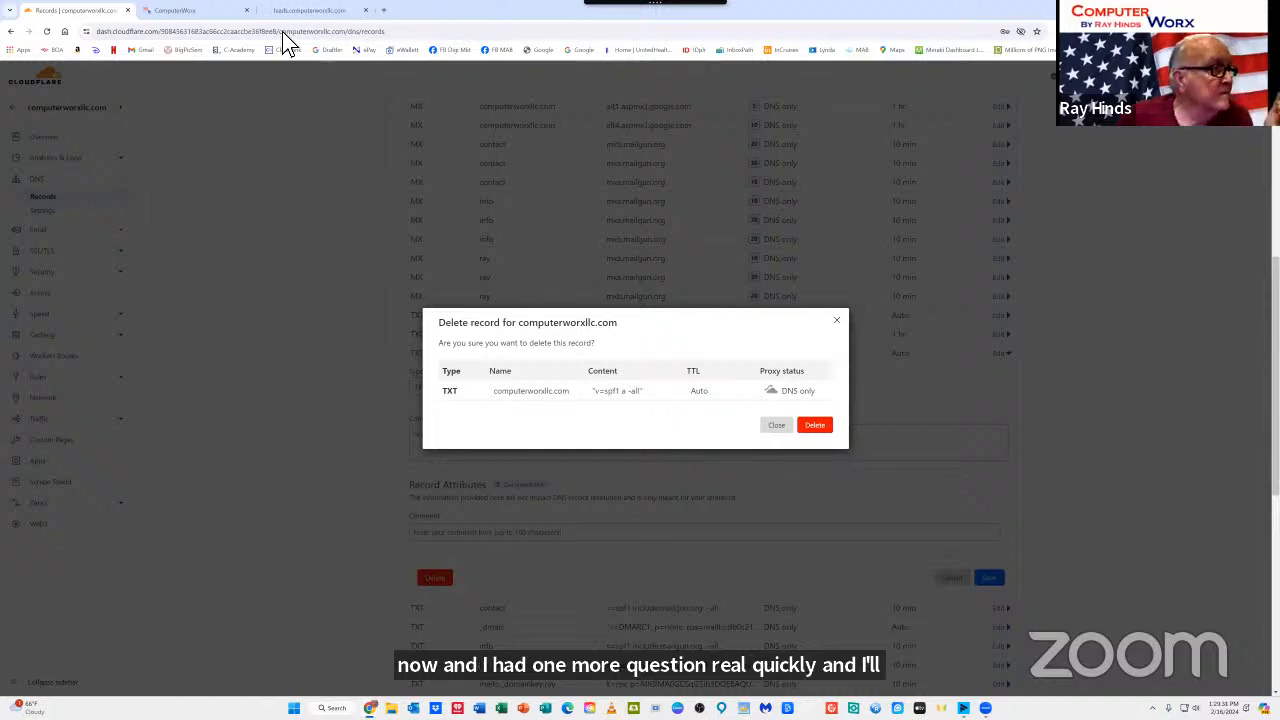
{"action": "left_click", "coordinate": [305, 12]}
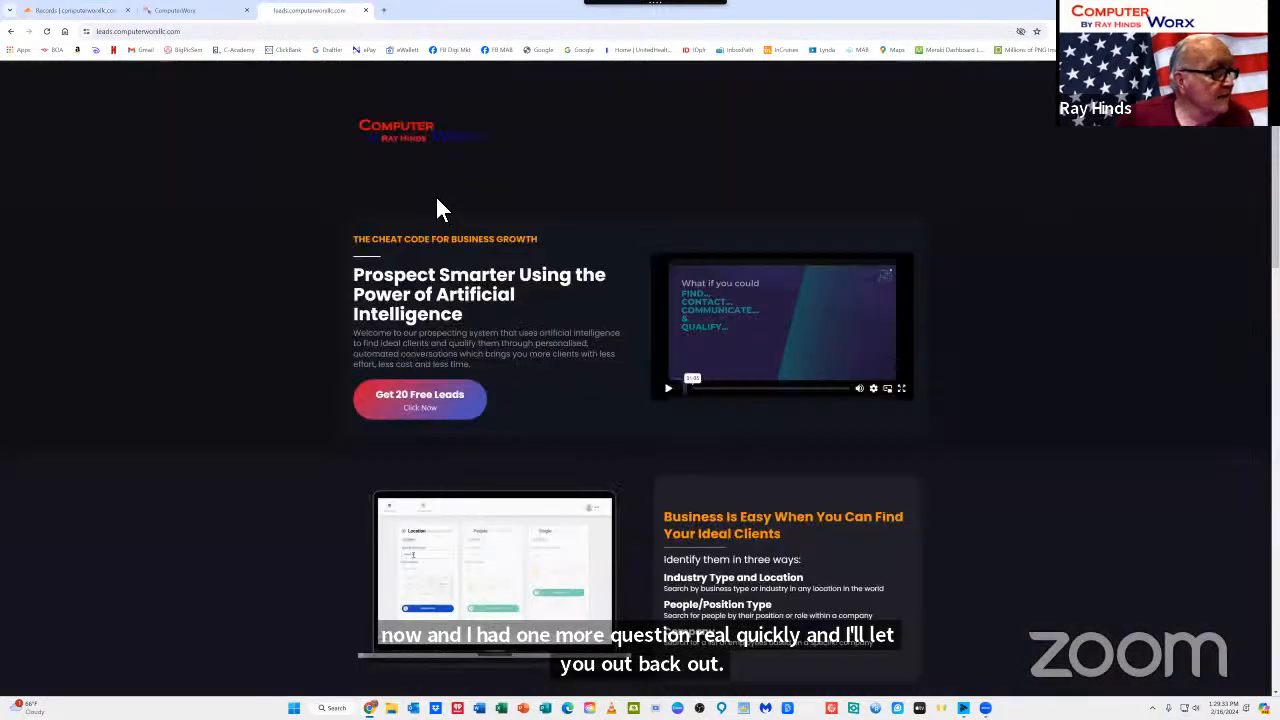